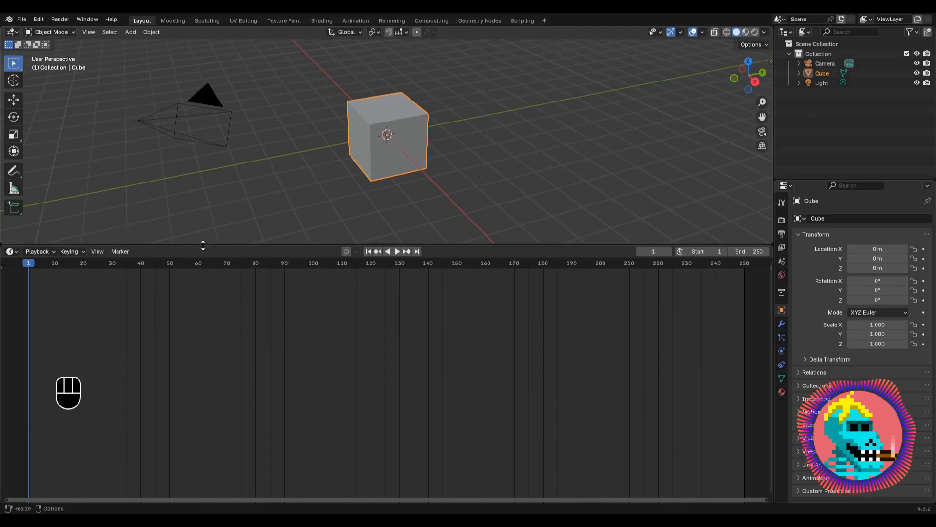
Change the timeline area to the Geometry Node Editor and create a new geometry node tree on the cube
left_click(12, 252)
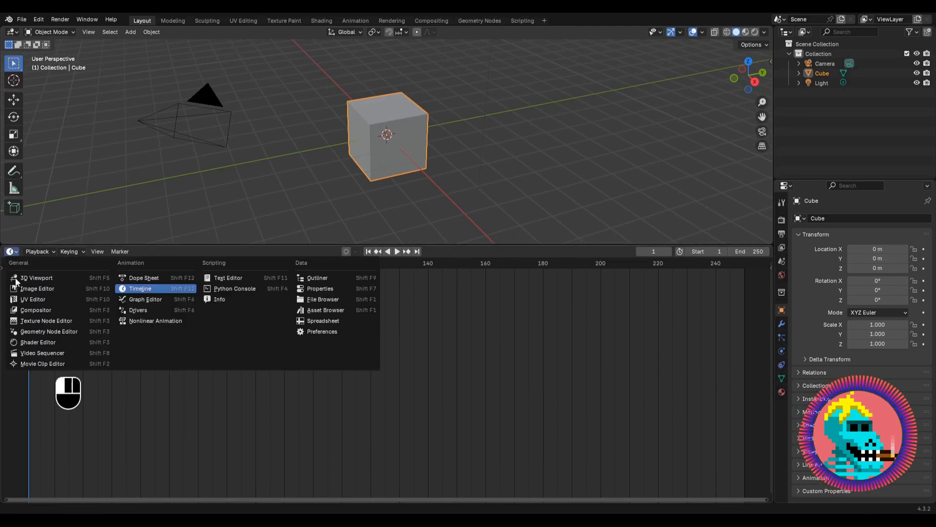
left_click(51, 334)
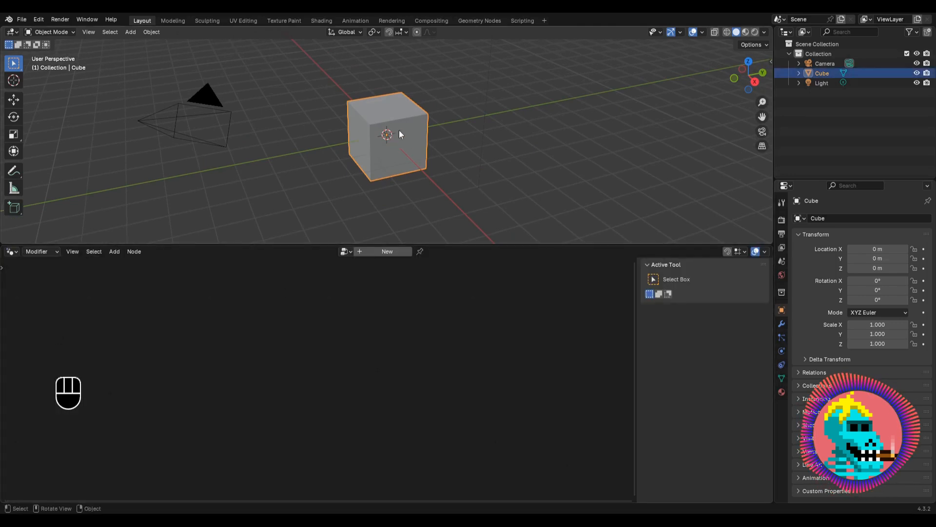
left_click(382, 252)
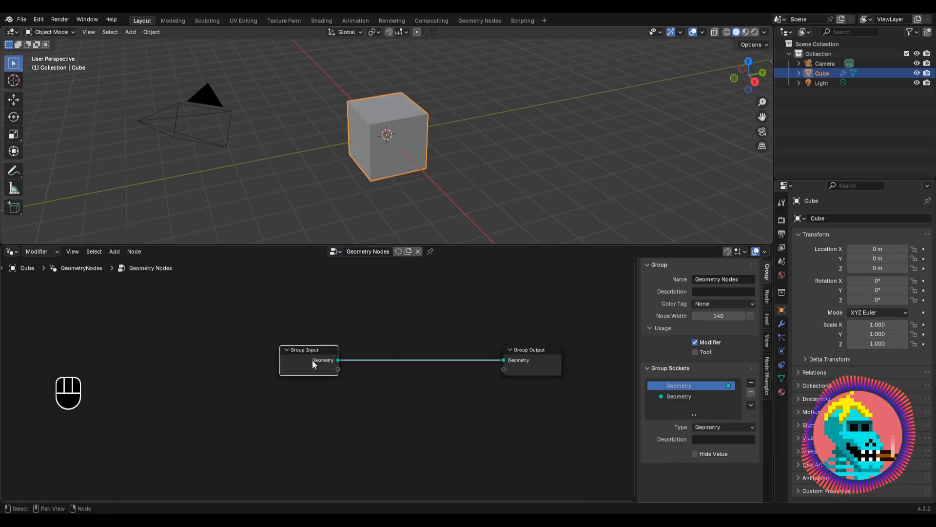
Replace the Group Input node with an Ico Sphere node whose Mesh output feeds the Group Output's Geometry
key("ctrl+x")
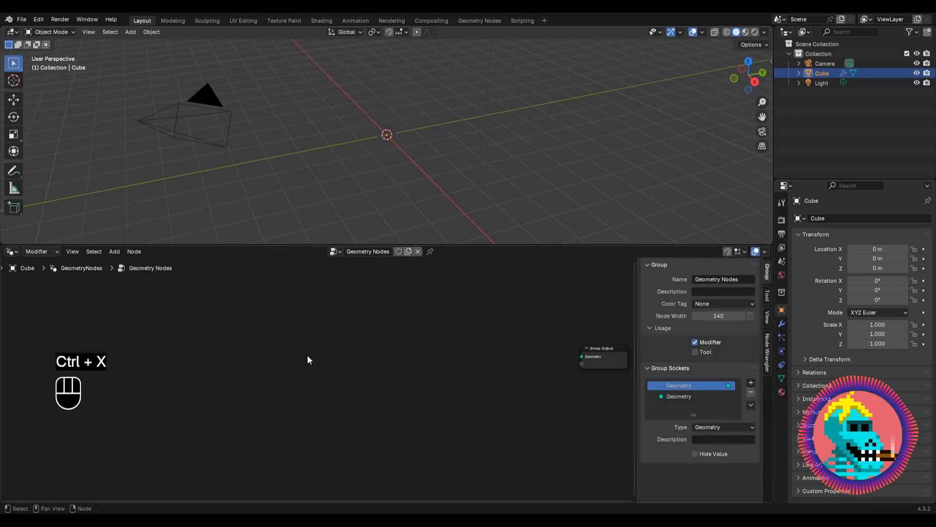
key("n")
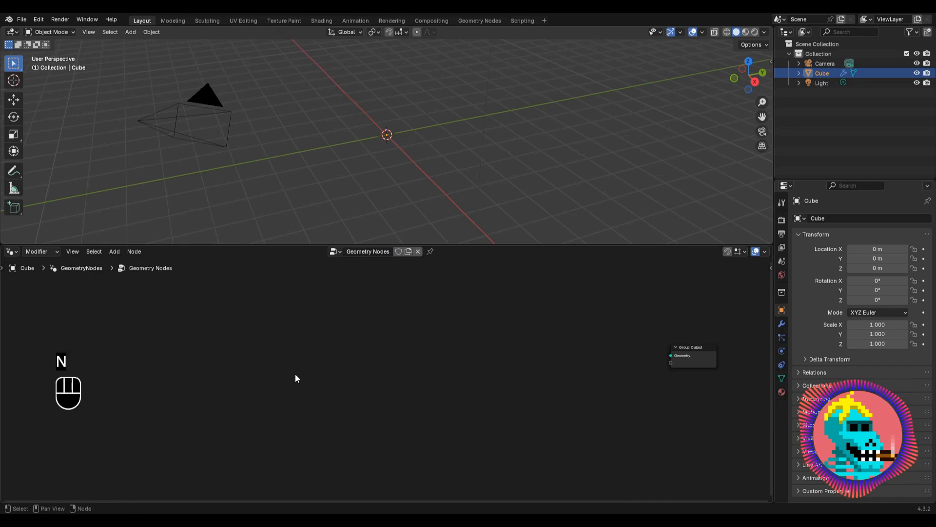
key("shift+a")
mouse_move(296, 376)
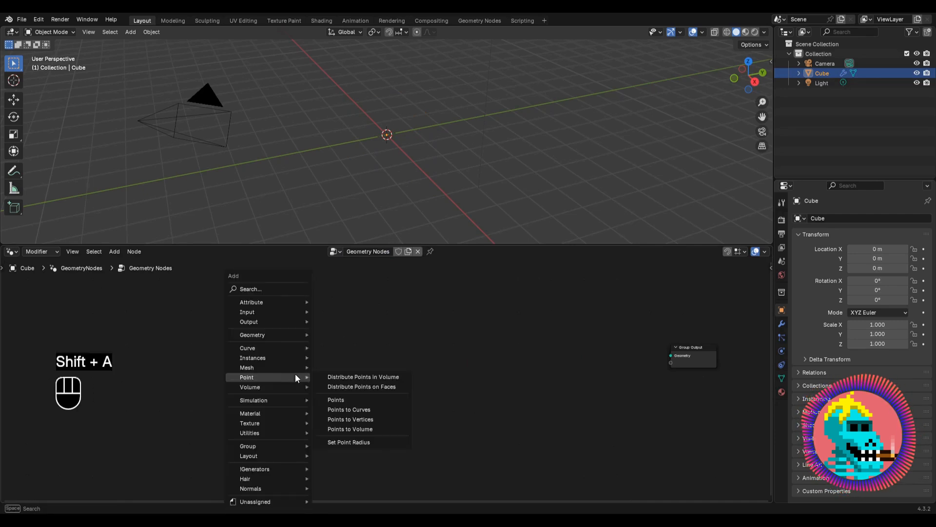
type("ico")
key("Return")
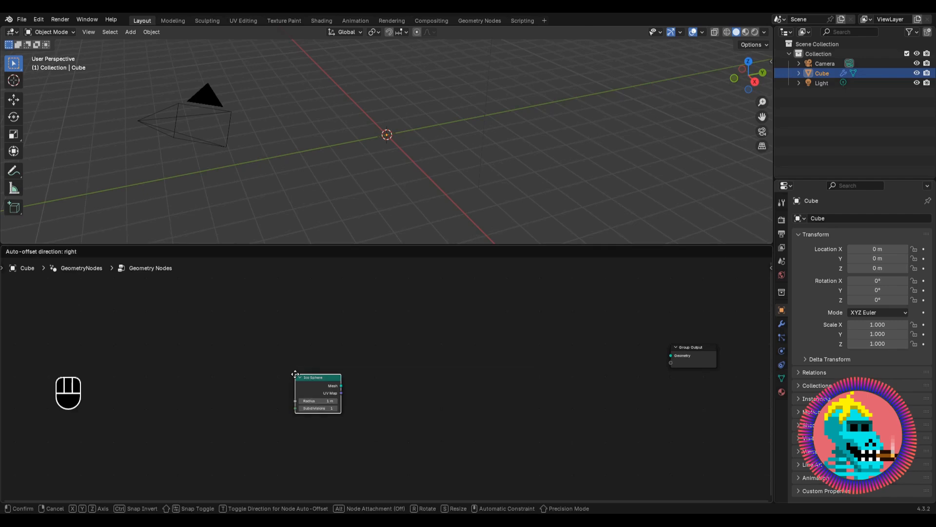
left_click(156, 357)
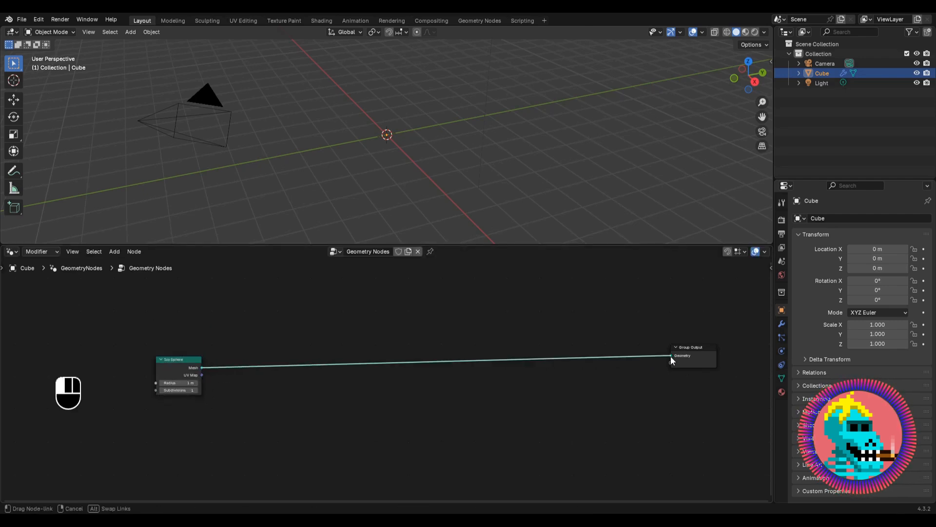
left_click_drag(671, 357, 671, 356)
left_click_drag(178, 362, 101, 355)
Insert an Instance on Points node on the link between the Ico Sphere and the Group Output
scroll(231, 332, "down", 4)
scroll(244, 328, "up", 3)
middle_click_drag(258, 321, 289, 331)
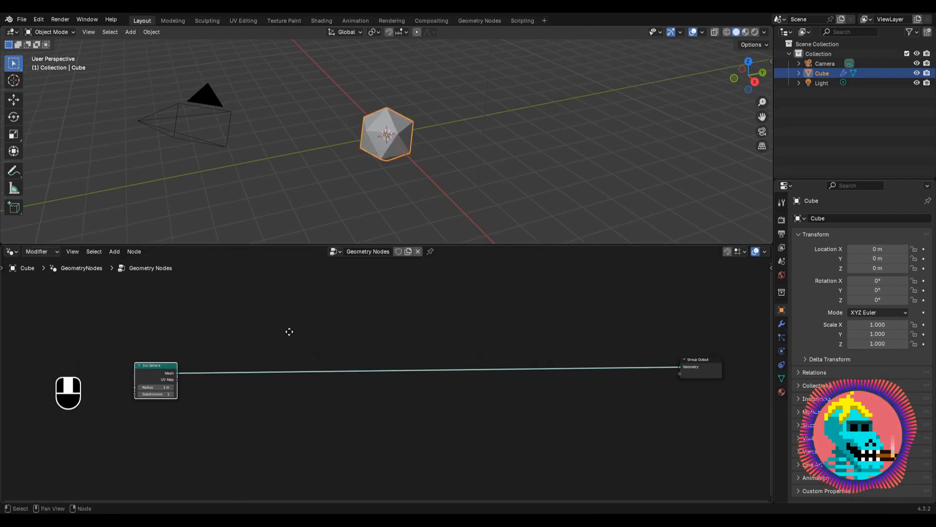
scroll(259, 336, "up", 2)
middle_click_drag(225, 340, 284, 335)
key("shift+a")
type("i")
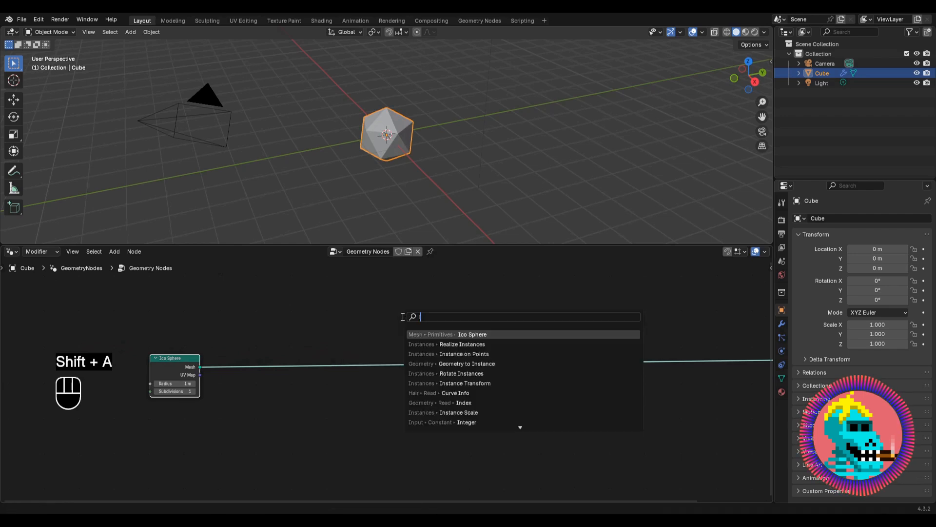
type("n")
key("Return")
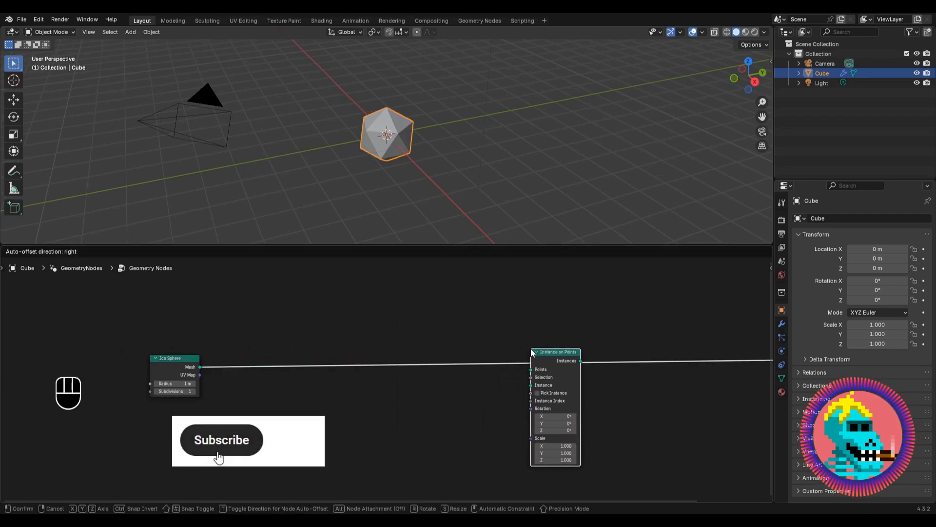
left_click(474, 347)
scroll(493, 349, "up", 2)
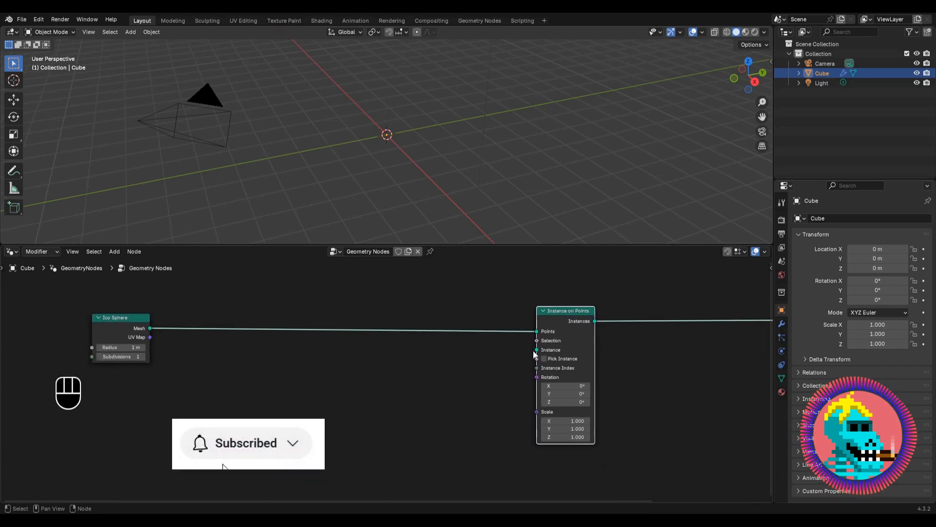
Add a Curve Line node connected to the Instance input of Instance on Points
left_click_drag(536, 349, 454, 402)
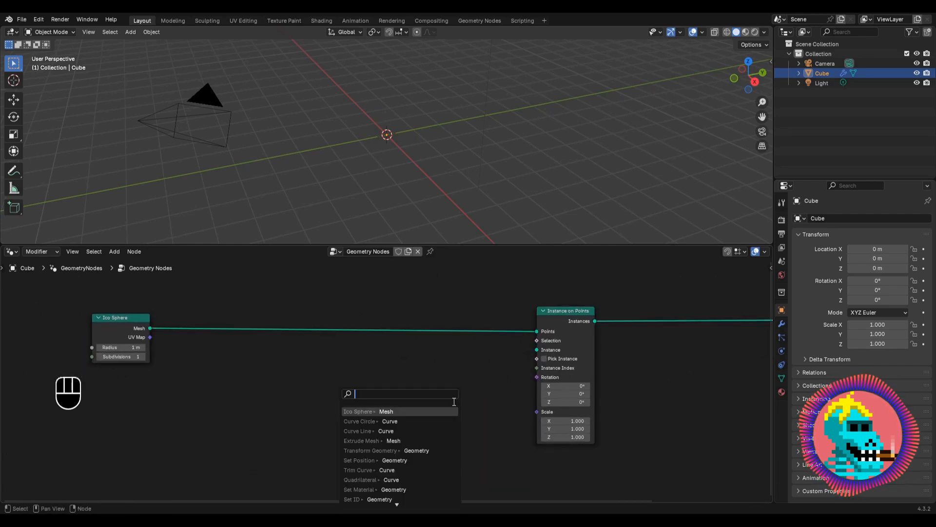
type("curve line")
key("Return")
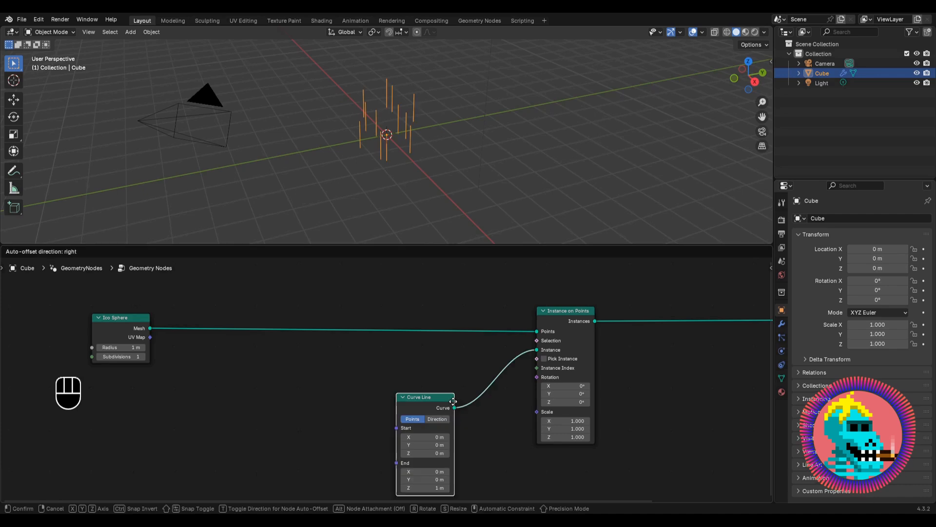
left_click(458, 398)
Preview the Ico Sphere's mesh in the viewport through a temporary Viewer node and delete that Viewer
middle_click_drag(144, 358, 218, 361)
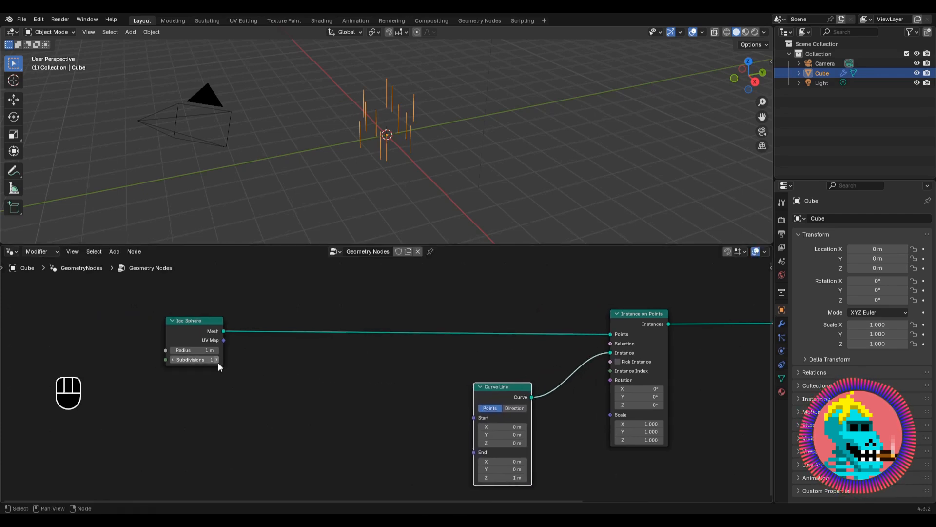
scroll(385, 148, "up", 3)
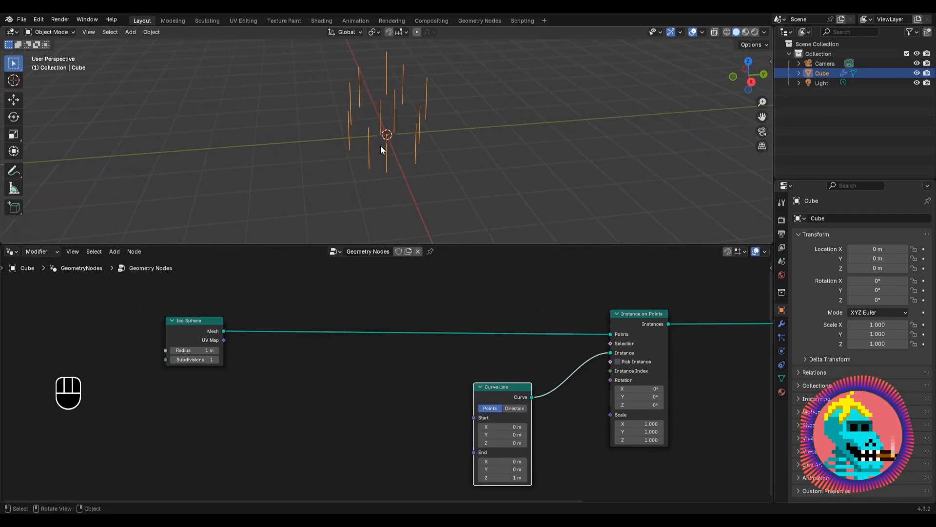
left_click(197, 332, "ctrl+shift")
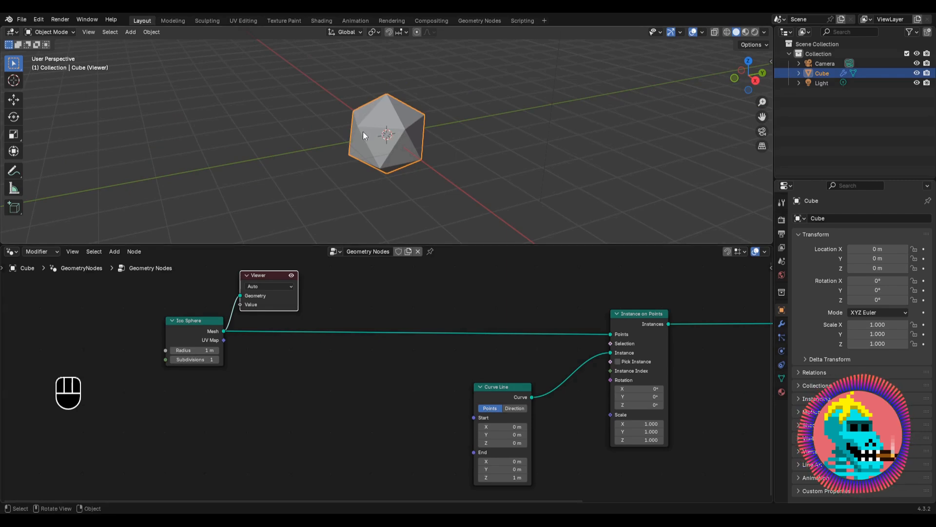
key("ctrl+x")
Move the Curve Line node aside and add an Align Rotation to Vector node feeding the Rotation of Instance on Points
middle_click_drag(502, 396, 414, 368)
scroll(380, 367, "up", 3)
scroll(372, 378, "down", 1)
left_click_drag(415, 372, 320, 394)
middle_click_drag(405, 198, 430, 163)
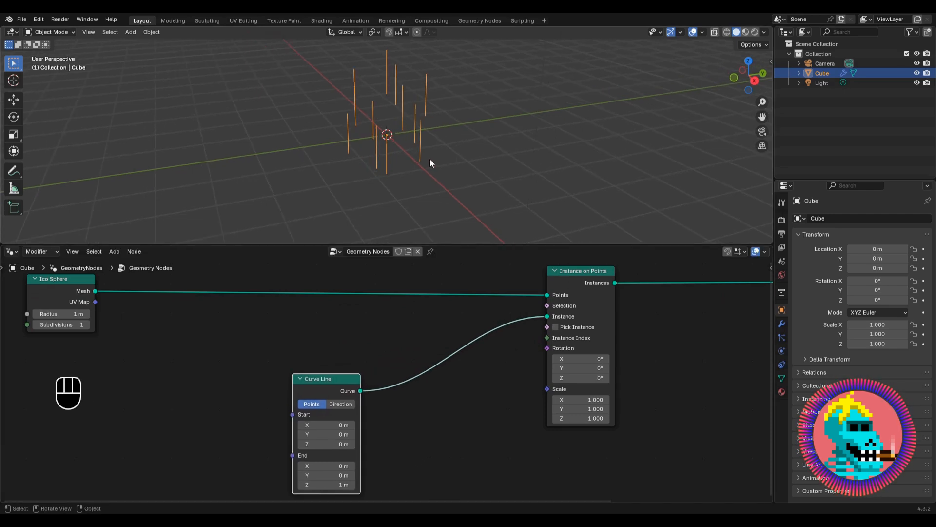
left_click_drag(540, 347, 371, 394)
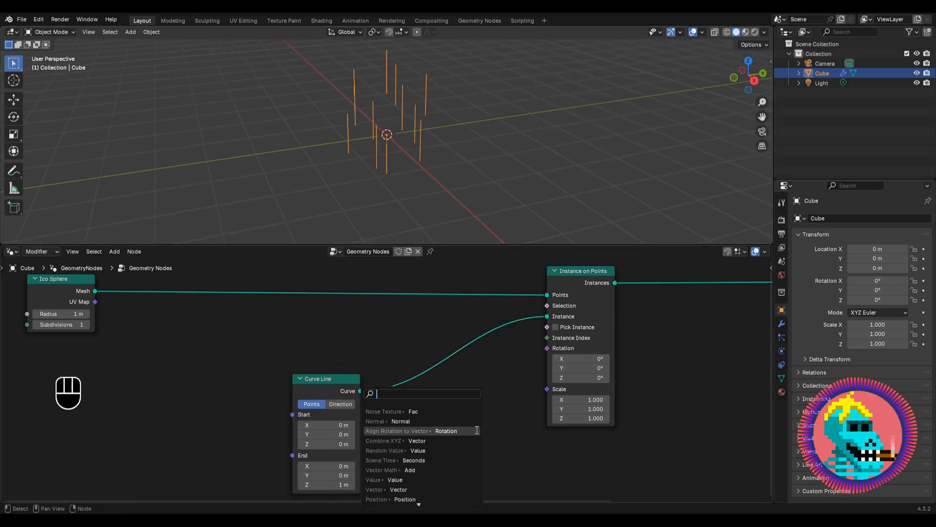
type("align rot")
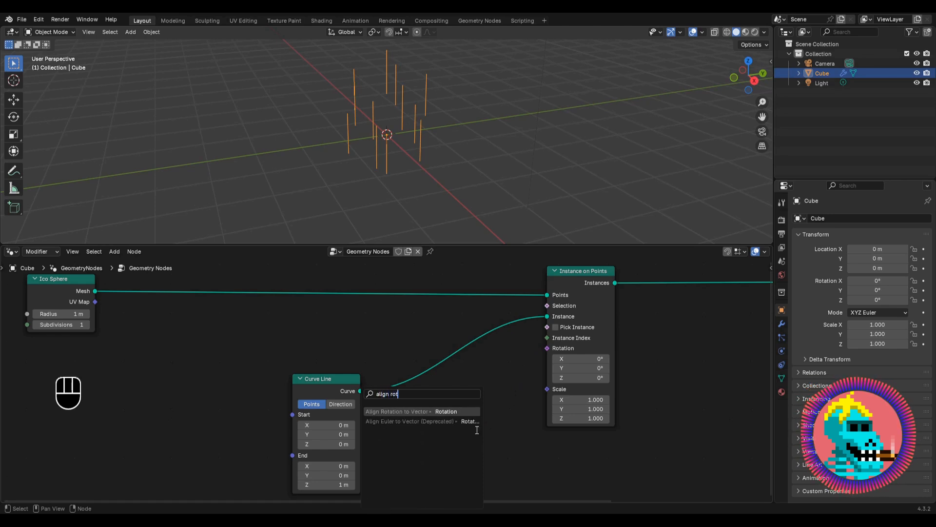
key("Return")
left_click(517, 381)
Add a Normal node connected to the Vector input of Align Rotation to Vector, making room beside the Curve Line node
middle_click_drag(333, 385, 406, 357)
scroll(406, 357, "up", 1)
left_click_drag(406, 357, 327, 357)
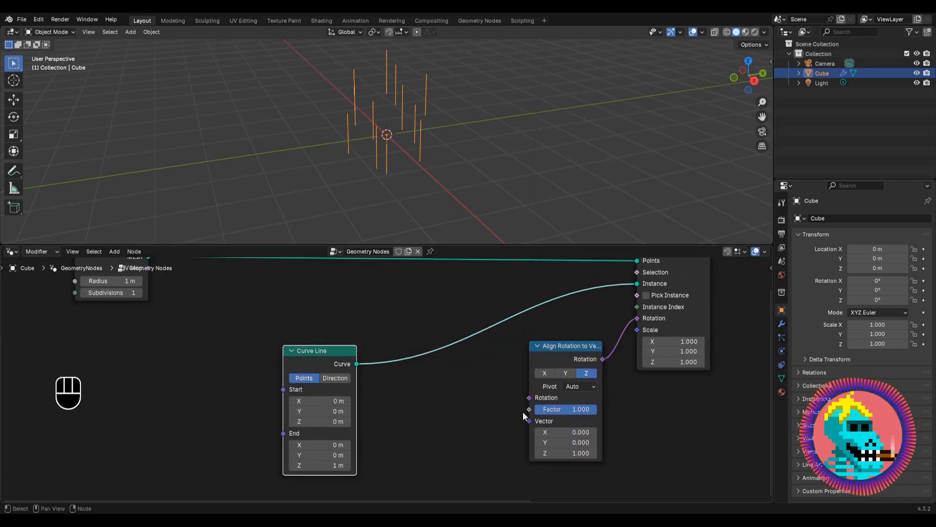
scroll(522, 416, "up", 1)
middle_click_drag(522, 416, 467, 404)
left_click_drag(467, 404, 412, 413)
type("norm")
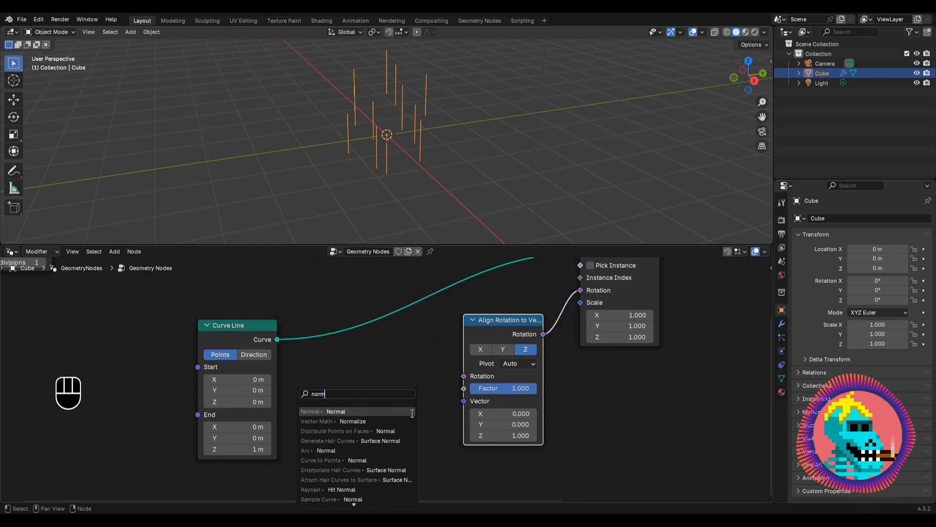
key("Return")
left_click(431, 392)
middle_click_drag(446, 341, 352, 402)
scroll(352, 402, "down", 1)
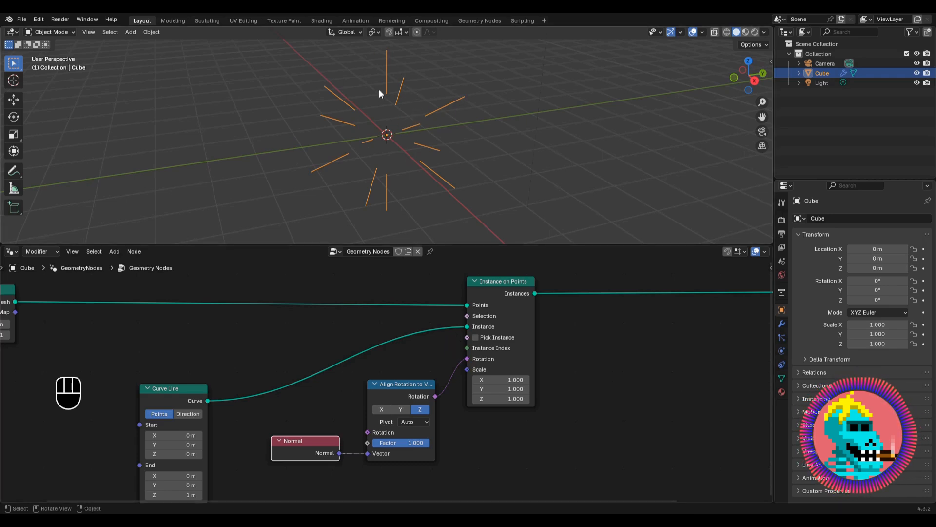
Move the Group Output node farther away from Instance on Points to make room for more nodes
scroll(439, 409, "down", 2)
middle_click_drag(438, 374, 376, 376)
scroll(353, 391, "down", 3)
scroll(376, 375, "up", 1)
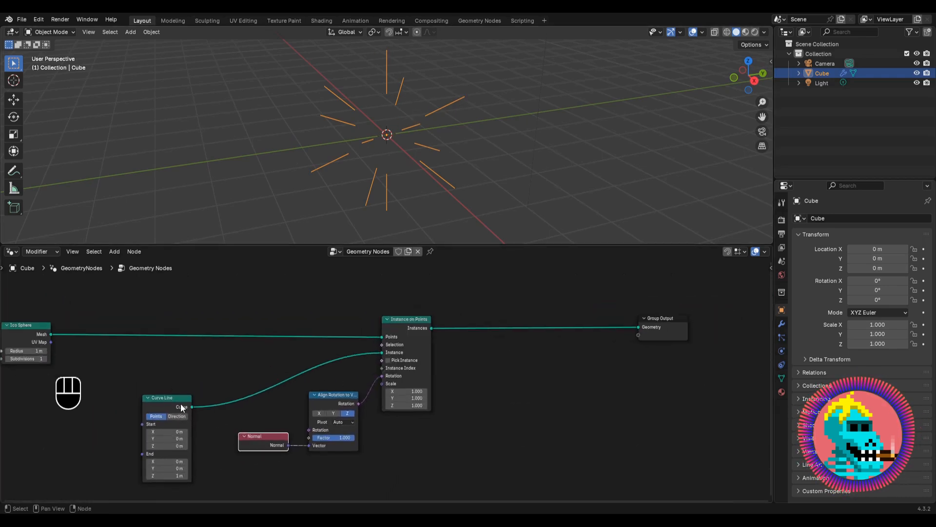
scroll(197, 391, "down", 3)
middle_click_drag(566, 344, 417, 351)
left_click_drag(417, 352, 722, 344)
scroll(382, 378, "down", 5)
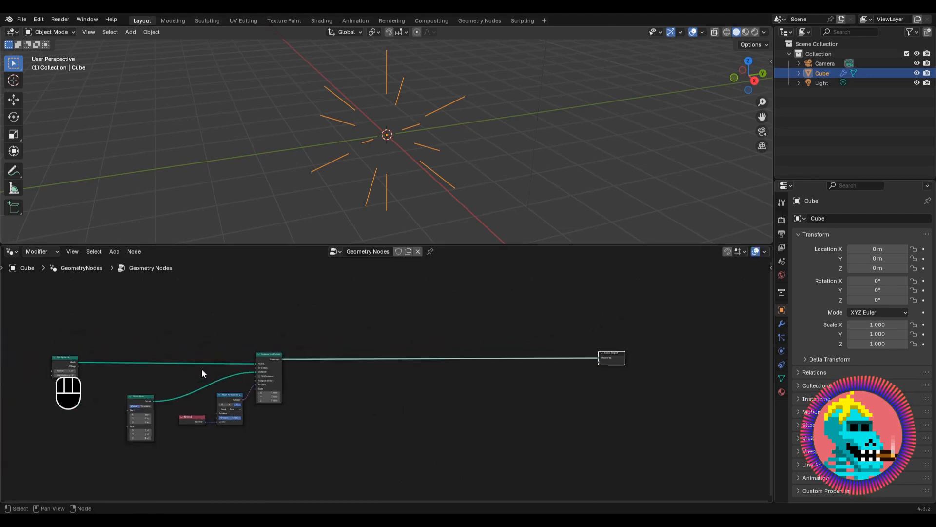
Set the Ico Sphere's Subdivisions to 3
middle_click_drag(44, 375, 438, 361)
scroll(437, 361, "up", 10)
scroll(437, 361, "up", 4)
middle_click_drag(501, 355, 333, 373)
left_click(379, 381)
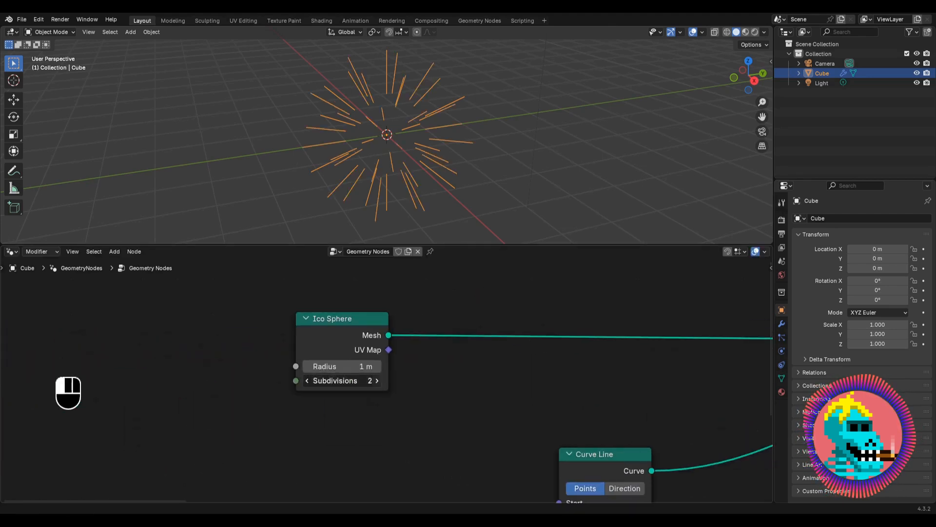
left_click(379, 381)
left_click_drag(367, 335, 323, 339)
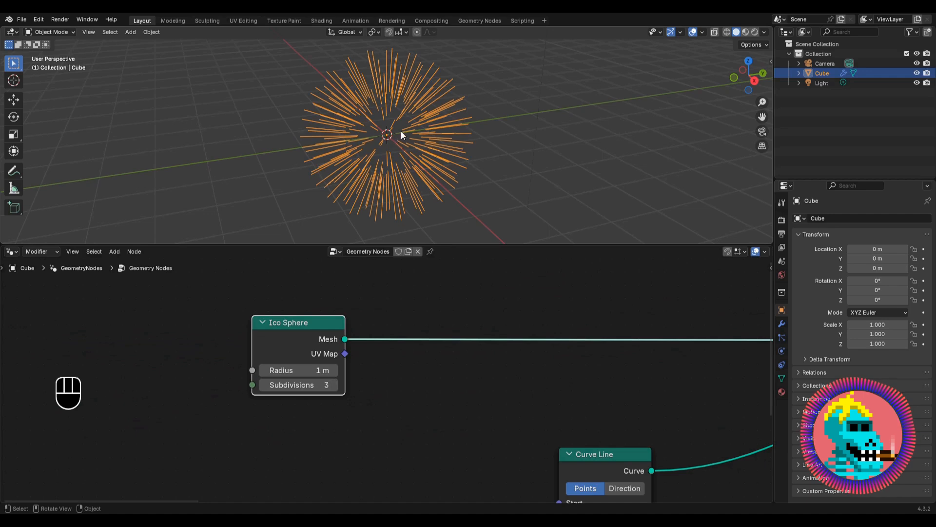
mouse_move(401, 134)
middle_mouse_down()
mouse_move(426, 153)
mouse_move(411, 140)
middle_mouse_up()
Insert a Realize Instances node directly after Instance on Points
scroll(578, 348, "down", 3)
middle_click_drag(579, 348, 349, 335)
scroll(361, 343, "down", 2)
key("shift+a")
type("re")
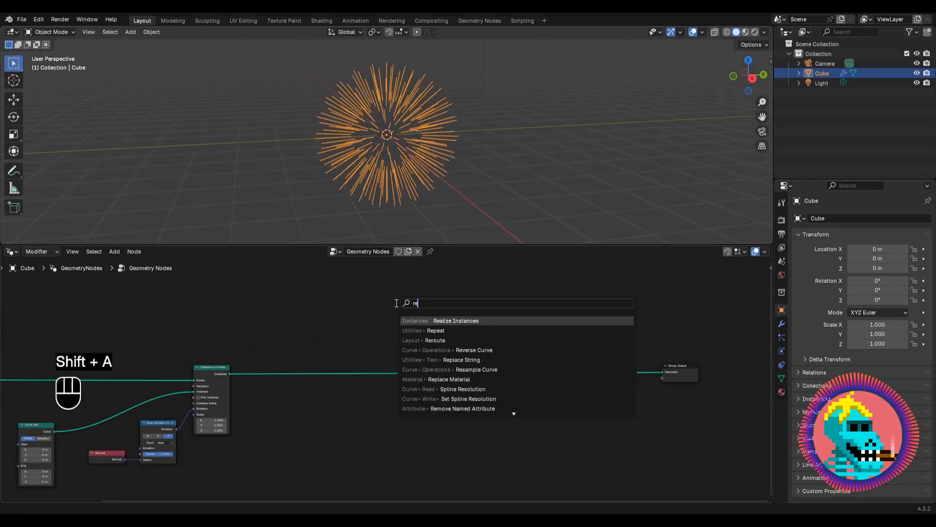
type("sa")
key("BackSpace")
key("BackSpace")
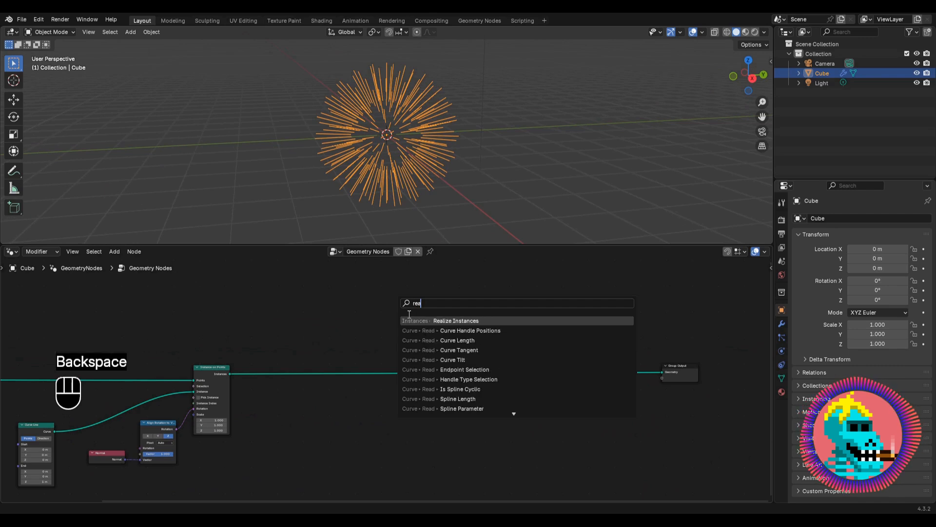
key("Return")
left_click(244, 364)
middle_click_drag(264, 372, 307, 346)
scroll(397, 372, "up", 5)
scroll(383, 351, "down", 1)
scroll(312, 347, "down", 2)
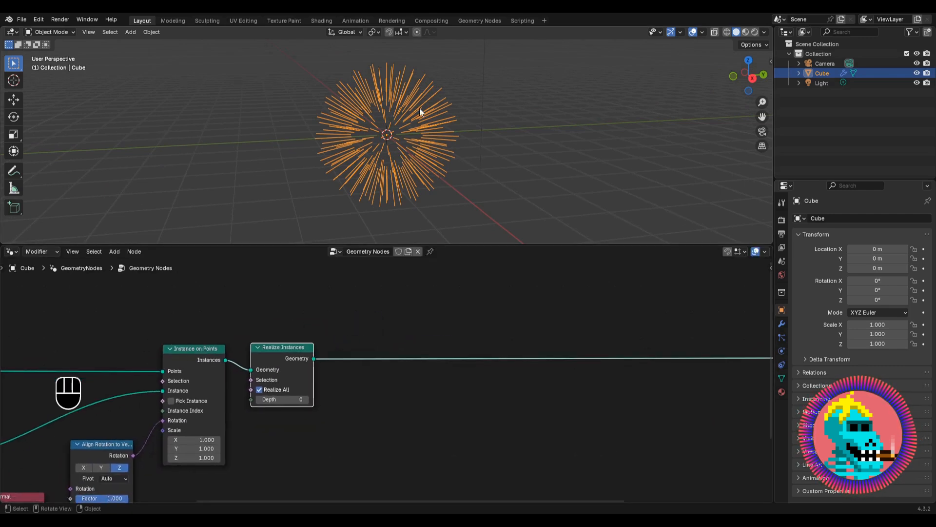
Insert a Set Position node between Realize Instances and the Group Output
scroll(409, 374, "down", 2)
middle_click_drag(554, 356, 428, 340)
key("shift+a")
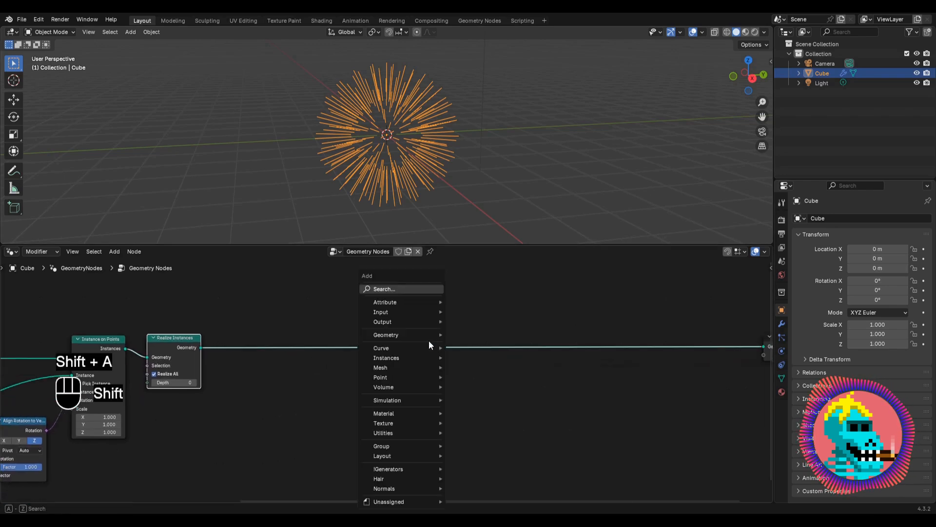
type("set posi")
key("Return")
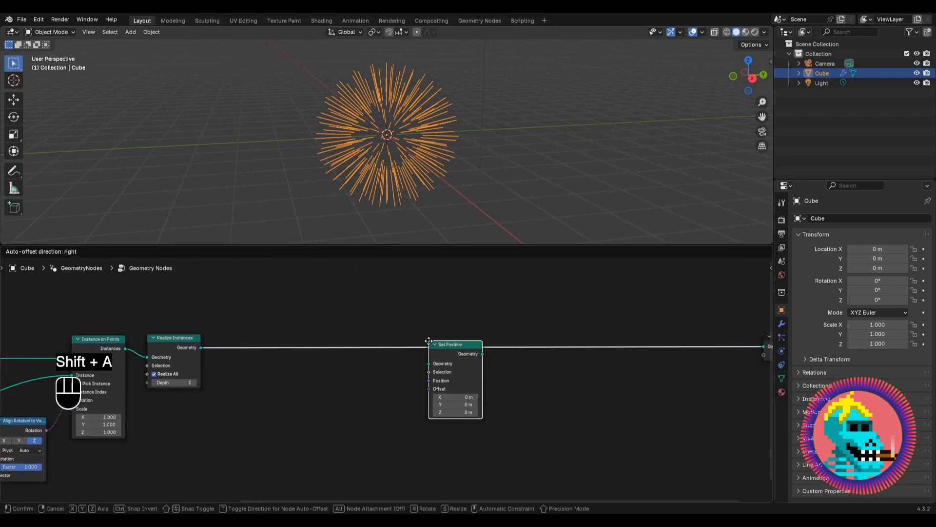
left_click(465, 330)
Add a Noise Texture node feeding the Offset input of the Set Position node
scroll(468, 376, "down", 2)
middle_click_drag(468, 376, 531, 322)
left_click_drag(531, 323, 361, 459)
type("noise")
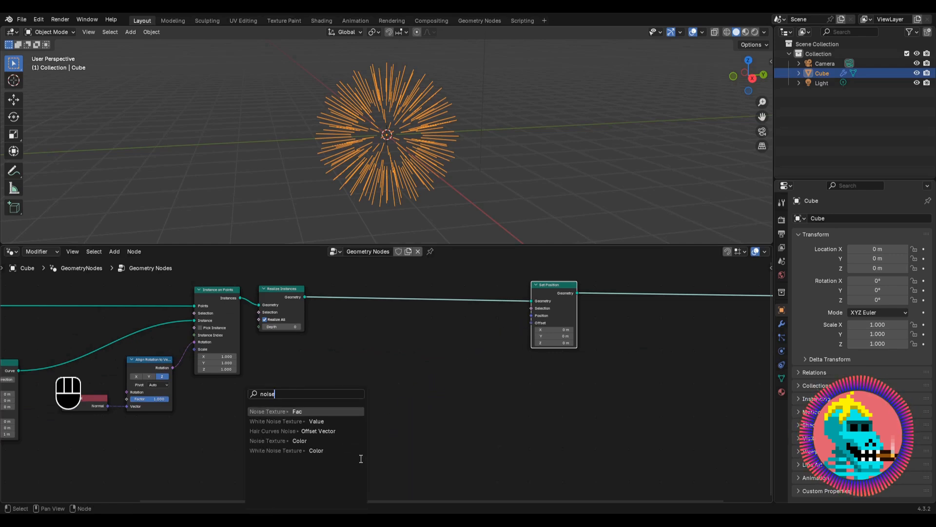
key("Return")
left_click(347, 446)
Drive the Set Position offset from the Noise Texture's Color output instead of Fac, and dissolve the reroute point on that link
scroll(348, 447, "up", 5)
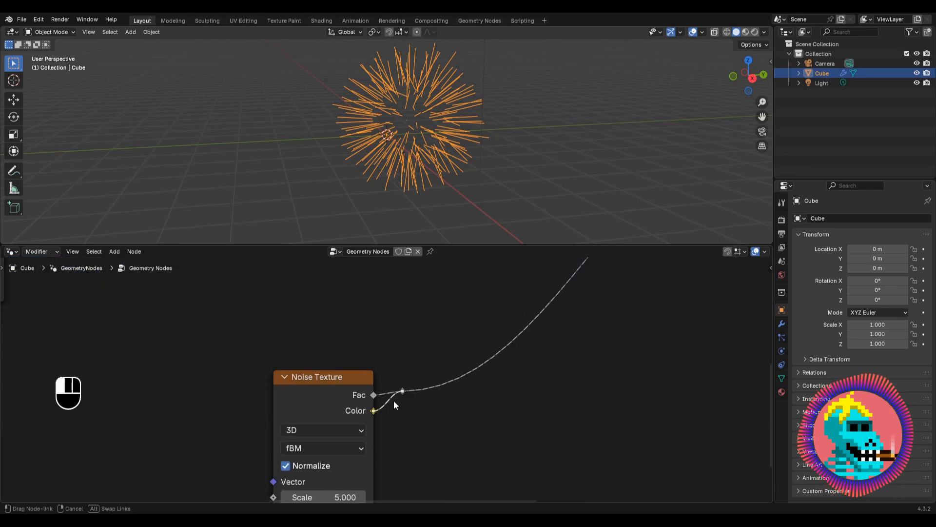
left_click_drag(393, 401, 400, 386)
left_click(401, 389)
key("ctrl+x")
left_click_drag(331, 405, 286, 406)
scroll(335, 340, "down", 3)
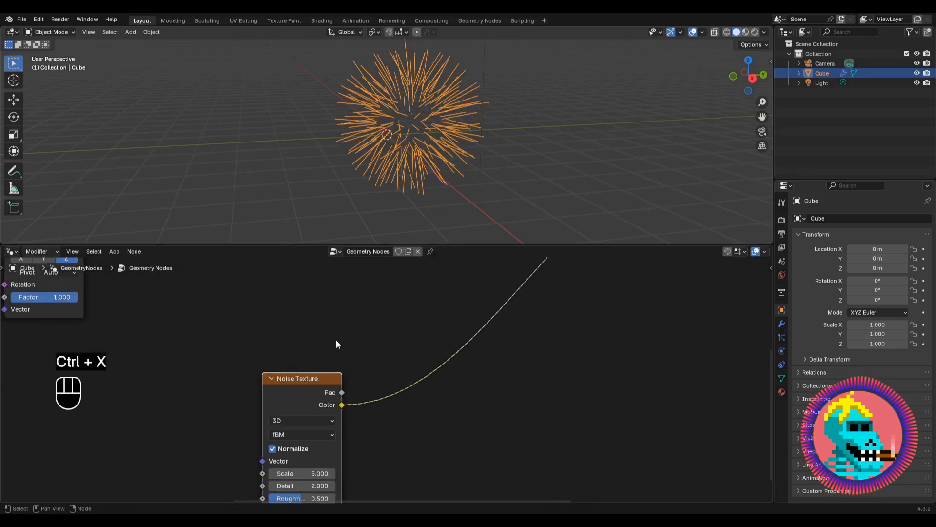
Examine from the right orthographic view how far the displaced lines sit from the world origin
key("KP_Decimal")
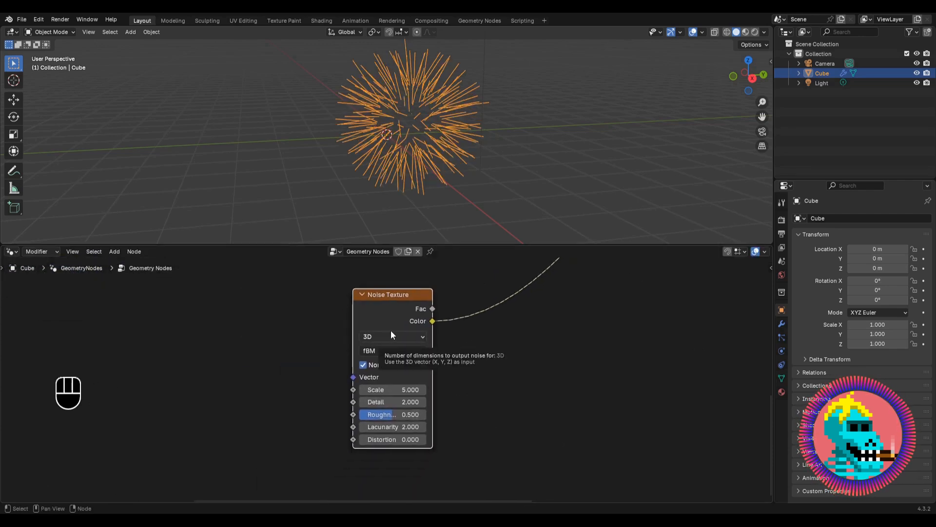
scroll(383, 350, "down", 5)
middle_click_drag(419, 309, 324, 384)
scroll(397, 299, "down", 5)
middle_click_drag(397, 298, 375, 365)
scroll(447, 119, "down", 2)
key("KP_3")
scroll(424, 112, "up", 6)
middle_click_drag(424, 115, 413, 135, "shift")
scroll(412, 136, "down", 1)
middle_click_drag(327, 415, 333, 390)
scroll(337, 384, "up", 1)
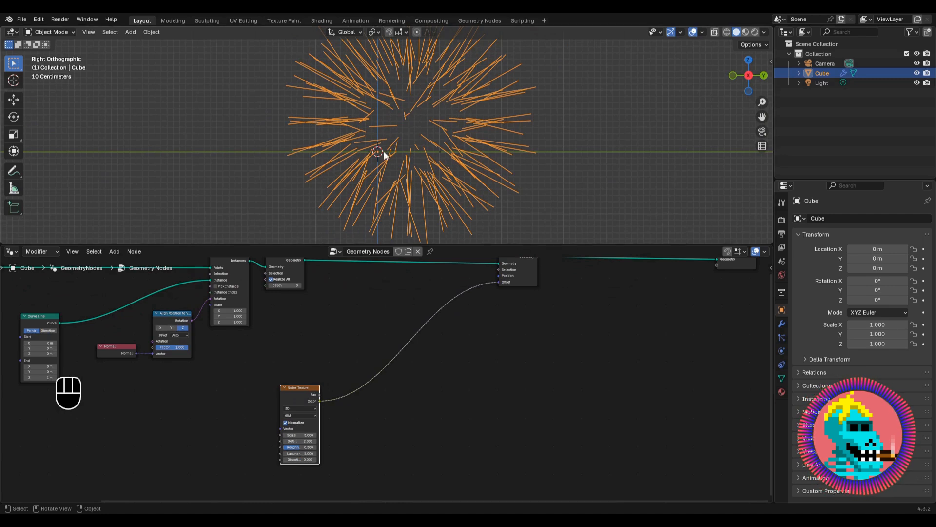
Insert a Vector Math node in Add mode on the link between the Noise Texture's Color output and the Set Position offset
scroll(405, 322, "up", 3)
key("shift+a")
type("vector")
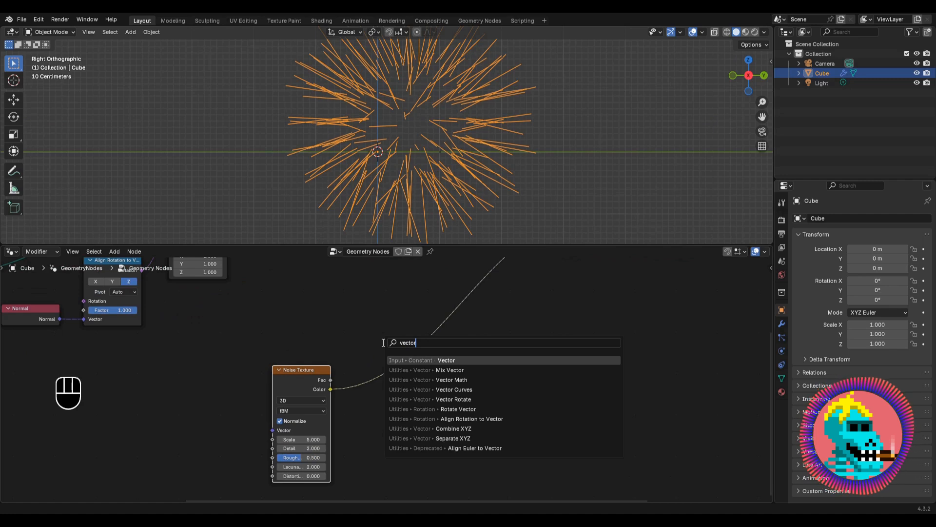
key("Down")
key("Down")
key("Return")
left_click(361, 354)
scroll(385, 369, "up", 4)
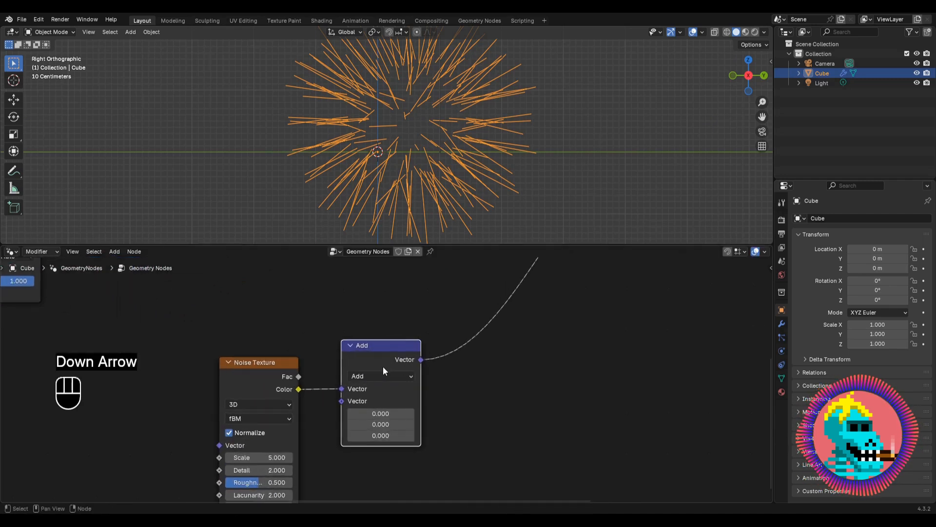
left_click_drag(378, 357, 353, 368)
Set all three components of the Add node's second vector to -0.5
middle_click_drag(339, 406, 386, 383)
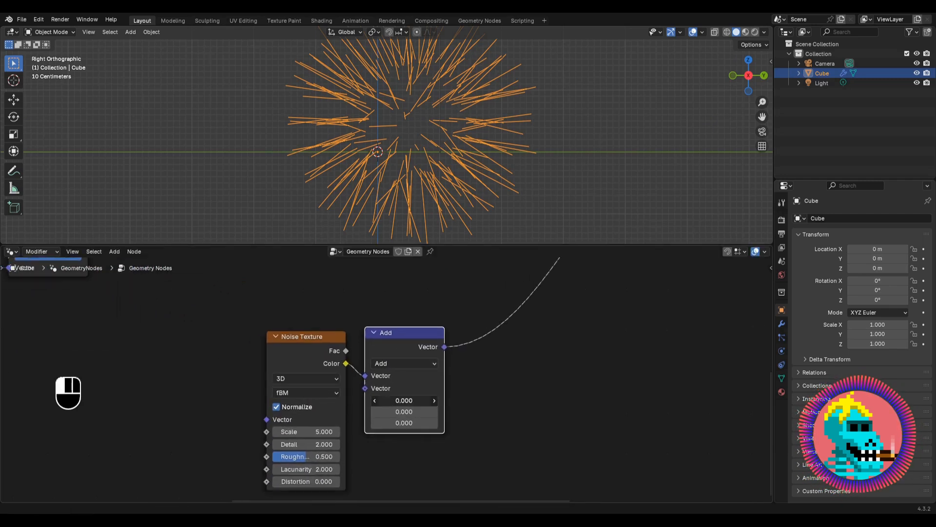
type(".5")
key("Return")
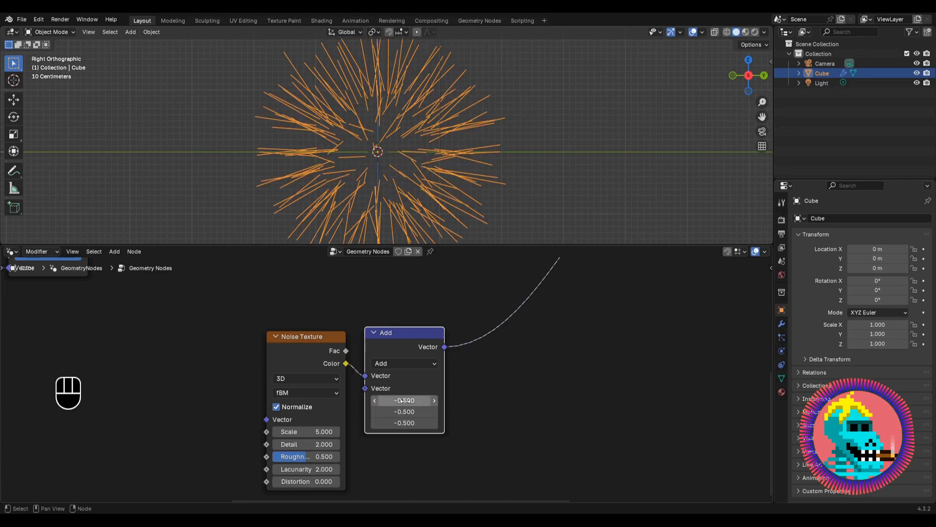
scroll(417, 335, "down", 3)
middle_click_drag(411, 342, 365, 355)
left_click_drag(362, 352, 359, 355)
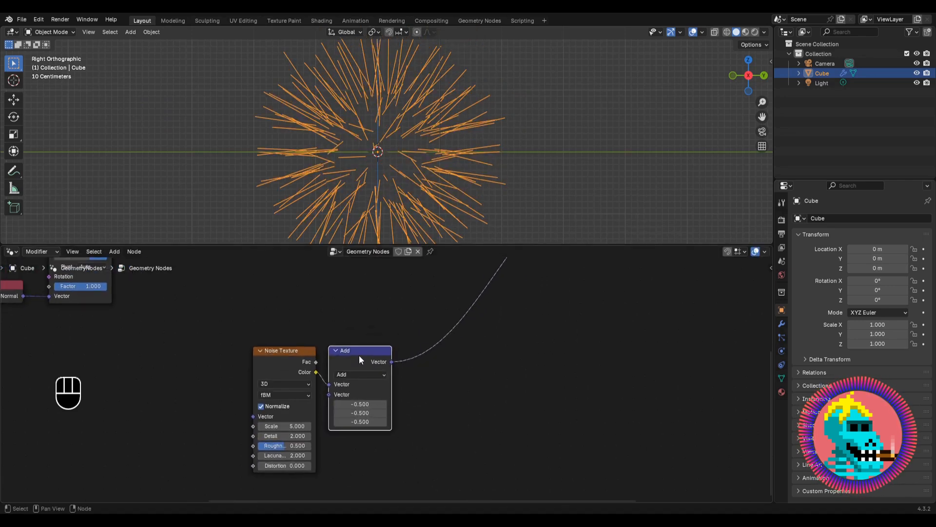
middle_click_drag(304, 374, 414, 354)
middle_click_drag(338, 87, 369, 81)
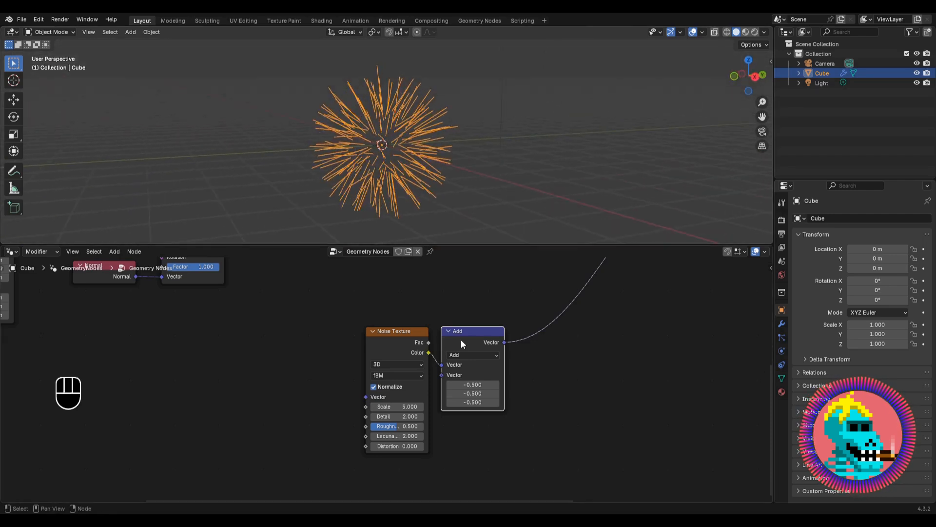
Switch the Noise Texture node from 3D to 4D
middle_click_drag(461, 339, 376, 345)
scroll(307, 370, "up", 1)
middle_click_drag(306, 371, 382, 356)
left_click(299, 366)
left_click(304, 344)
scroll(382, 357, "up", 1)
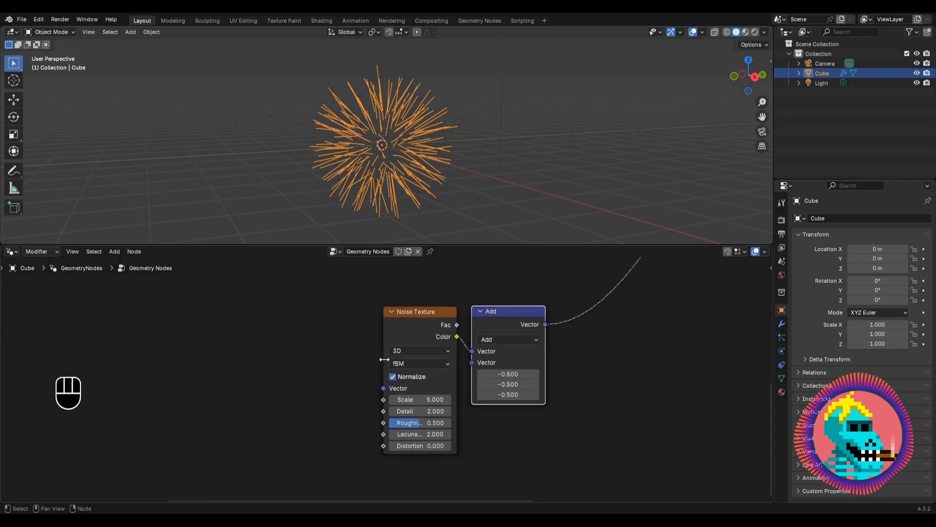
left_click(425, 324)
scroll(468, 340, "down", 1)
middle_click_drag(474, 339, 415, 359)
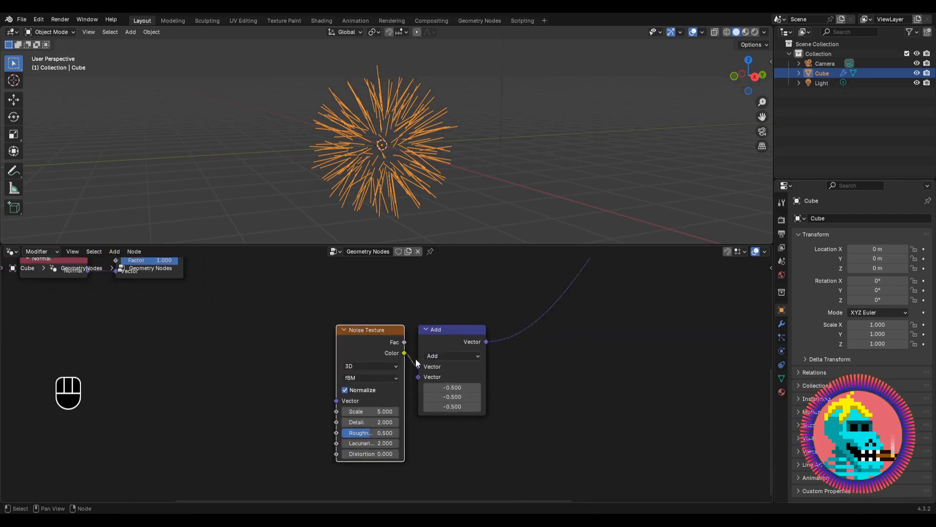
left_click(388, 364)
left_click(357, 422)
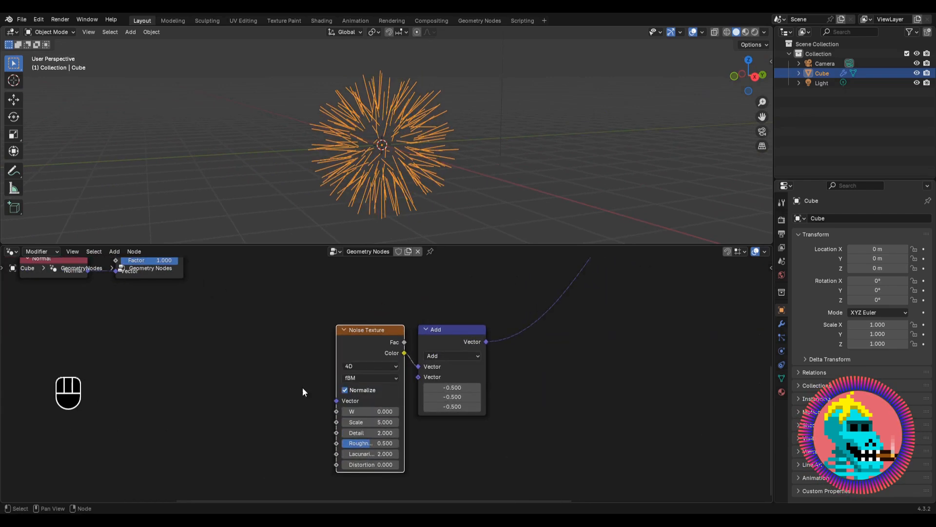
Try a W value of 13.9 on the Noise Texture, and undo the change
scroll(379, 359, "up", 1)
middle_click_drag(302, 387, 404, 342)
scroll(376, 367, "down", 3)
scroll(403, 342, "up", 2)
left_click_drag(454, 378, 515, 378, "shift")
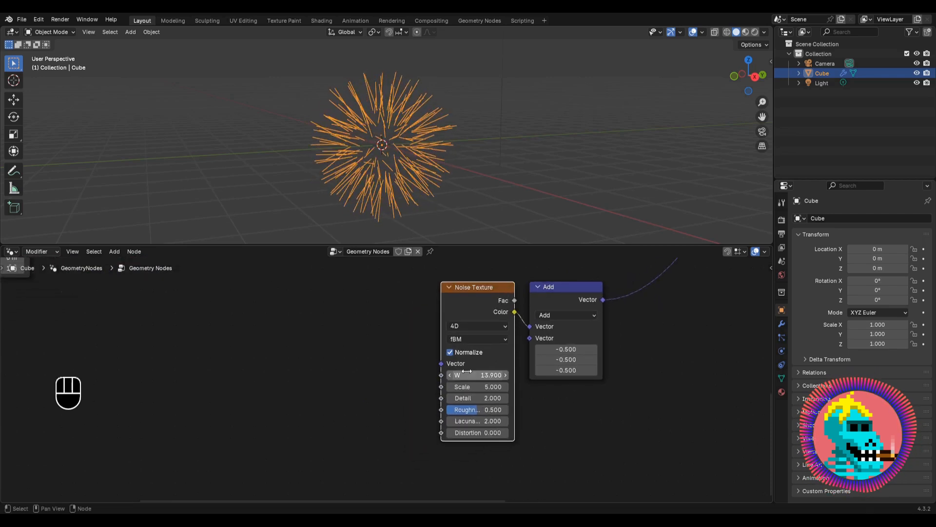
key("ctrl+z")
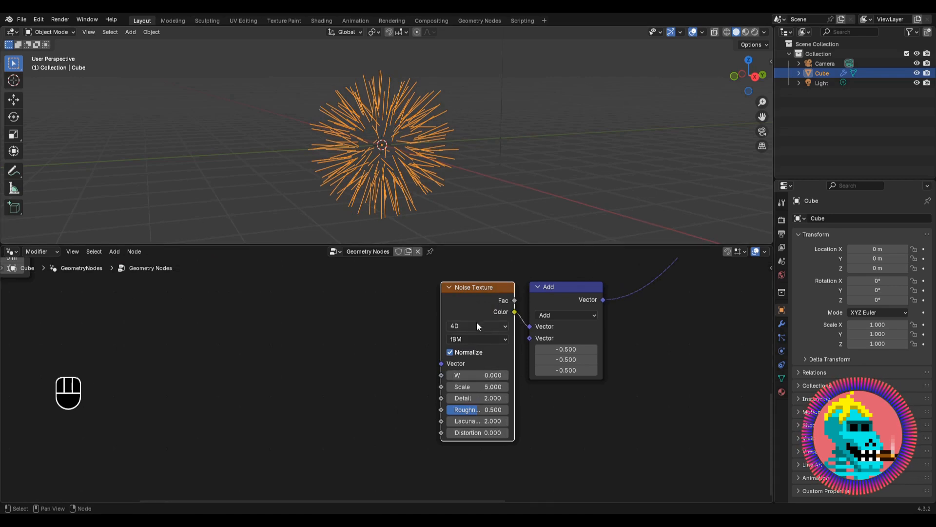
Review the whole node tree and inspect the shape of the displaced lines up close
scroll(459, 295, "down", 6)
middle_click_drag(399, 326, 366, 403)
scroll(362, 353, "down", 7)
middle_click_drag(256, 343, 314, 373)
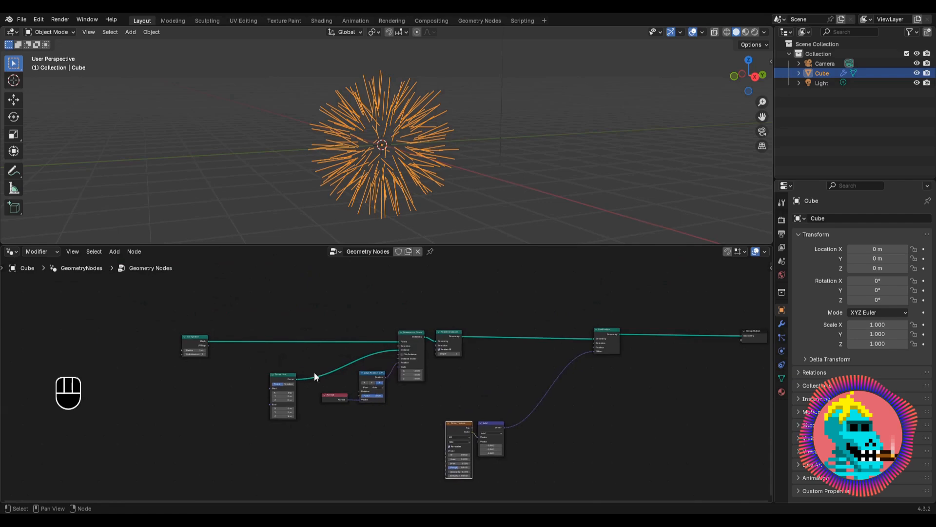
scroll(309, 372, "up", 7)
middle_click_drag(393, 117, 371, 126)
scroll(385, 115, "up", 3)
scroll(408, 343, "down", 4)
middle_click_drag(214, 345, 332, 358)
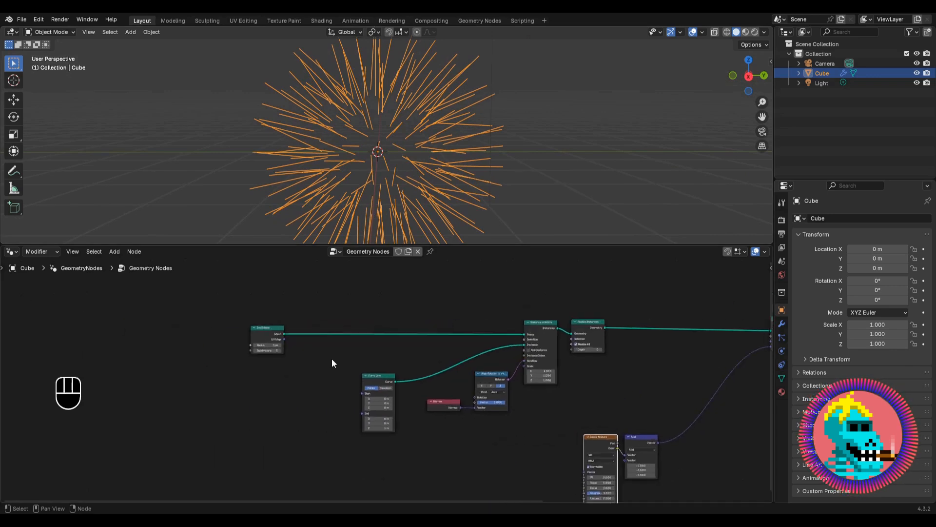
Insert a Resample Curve node between Curve Line and the Instance input of Instance on Points
scroll(382, 379, "up", 8)
left_click_drag(379, 378, 342, 356)
left_click(403, 326)
key("shift+a")
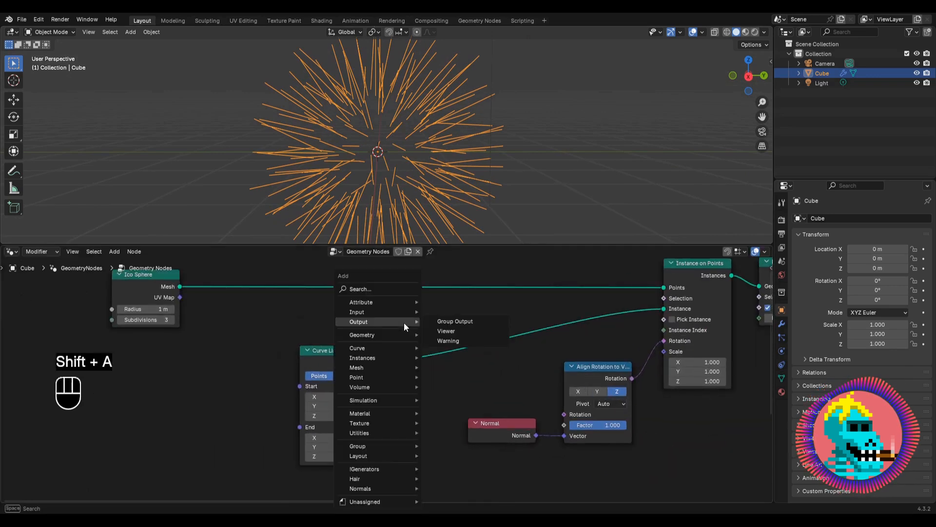
type("resampl")
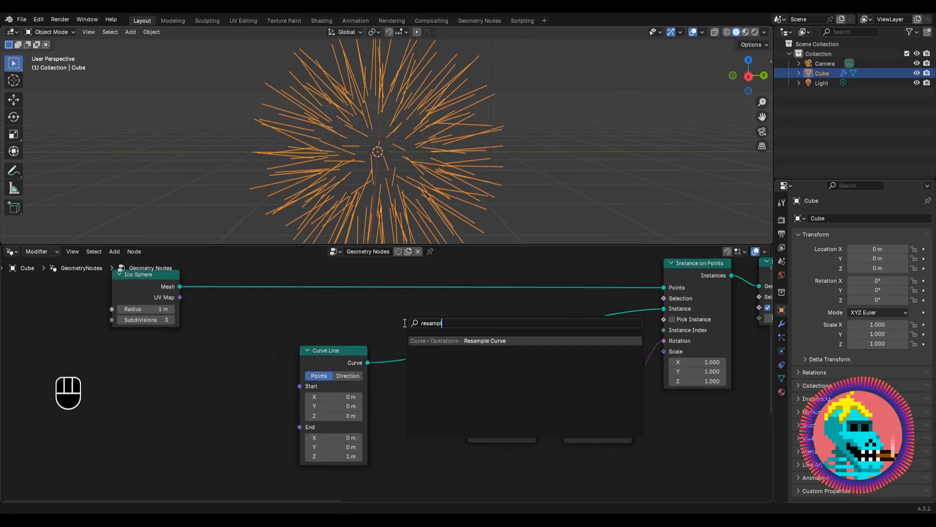
type("e c")
key("Return")
left_click(417, 344)
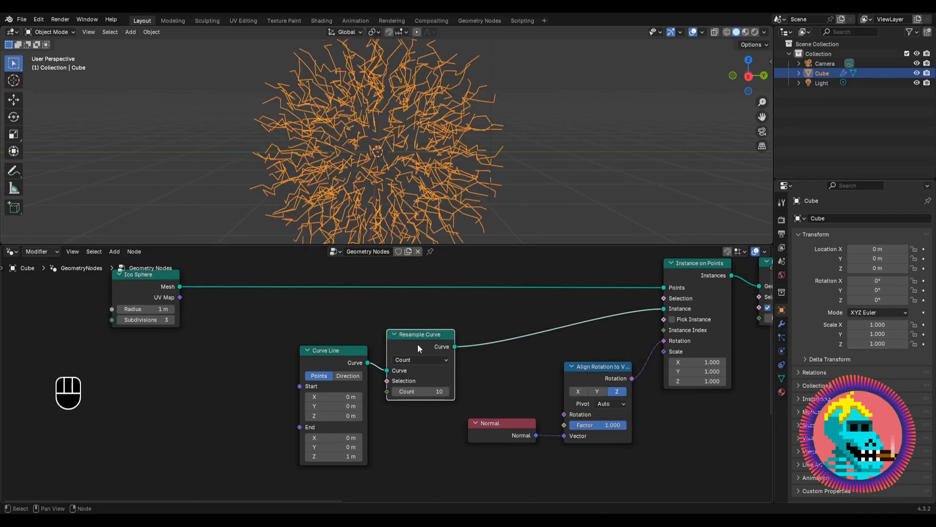
Set the Resample Curve count to 20 and check the bent lines from an angled view
scroll(374, 376, "up", 2)
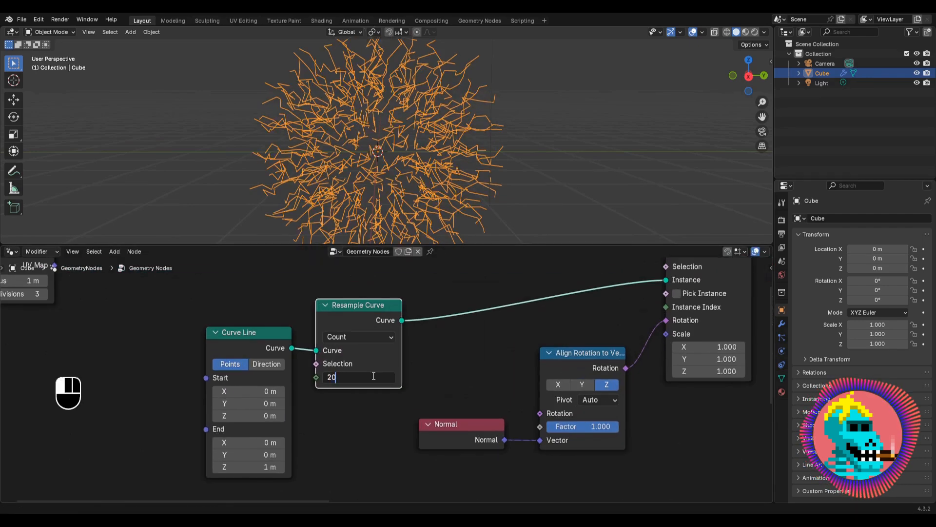
left_click(373, 376)
type("20")
key("Return")
middle_click_drag(388, 113, 407, 142)
scroll(511, 388, "down", 7)
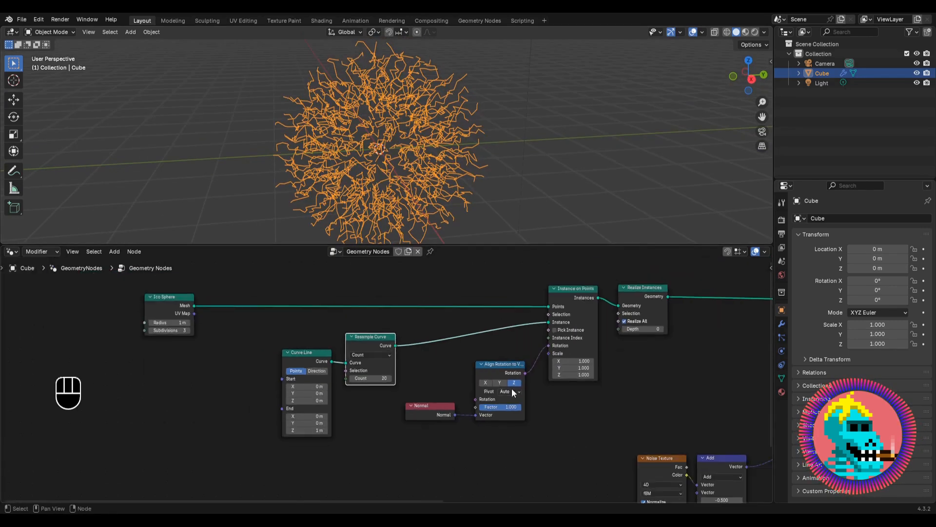
Lower the Noise Texture's Scale to 0.72 to smooth the waviness of the lines
middle_click_drag(511, 388, 277, 305)
middle_click_drag(522, 450, 459, 390)
scroll(374, 350, "up", 7)
scroll(374, 350, "up", 3)
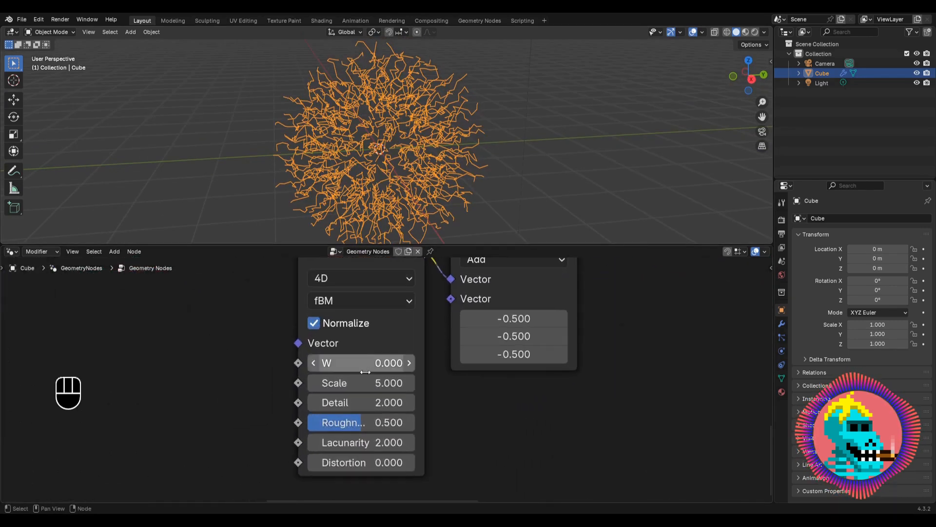
left_click_drag(361, 383, 153, 383, "shift")
scroll(391, 380, "down", 6)
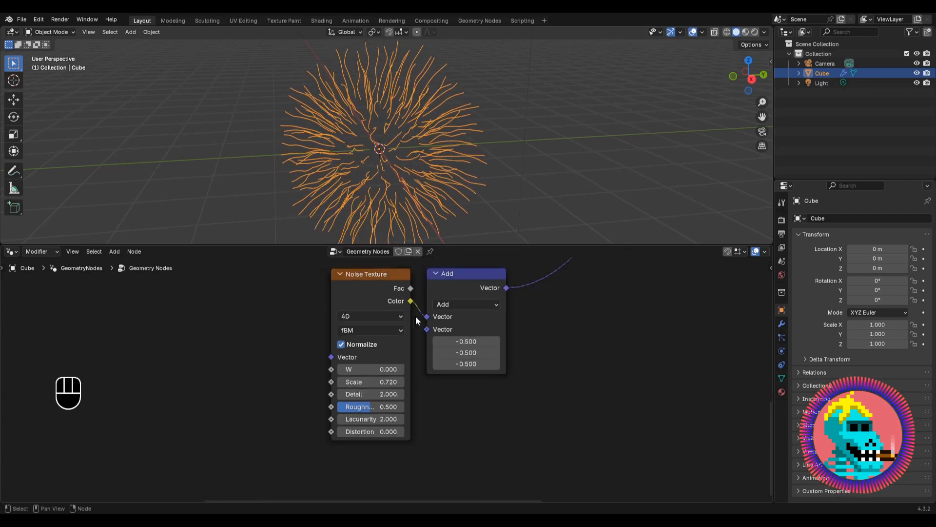
Preview the noise evolution by raising the Noise Texture's W to 6.5, and reset W to 0
scroll(401, 352, "up", 2)
middle_click_drag(393, 321, 546, 325)
scroll(390, 356, "down", 2)
scroll(536, 331, "up", 2)
left_click_drag(536, 379, 856, 379, "shift")
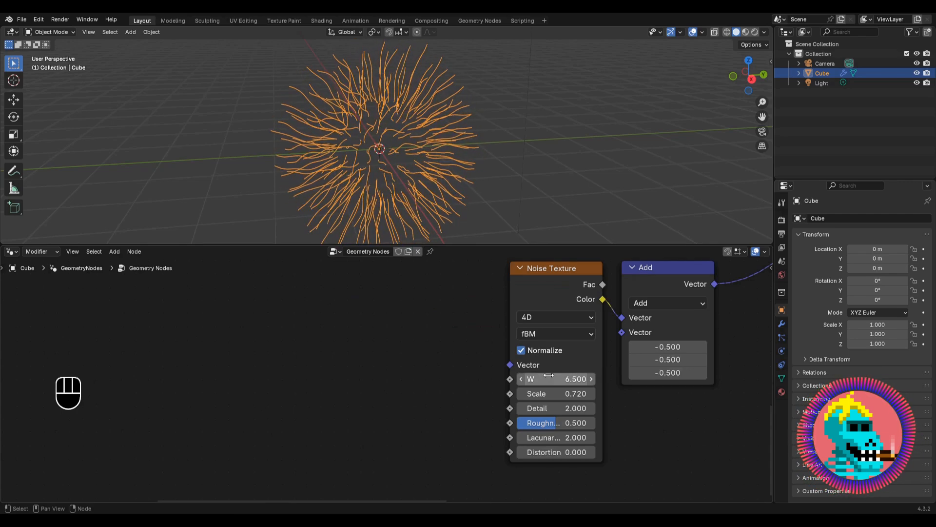
type("0")
key("Return")
Add a Scene Time node, connect its Frame output to the Noise Texture's W input, and place it well apart from the texture
middle_click_drag(435, 366, 456, 367)
scroll(456, 367, "down", 1)
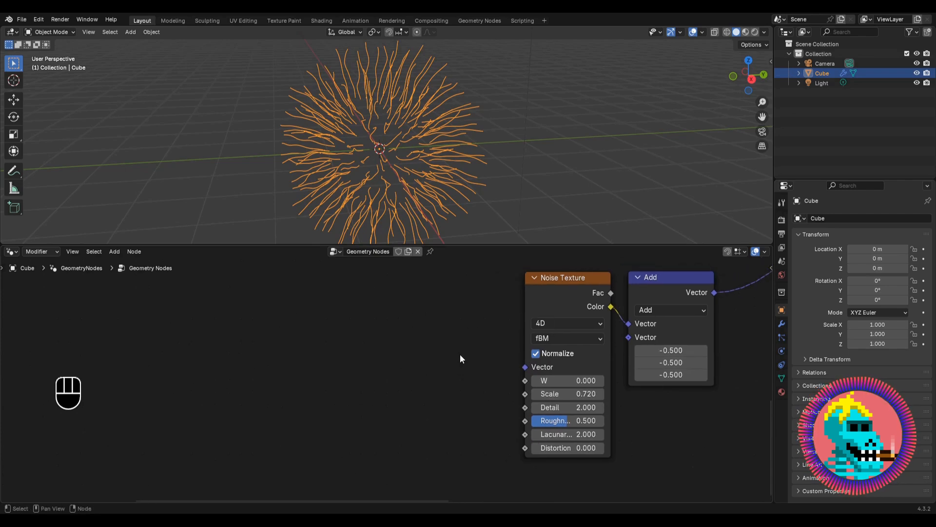
key("shift+a")
type("sc")
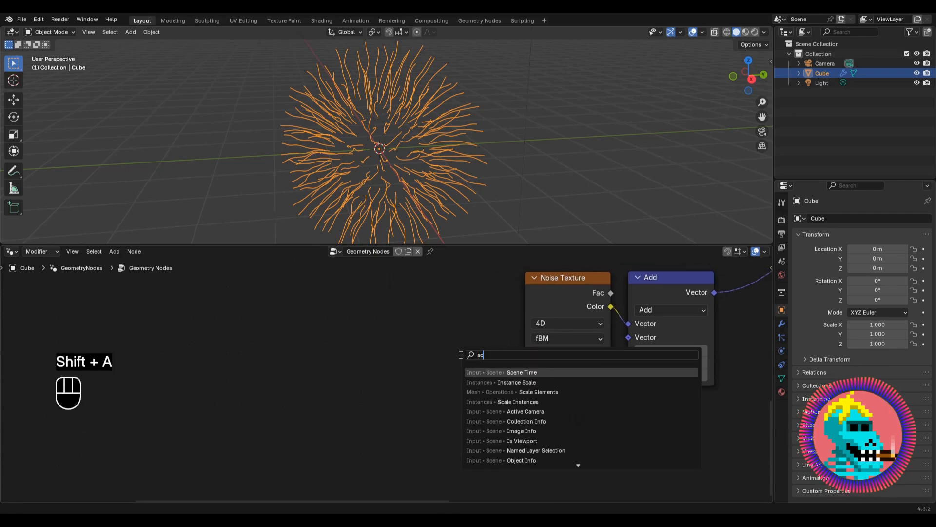
key("Return")
left_click(185, 348)
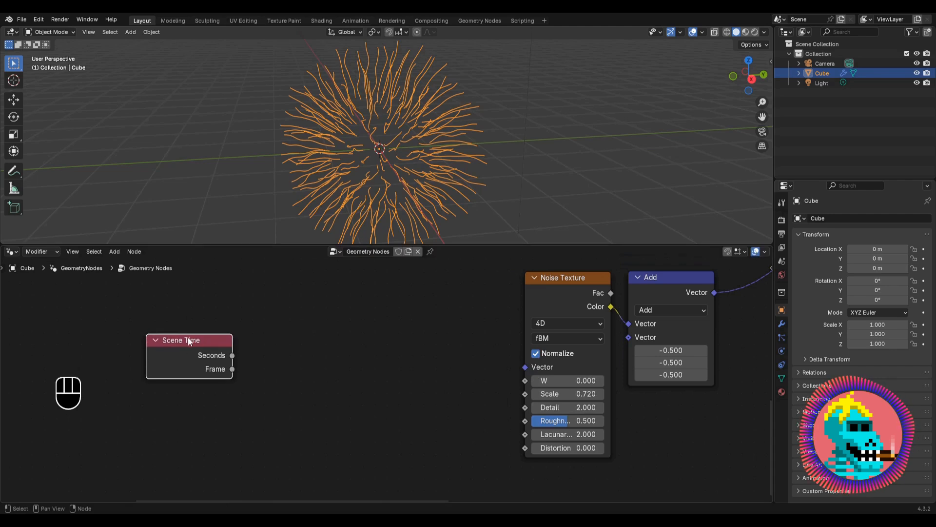
left_click_drag(233, 369, 513, 380)
left_click_drag(167, 357, 72, 363)
scroll(122, 360, "down", 3)
scroll(353, 343, "up", 3)
middle_click_drag(266, 346, 312, 347)
Play the animation briefly, stop it, and return to the first frame
key("space")
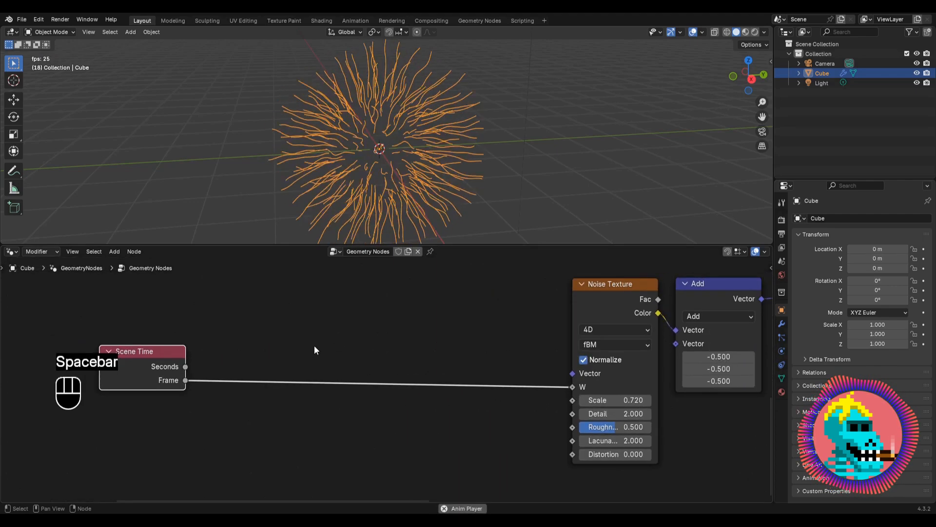
key("space")
key("shift+Left")
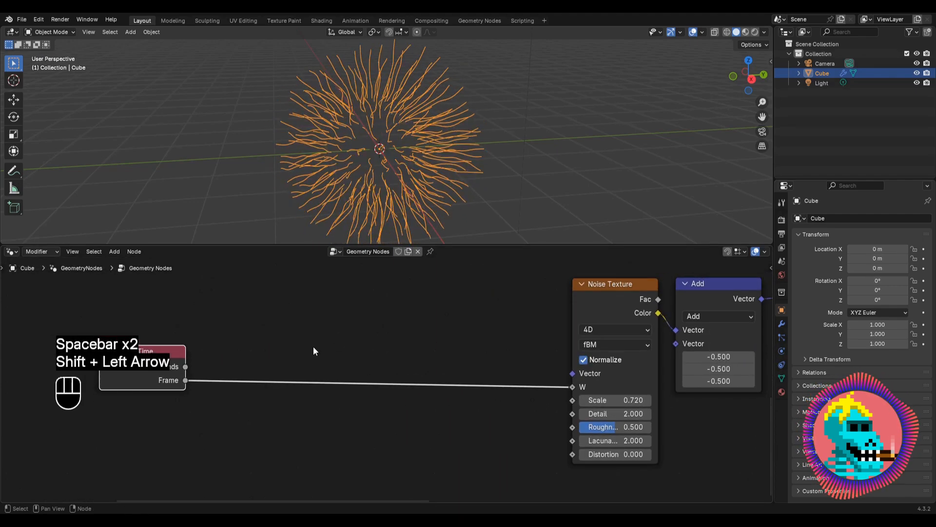
Split off a strip below the node editor and turn it into a Timeline
scroll(315, 346, "down", 1)
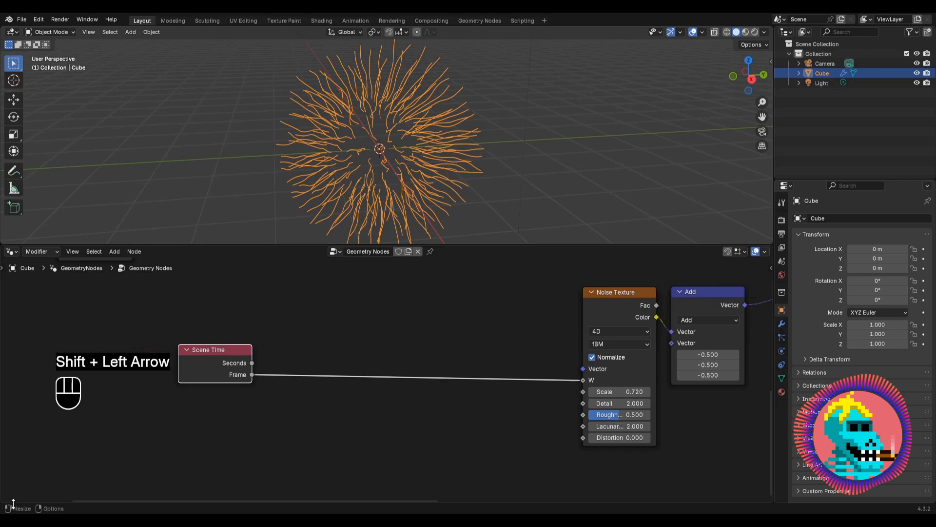
left_click_drag(2, 510, 7, 468)
left_click(11, 472)
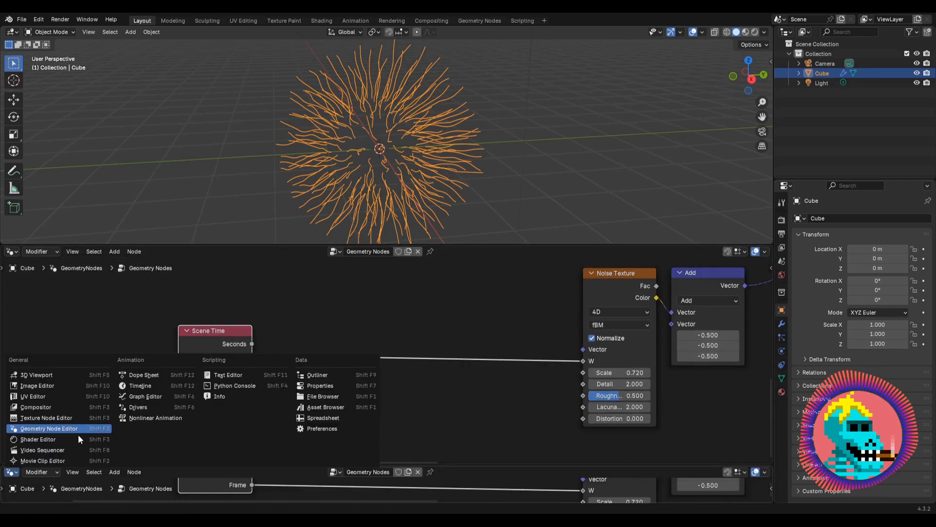
left_click(141, 386)
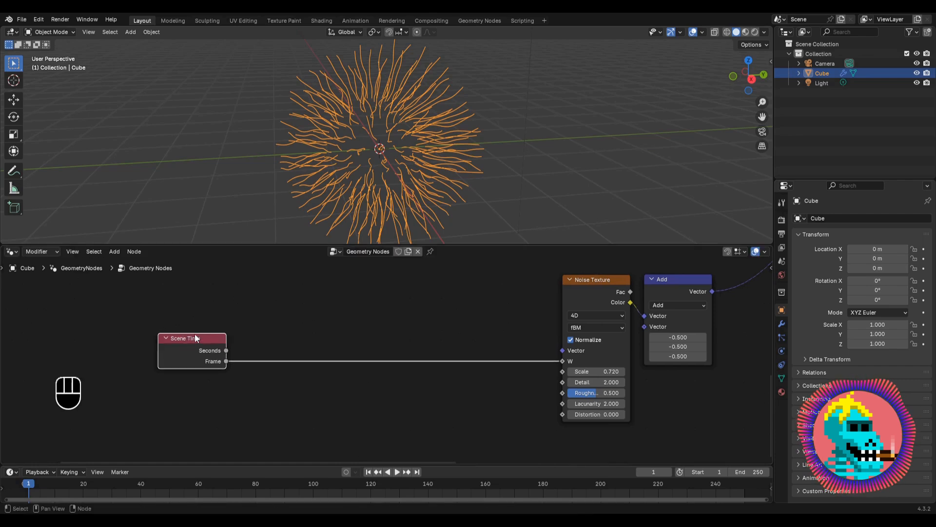
Insert a Map Range node between the Scene Time's Frame output and the Noise Texture's W input
key("shift+a")
type("map range")
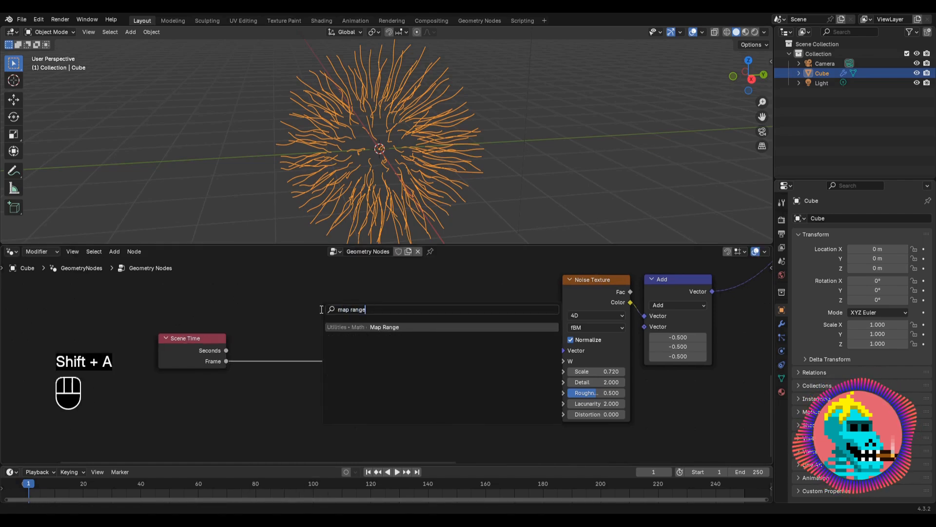
key("Return")
left_click(291, 351)
scroll(292, 351, "up", 3)
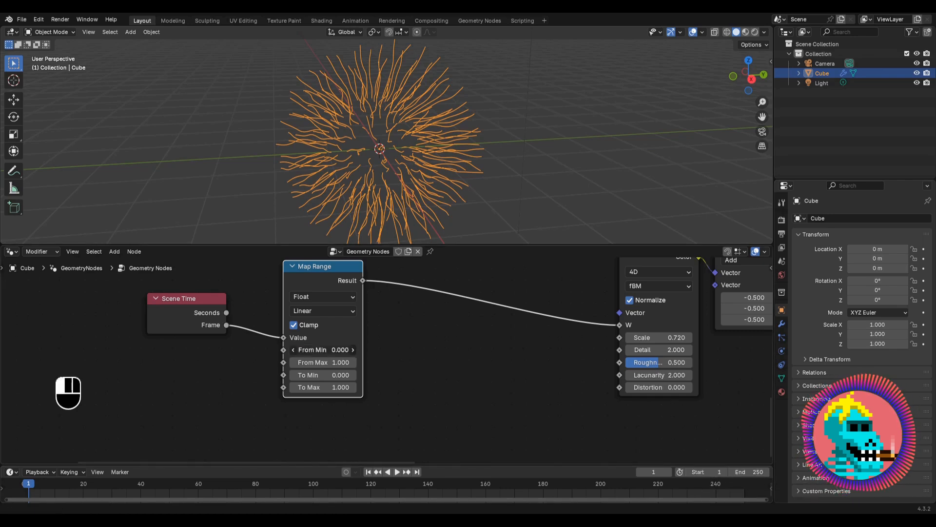
Set the Map Range node's From Min to 1 and From Max to 250
key("Return")
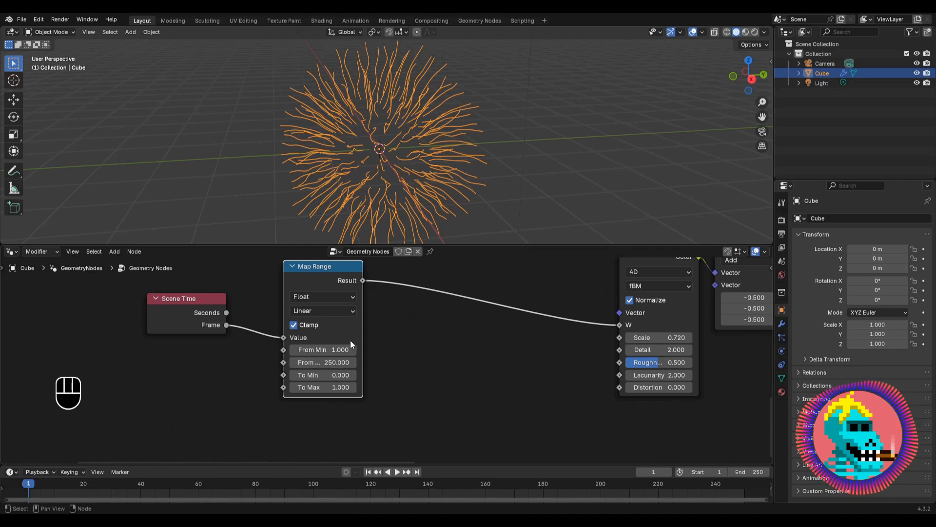
scroll(334, 373, "down", 1)
scroll(334, 377, "up", 2)
middle_click_drag(335, 385, 239, 399)
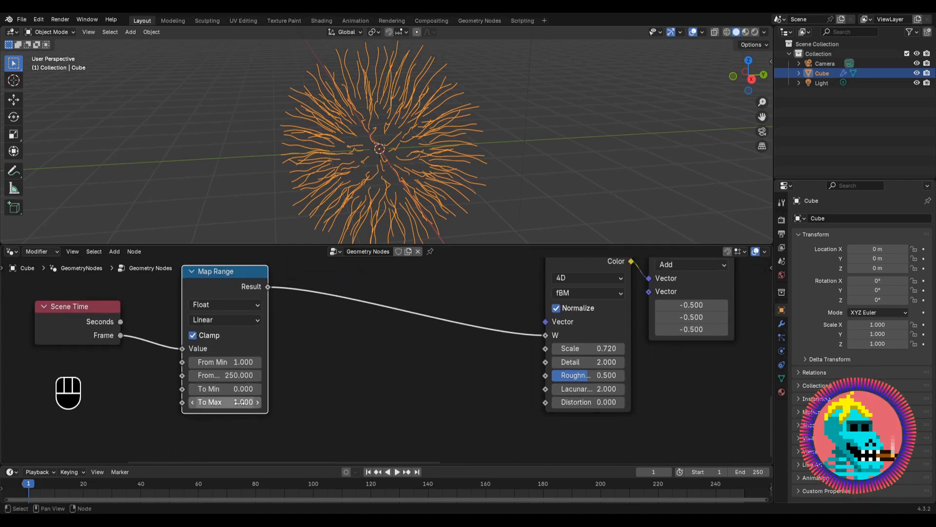
Play the animation briefly while orbiting around the curves to judge the noise motion, and stop it
scroll(338, 352, "down", 1)
middle_click_drag(338, 352, 315, 355)
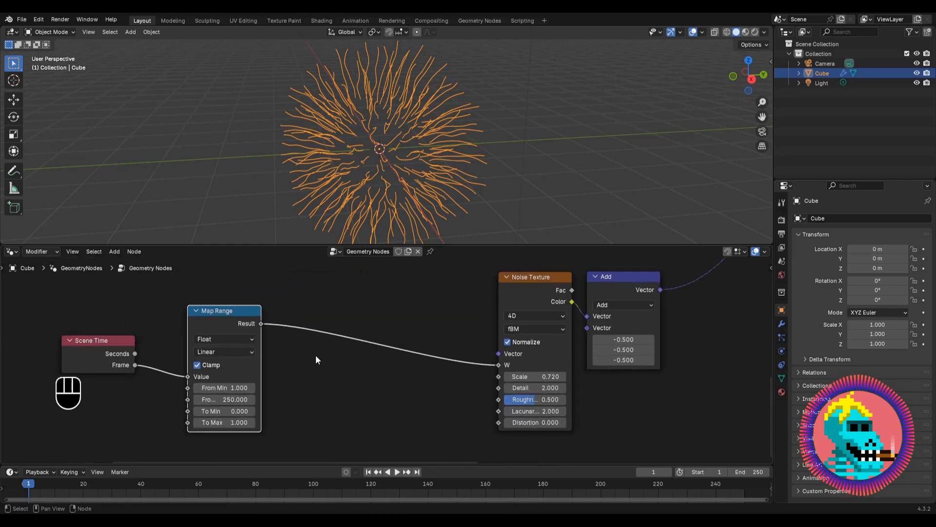
key("space")
middle_click_drag(351, 146, 370, 113)
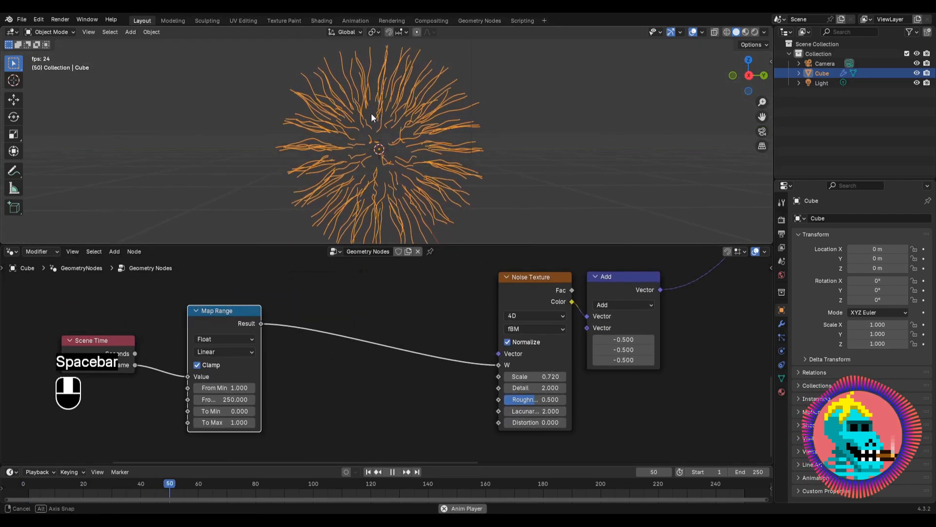
key("space")
Set the Map Range node's To Max to 3
scroll(289, 376, "up", 3)
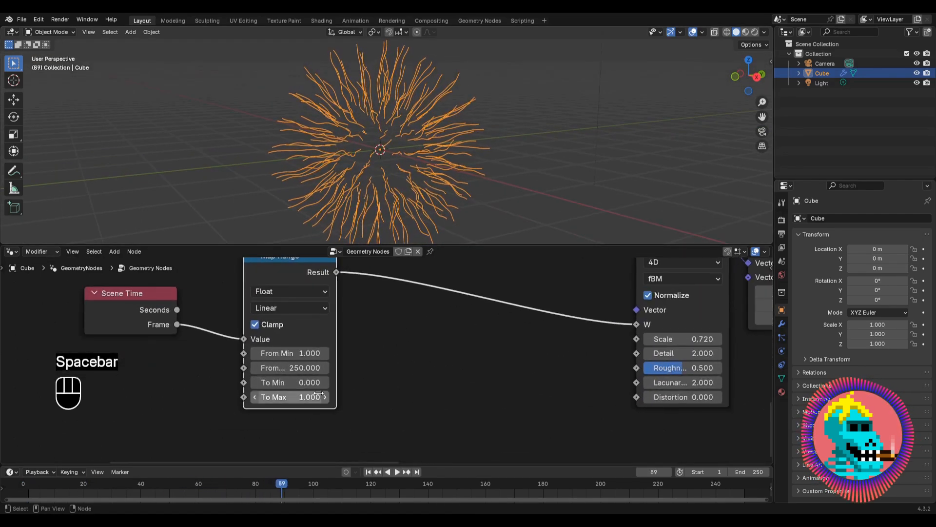
type("3")
key("Return")
Preview the animation with the wider output range, stop it, and return to the first frame
key("space")
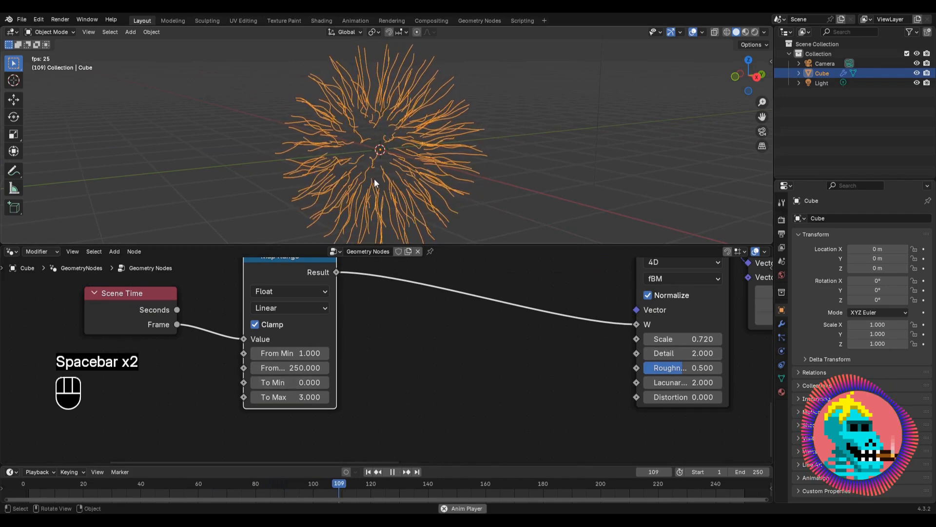
middle_click_drag(373, 179, 359, 161)
key("space")
key("shift+Left")
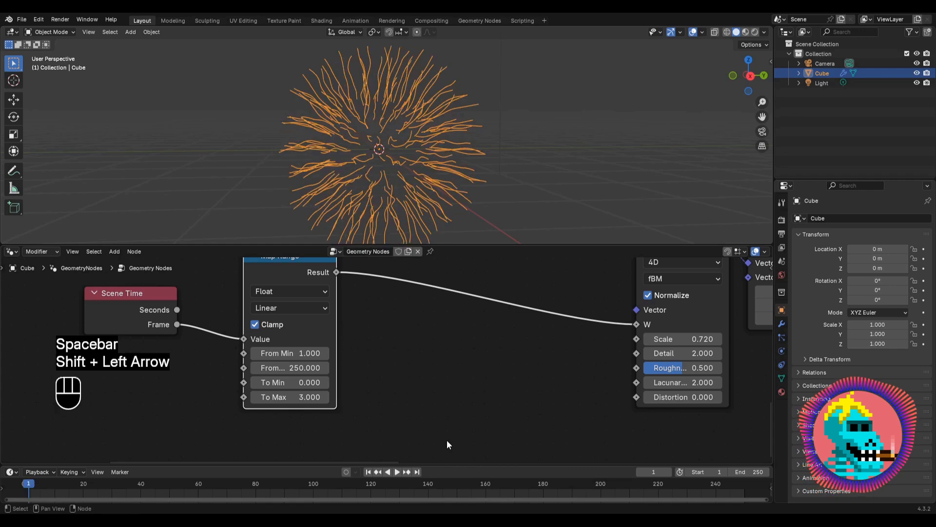
Close up the gap between the Map Range node and the Noise Texture node
scroll(420, 388, "down", 4)
middle_click_drag(435, 293, 366, 361)
scroll(266, 368, "up", 3)
left_click_drag(399, 334, 435, 353)
left_click(476, 331)
scroll(475, 331, "down", 1)
middle_click_drag(475, 331, 299, 380)
Duplicate the vector Add node and insert the copy right after it on the link to the Set Position offset
scroll(379, 368, "up", 6)
middle_click_drag(380, 368, 346, 319)
scroll(346, 323, "down", 2)
scroll(345, 322, "up", 3)
left_click(351, 322)
key("shift+d")
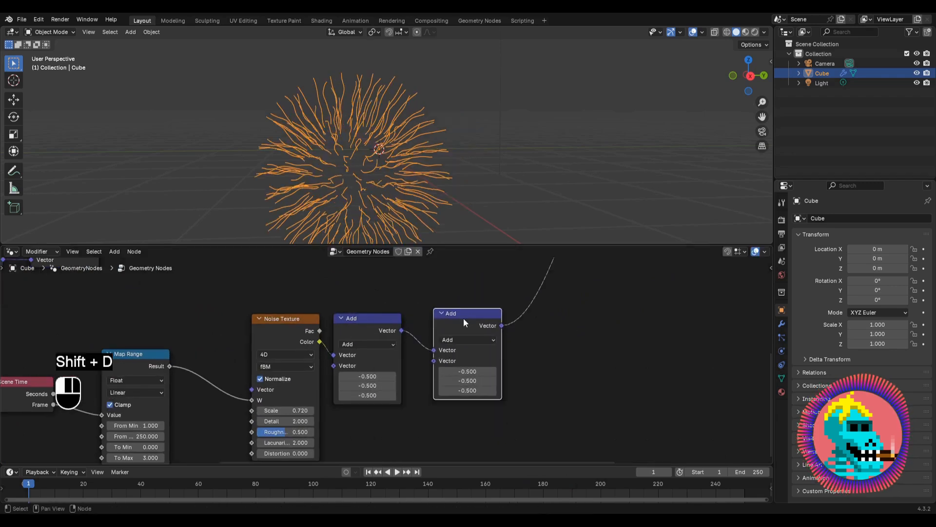
left_click(440, 323)
Switch the duplicated vector math node to Multiply and set its X, Y and Z factors to 1
scroll(441, 347, "up", 2)
middle_click_drag(441, 347, 353, 314)
left_click(354, 311)
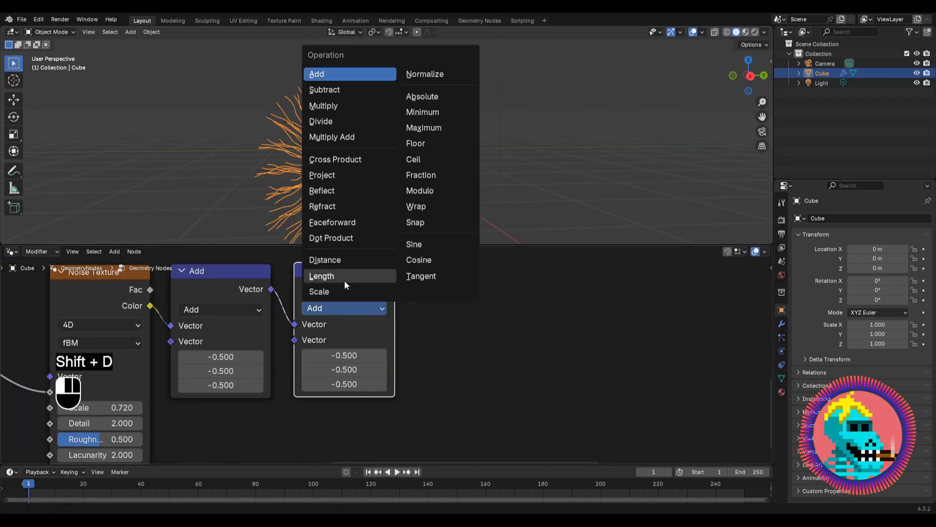
left_click(324, 105)
scroll(320, 318, "down", 1)
middle_click_drag(349, 312, 427, 352)
key("Return")
scroll(362, 365, "down", 1)
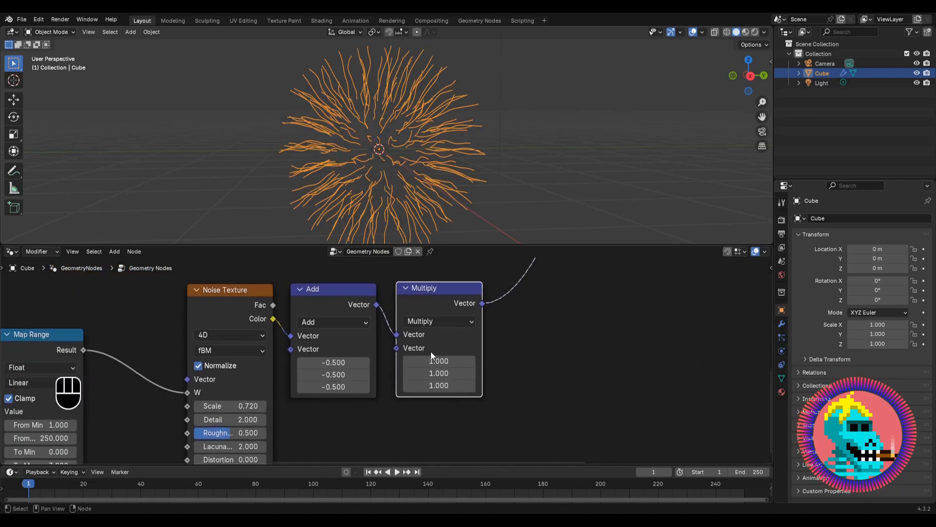
Review the noise node chain and play the animation to examine how the curves move
scroll(432, 351, "down", 2)
scroll(272, 394, "up", 2)
middle_click_drag(272, 394, 362, 368)
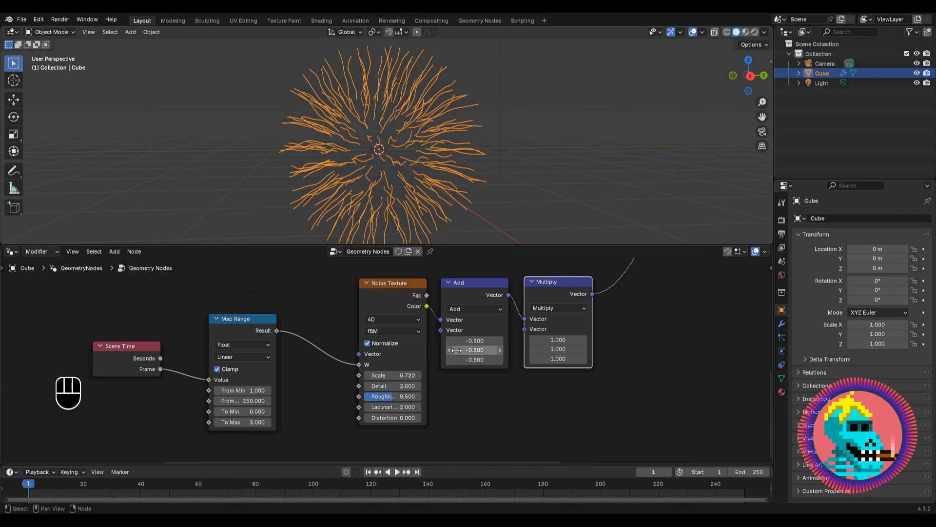
middle_click_drag(456, 350, 313, 368)
scroll(325, 369, "up", 4)
scroll(395, 140, "down", 1)
middle_click_drag(395, 140, 376, 171)
scroll(417, 133, "up", 1)
key("space")
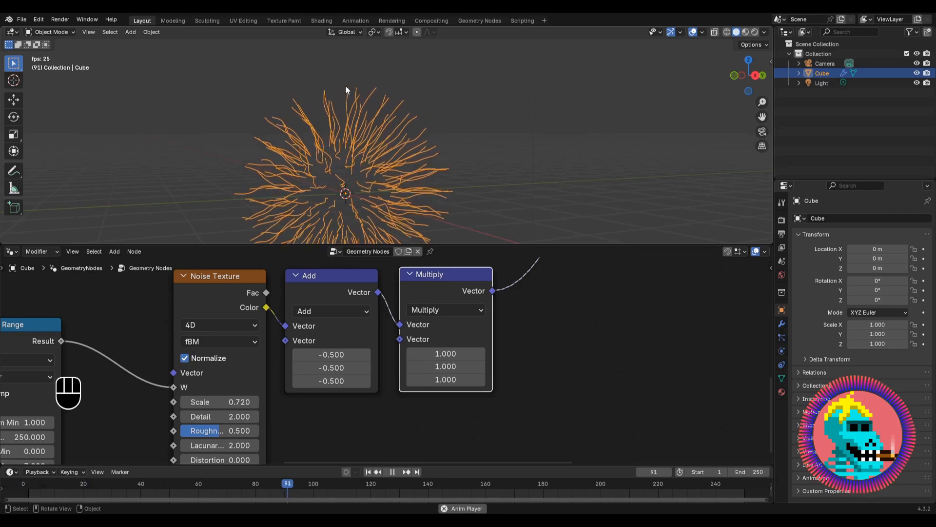
middle_click_drag(448, 375, 407, 328)
Try a Z factor of 5 in the Multiply node, preview it, and restore the factor to 1
scroll(407, 327, "up", 3)
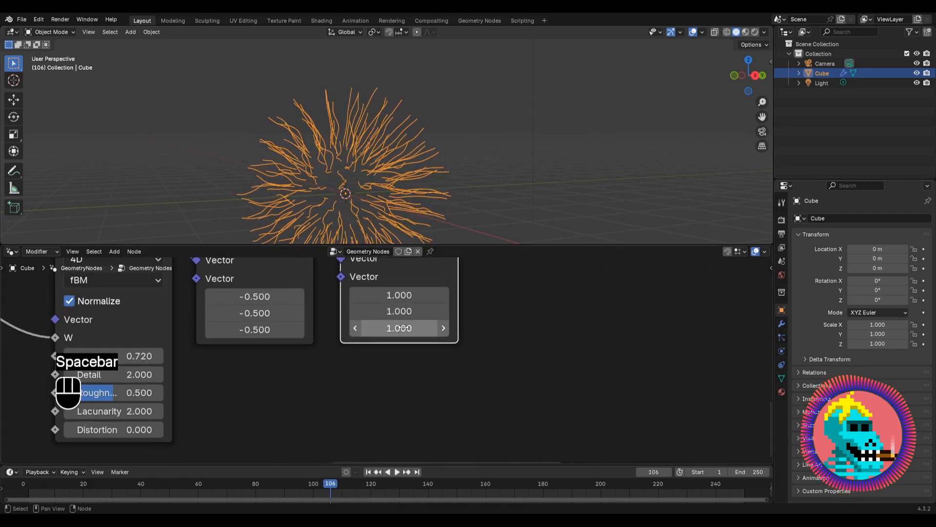
type("5")
key("Return")
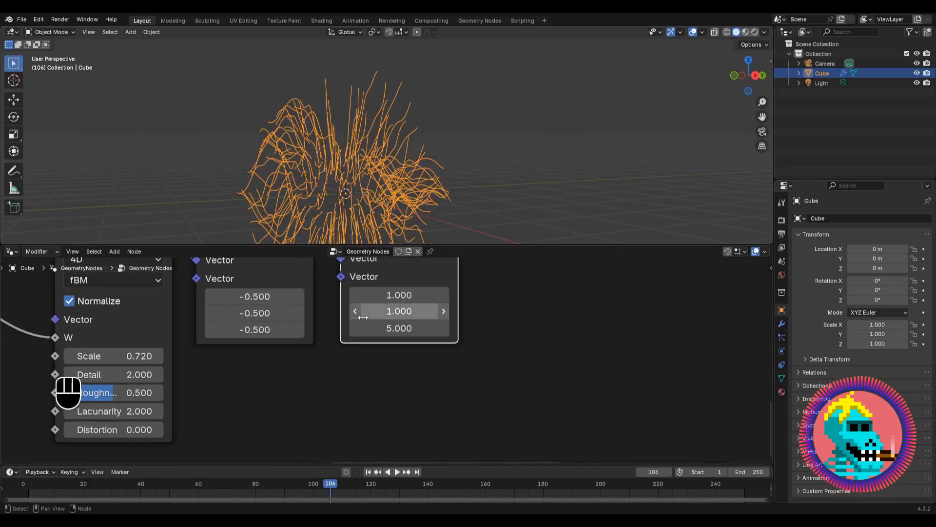
mouse_move(346, 132)
middle_mouse_down("shift")
mouse_move(347, 92)
mouse_move(282, 143)
mouse_move(317, 108)
mouse_move(347, 117)
middle_mouse_up("shift")
scroll(344, 95, "down", 1)
key("space")
key("space")
key("Return")
Set the Multiply node's Z factor to 0, keeping X and Y at 1
scroll(408, 283, "down", 5)
middle_click_drag(404, 273, 376, 329)
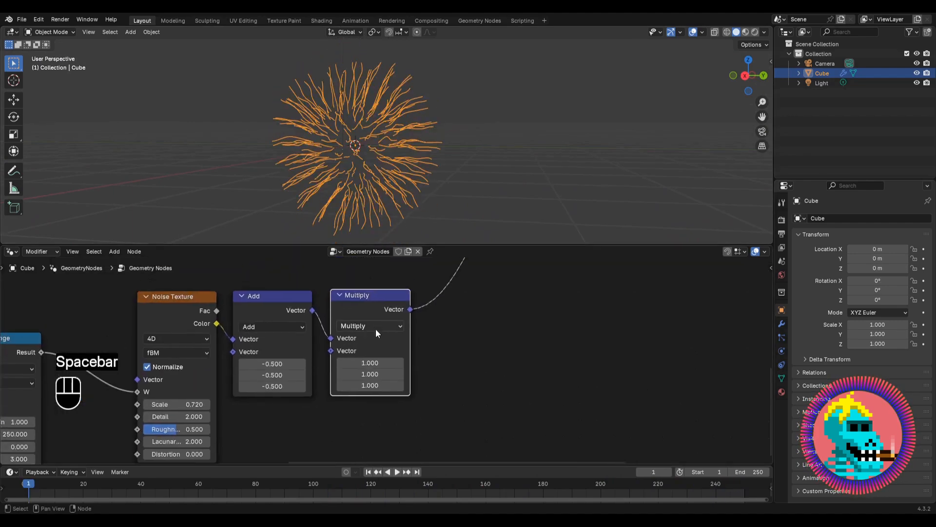
scroll(376, 332, "up", 8)
middle_click_drag(347, 170, 402, 116)
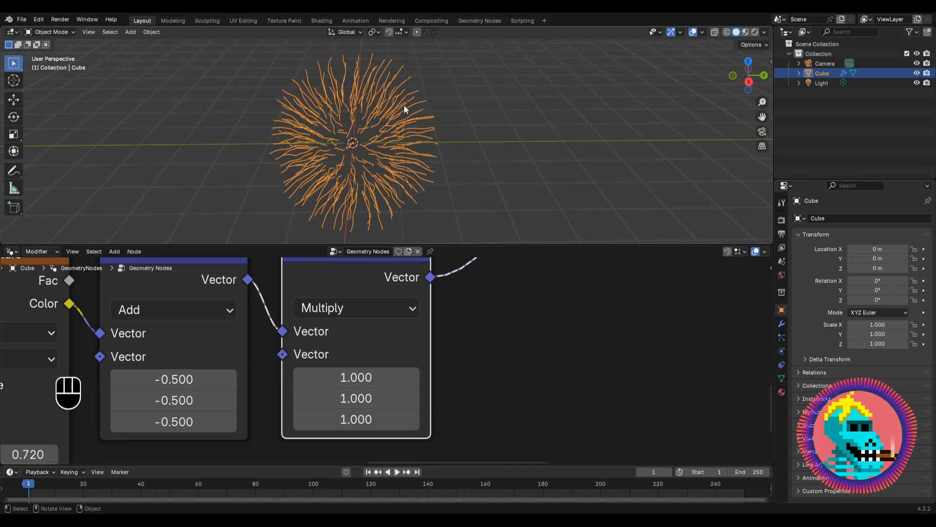
middle_click_drag(363, 367, 365, 355)
scroll(366, 355, "up", 1)
left_click_drag(362, 364, 361, 388)
key("Escape")
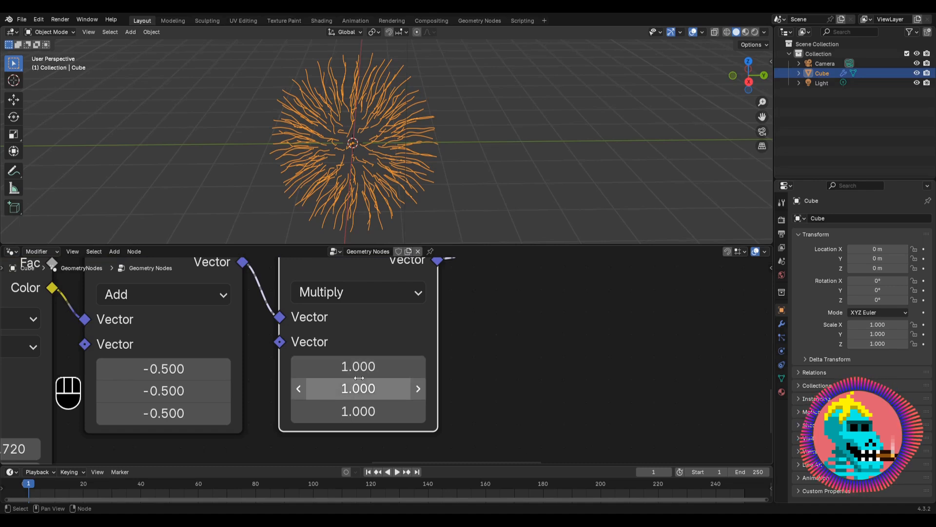
left_click(361, 413)
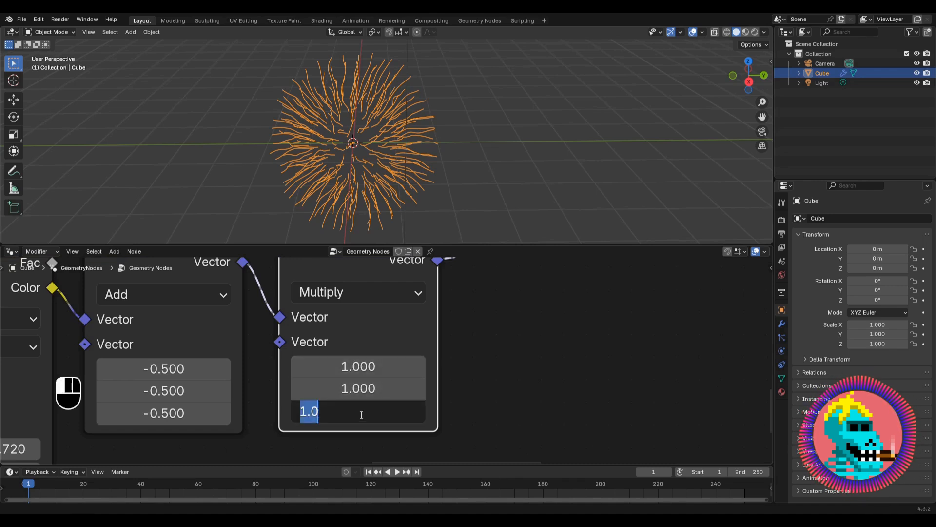
type("0")
key("Return")
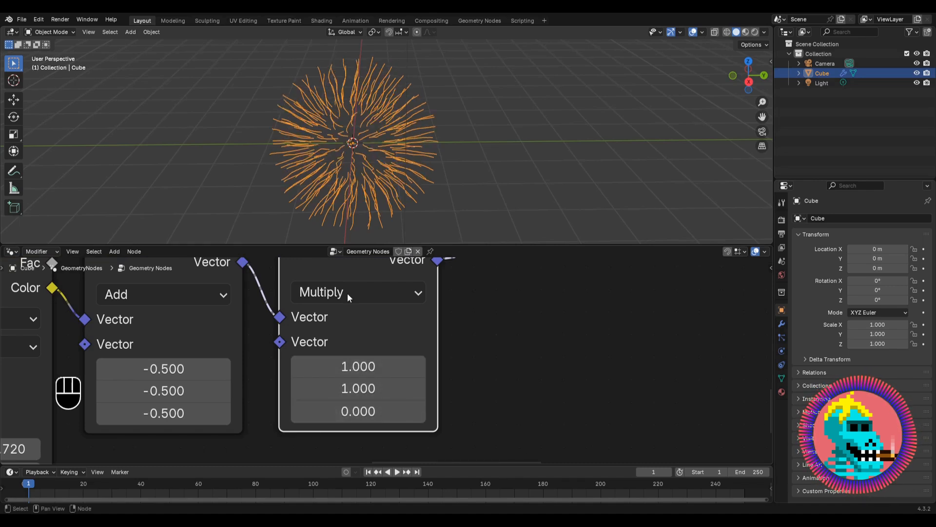
Play the animation from different viewing angles to inspect the curves without vertical displacement, and stop it
key("space")
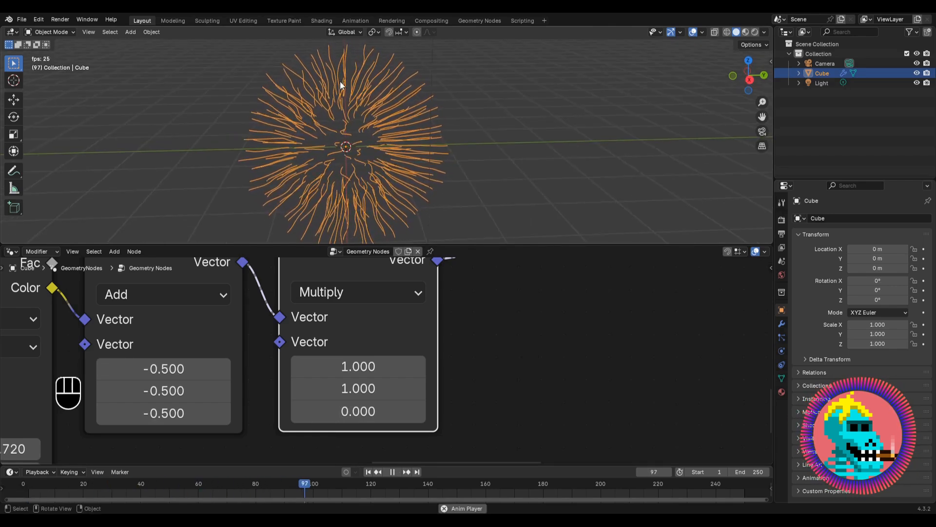
key("shift+Left")
scroll(340, 317, "down", 6)
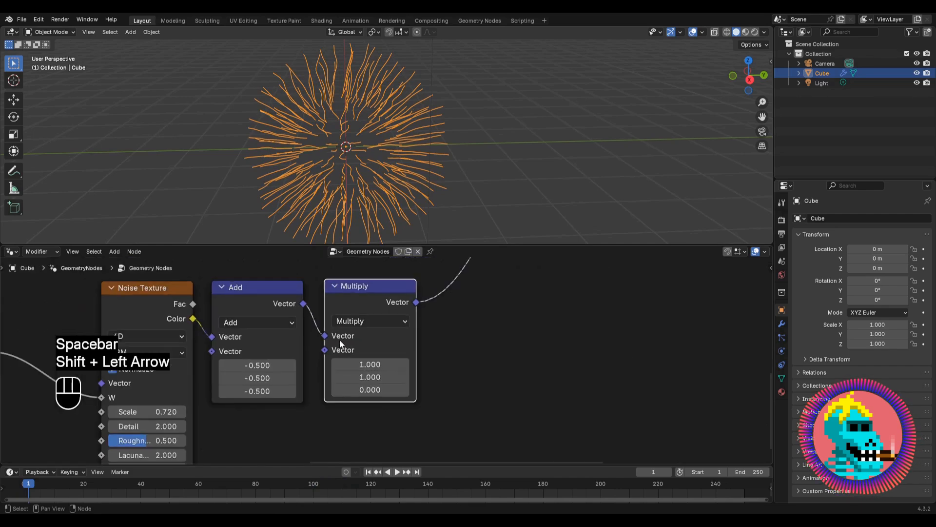
middle_click_drag(363, 156, 388, 139)
key("space")
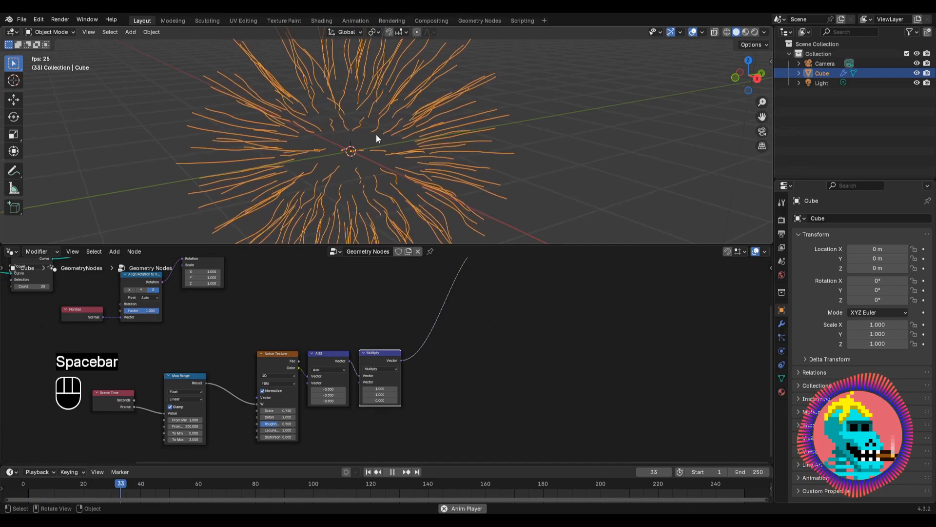
key("space")
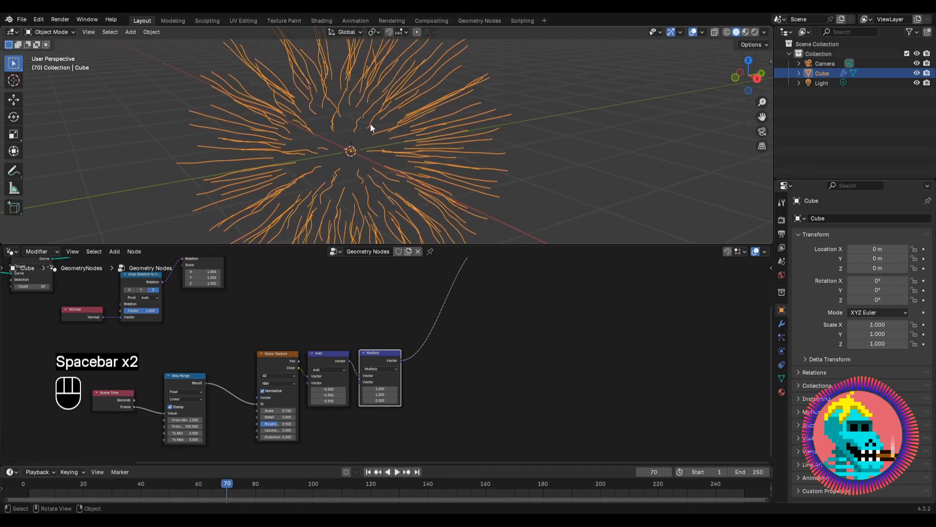
mouse_move(371, 127)
middle_mouse_down("shift")
mouse_move(393, 126)
mouse_move(382, 149)
mouse_move(347, 155)
mouse_move(371, 154)
mouse_move(380, 143)
middle_mouse_up("shift")
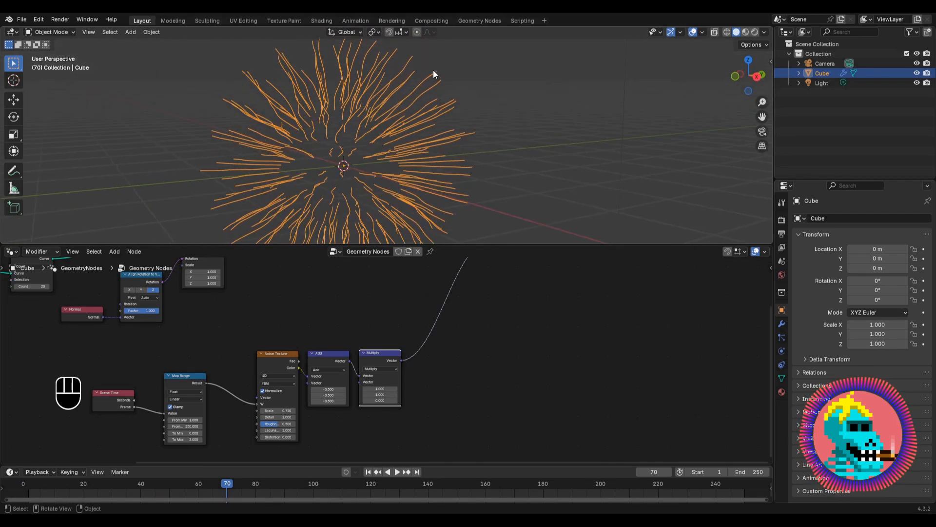
Duplicate the Multiply node and insert the copy between it and the Set Position node's Offset input
scroll(383, 351, "down", 2)
middle_click_drag(390, 285, 360, 358)
scroll(363, 355, "down", 5)
scroll(403, 318, "up", 4)
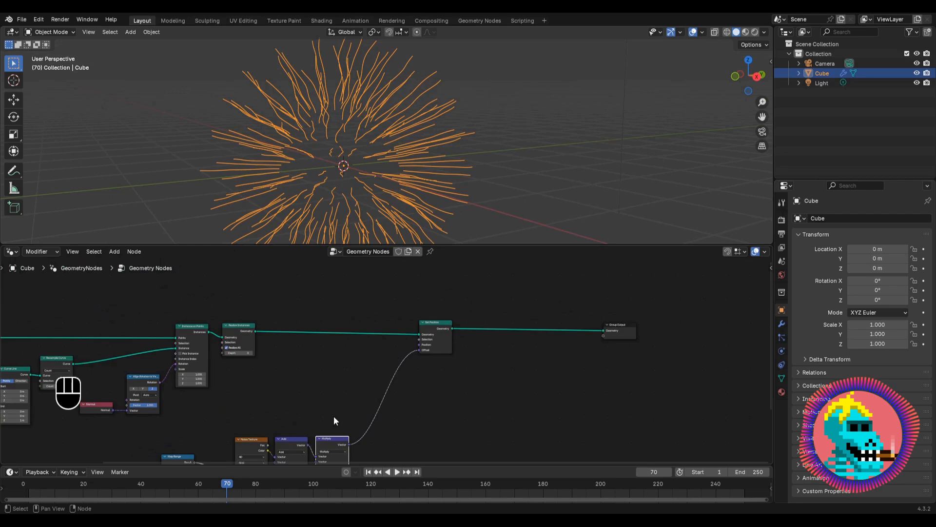
middle_click_drag(330, 448, 324, 372)
scroll(324, 372, "up", 7)
key("shift+d")
left_click(405, 331)
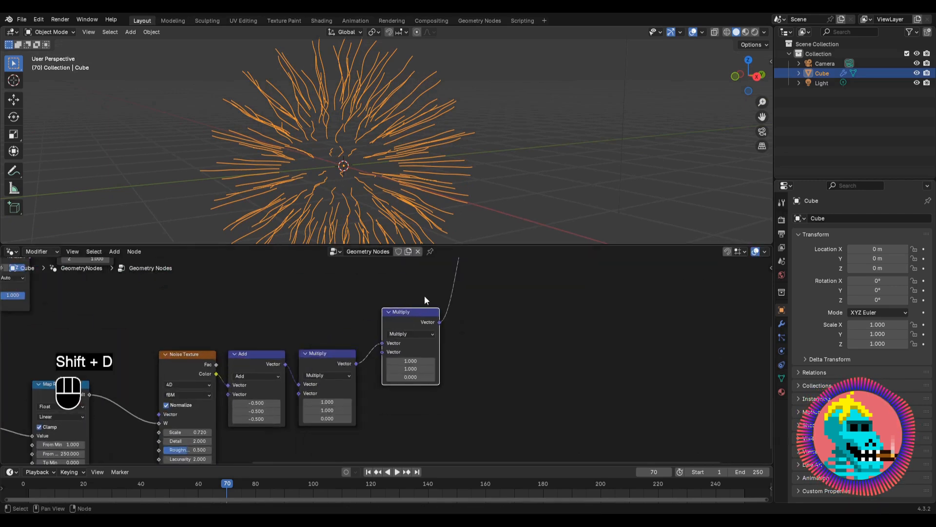
Change the duplicated Multiply node's operation to Scale and reposition it below the Set Position node
scroll(387, 350, "up", 2)
left_click(382, 370)
left_click(374, 358)
scroll(375, 358, "down", 1)
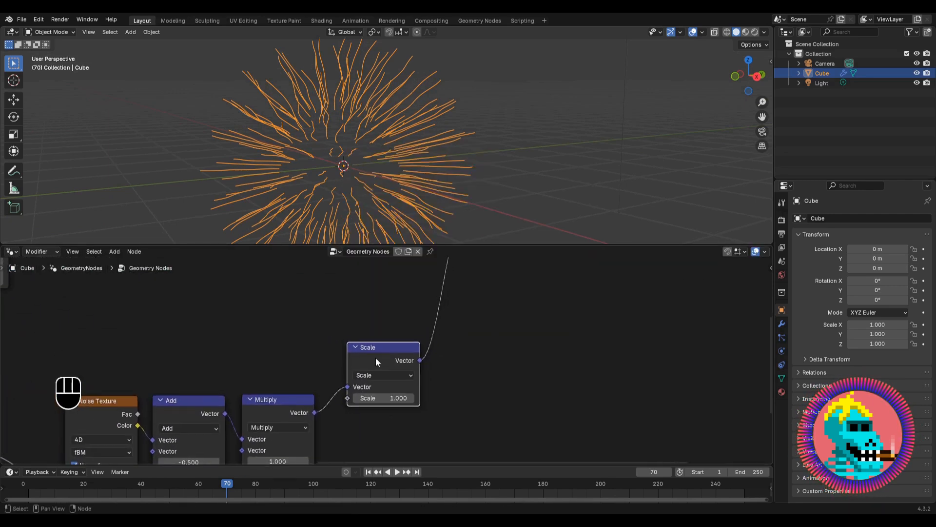
left_click_drag(376, 358, 374, 332)
scroll(374, 332, "down", 3)
middle_click_drag(299, 316, 372, 360)
left_click_drag(452, 376, 443, 355)
Add a Spline Parameter node and connect its Factor output to the Scale node's Scale input
left_click(381, 312)
key("shift+a")
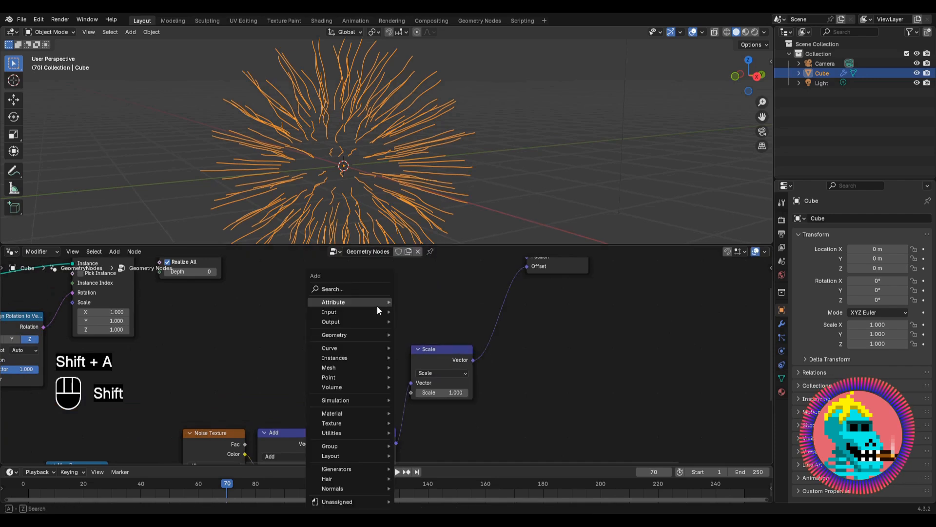
type("s")
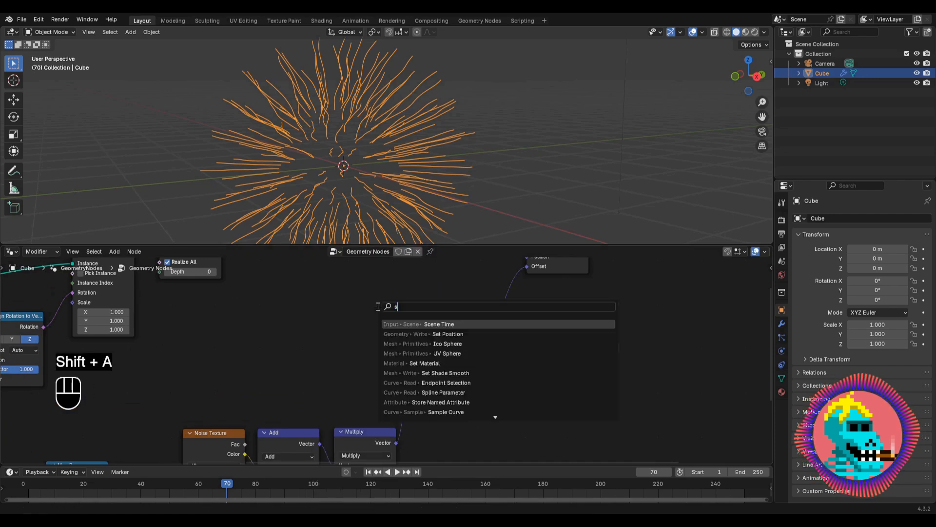
type("pline pa")
key("Return")
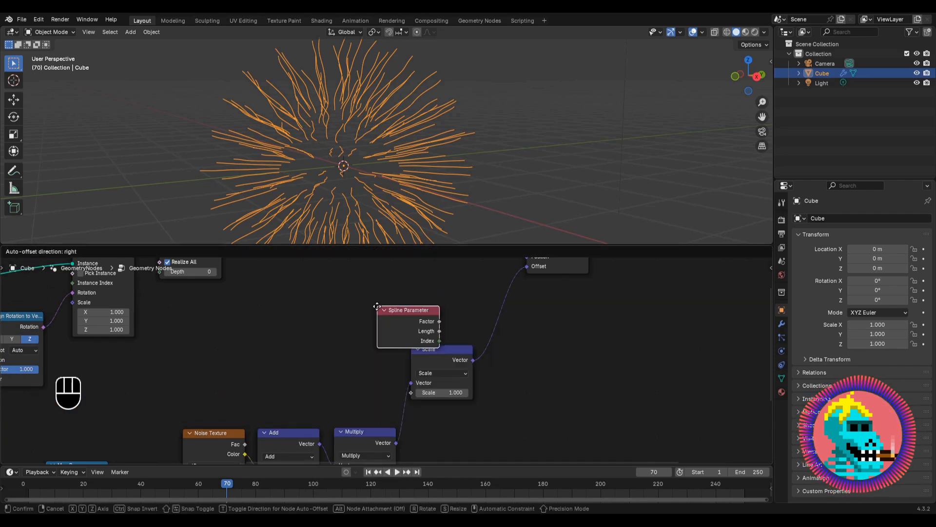
left_click(326, 341)
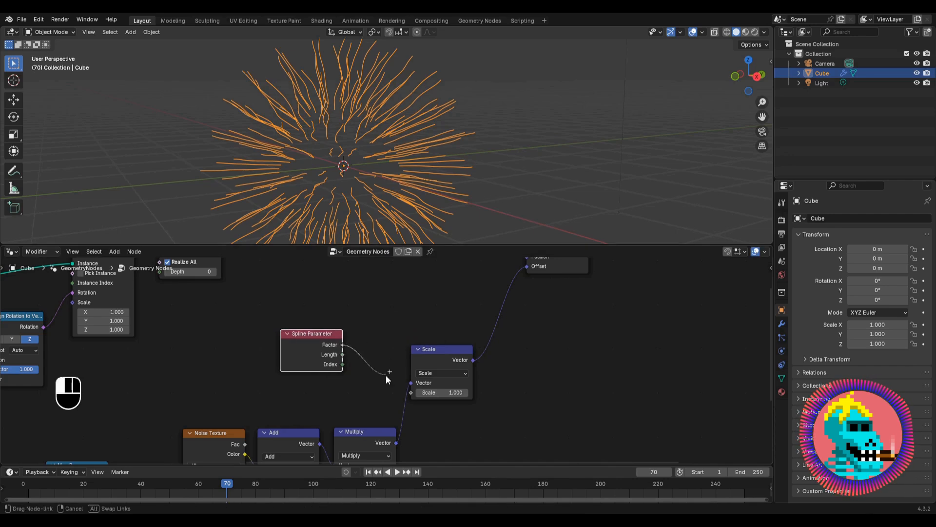
left_click_drag(408, 393, 408, 394)
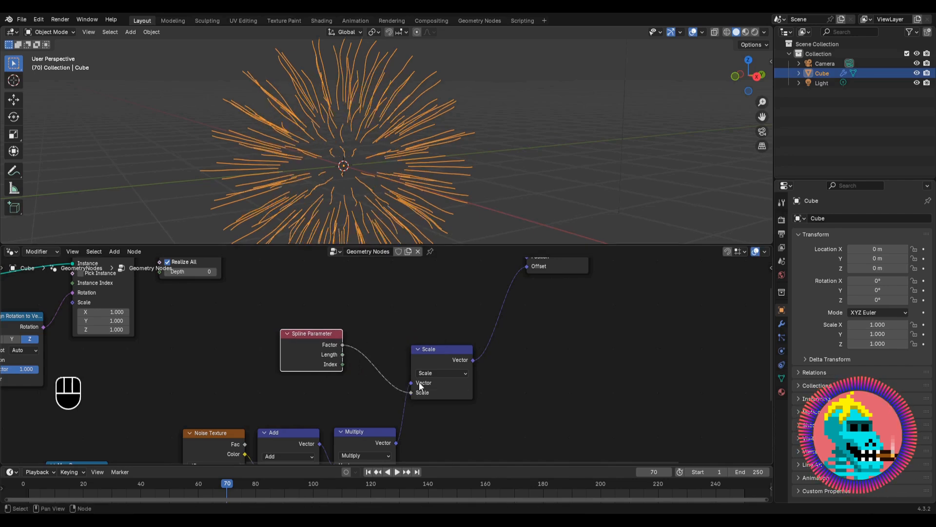
Orbit the view and play the animation to check the displacement along each curve, and stop it
scroll(268, 344, "down", 2)
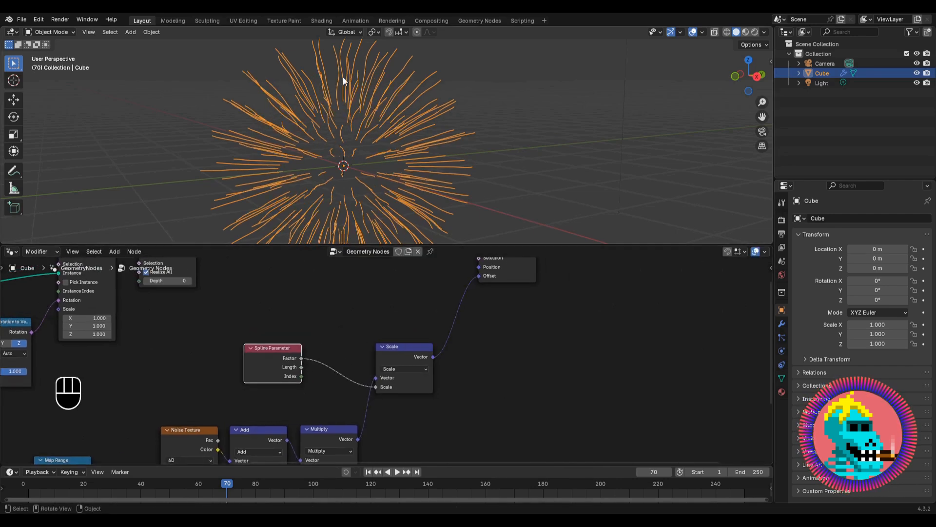
middle_click_drag(343, 77, 413, 201)
key("space")
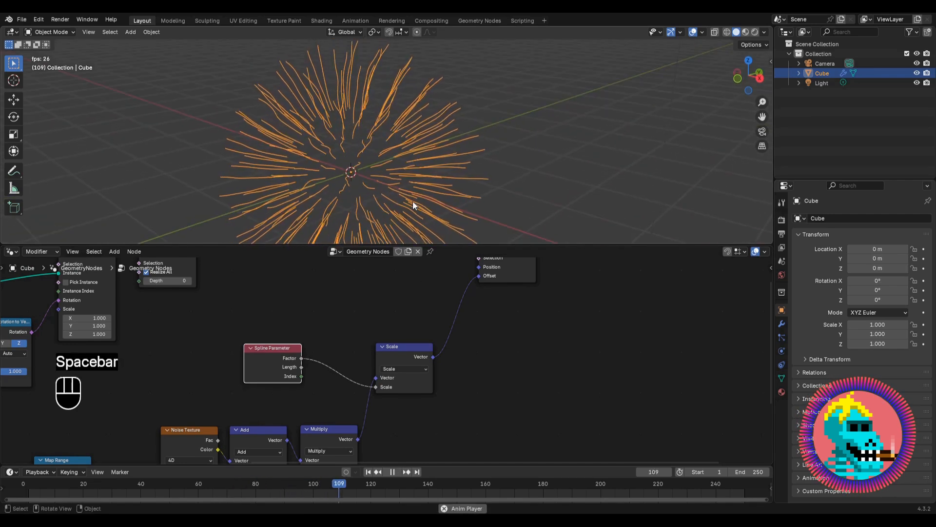
key("space")
Move the Set Position node farther along the chain and insert a duplicate of the Scale node before its Offset input
scroll(408, 294, "down", 1)
middle_click_drag(407, 296, 273, 352)
left_click_drag(370, 307, 508, 300)
scroll(221, 422, "up", 2)
middle_click_drag(224, 414, 331, 380)
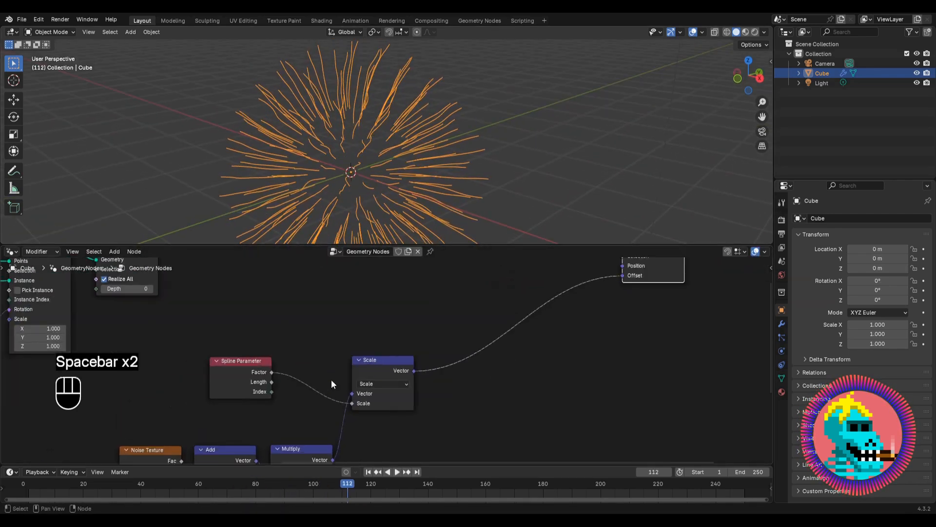
scroll(380, 359, "up", 1)
key("shift+d")
left_click(472, 358)
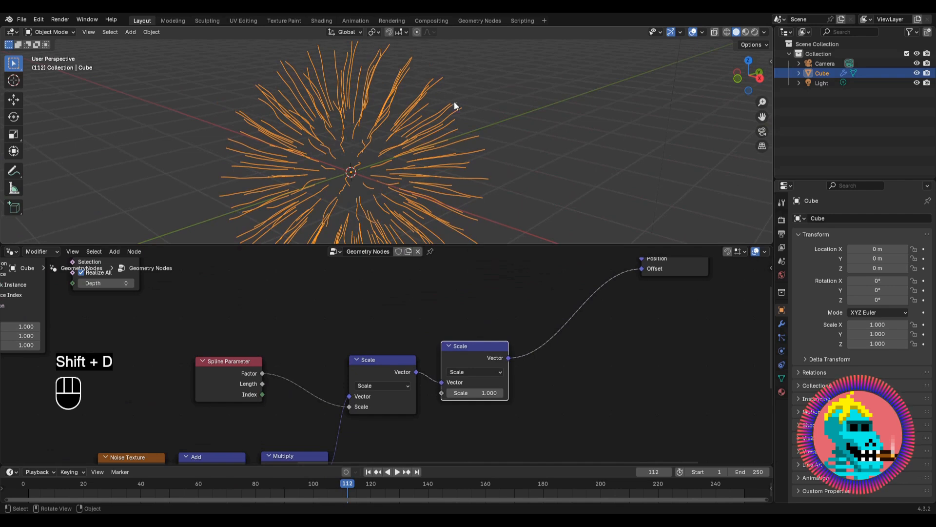
middle_click_drag(468, 391, 367, 362)
scroll(367, 363, "up", 4)
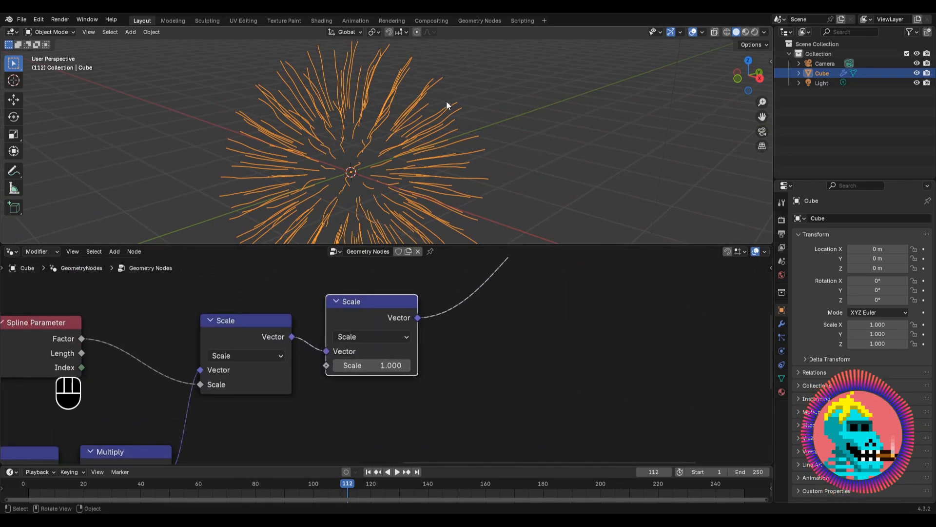
Set the second Scale node's Scale to 2 and play the animation to check the stronger displacement
left_click_drag(346, 343, 350, 358)
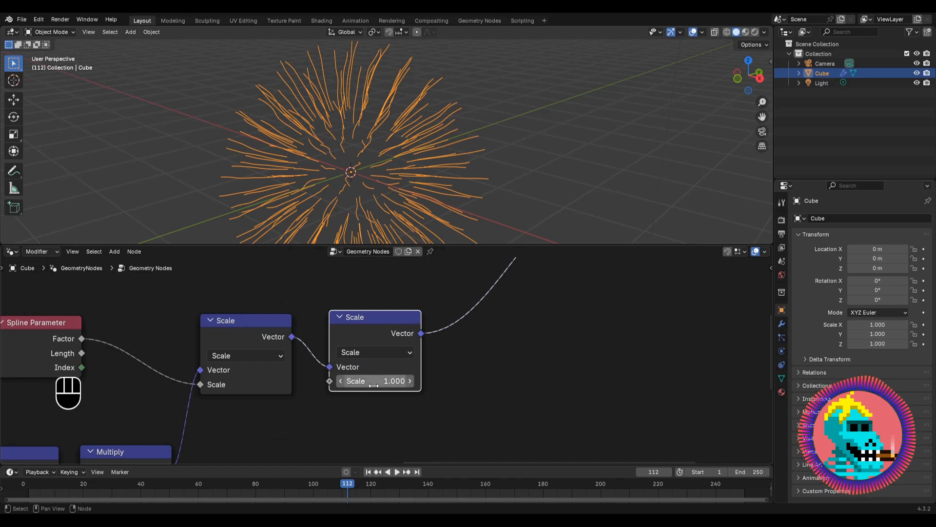
mouse_move(373, 386)
left_mouse_down()
mouse_move(422, 386)
mouse_move(358, 385)
mouse_move(417, 385)
mouse_move(374, 384)
left_mouse_up()
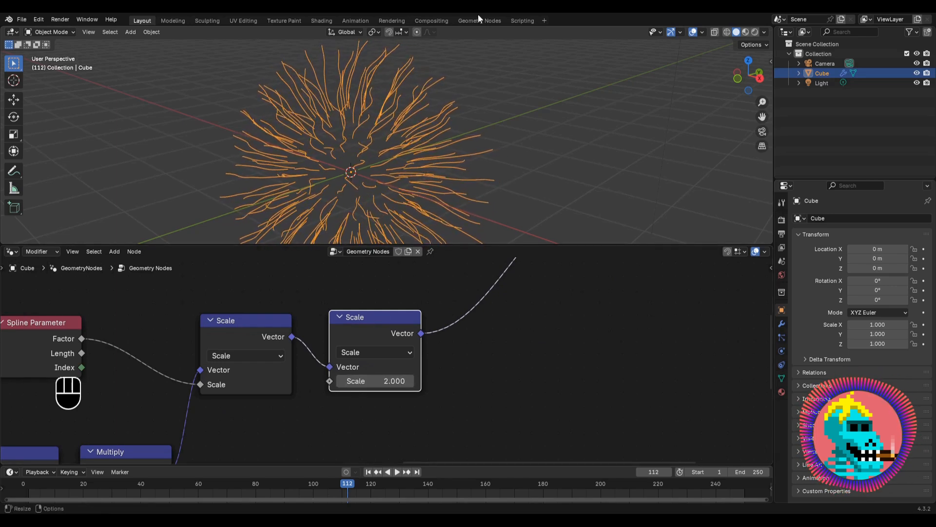
key("space")
middle_click_drag(430, 124, 400, 148)
key("space")
Move the Group Output node farther along the chain and insert a Curve to Mesh node between Set Position and Group Output
scroll(470, 291, "down", 4)
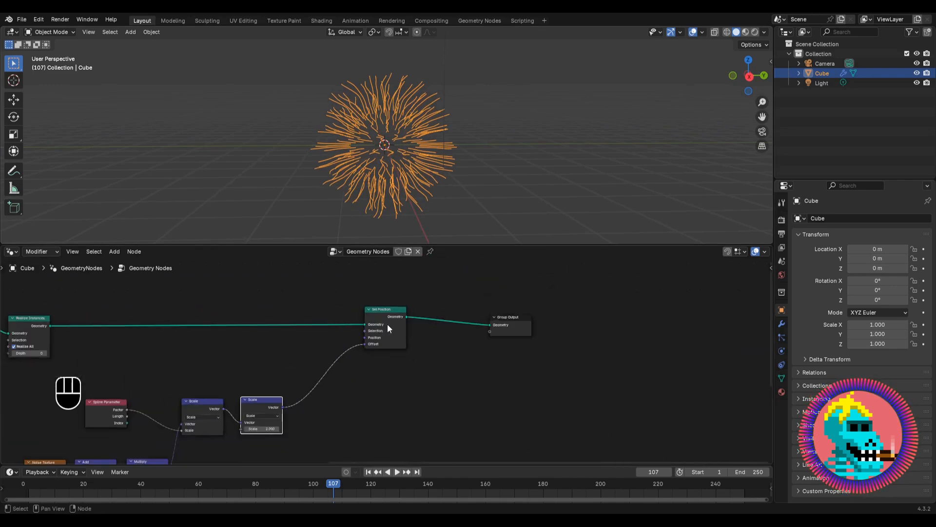
middle_click_drag(389, 325, 295, 345)
left_click_drag(408, 343, 629, 336)
left_click(494, 299)
key("shift+a")
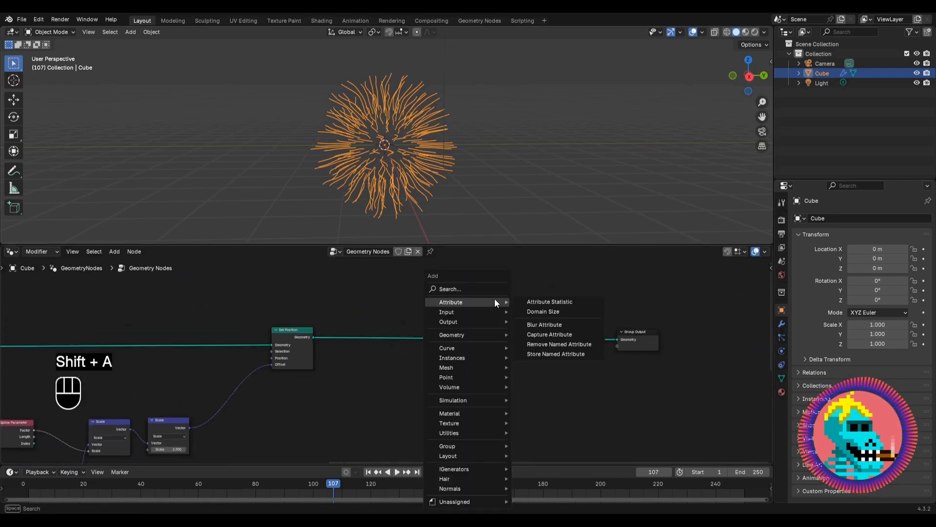
type("se")
key("BackSpace")
key("BackSpace")
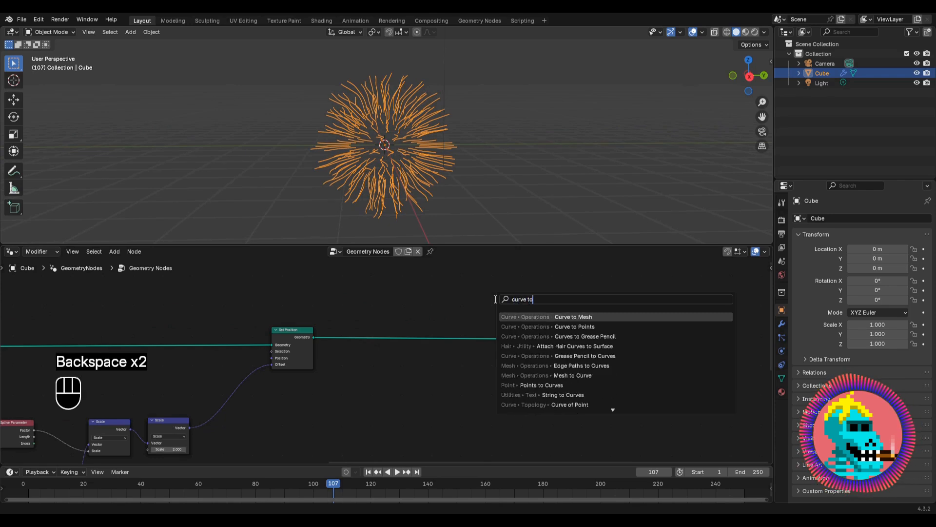
type("curve to")
key("Return")
left_click(417, 335)
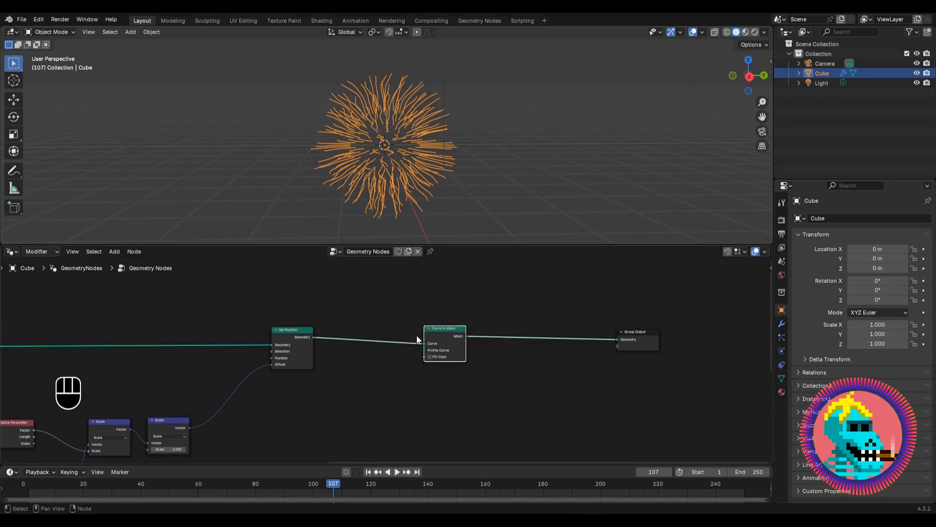
scroll(416, 335, "up", 3)
key("shift+a")
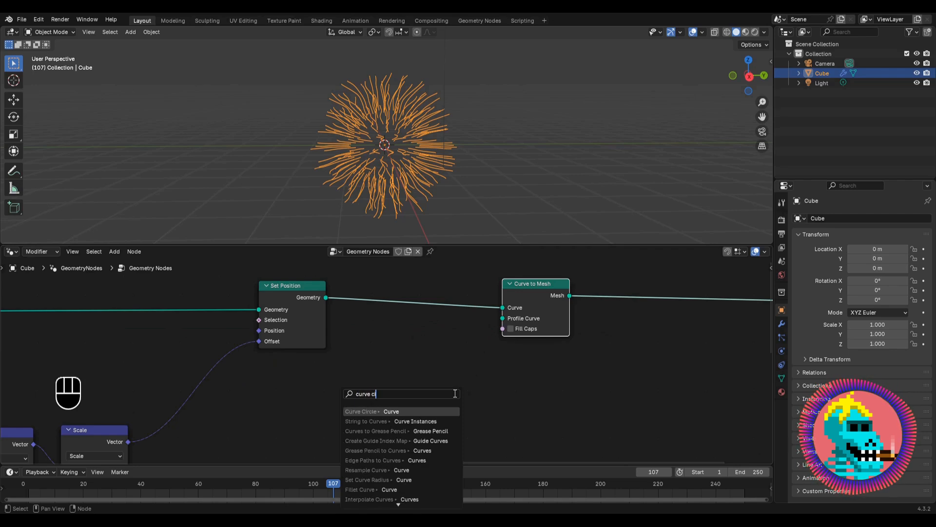
type("curve ci")
key("Return")
key("ctrl+x")
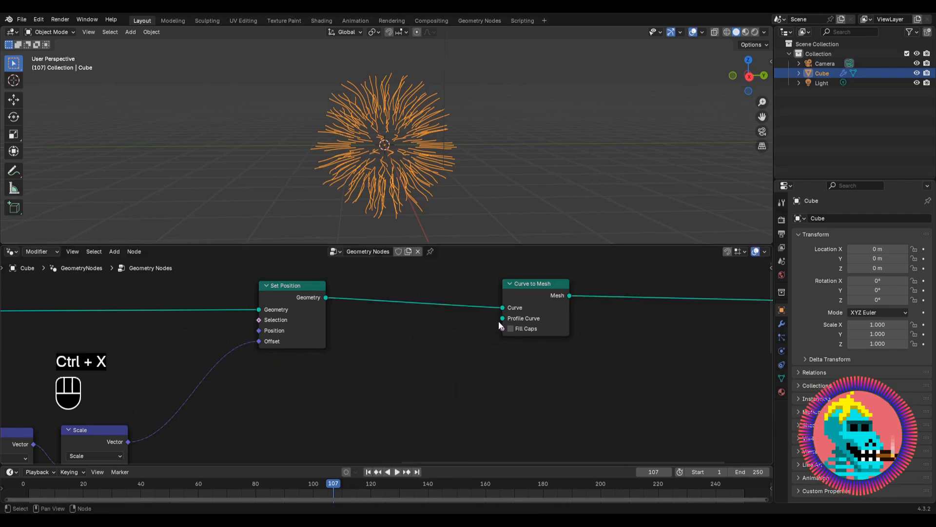
Add a Curve Circle node, connect its Curve output to Curve to Mesh's Profile Curve input, and place it below the main chain
key("shift+a")
type("curve circ")
key("Return")
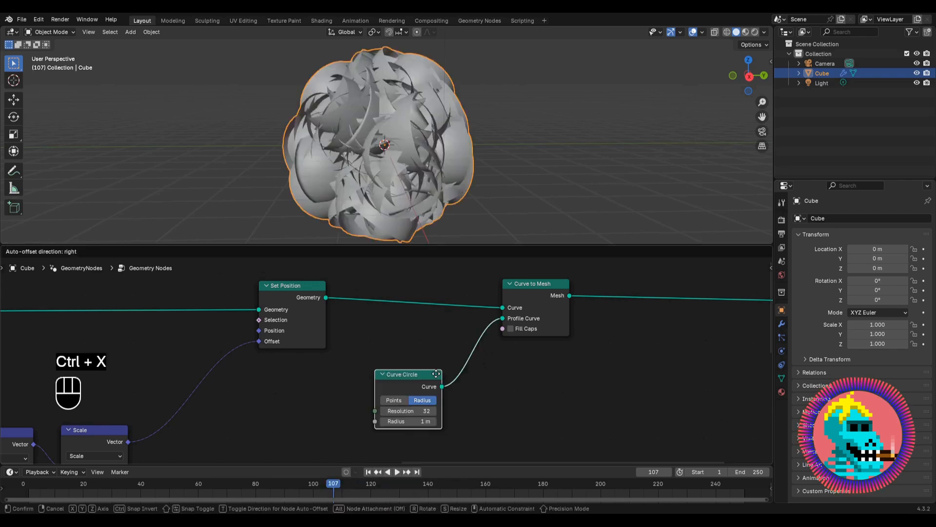
left_click(461, 336)
Set the Curve Circle's resolution to 12 and its radius to 0.05 m
scroll(409, 347, "up", 1)
middle_click_drag(434, 361, 391, 368)
scroll(391, 368, "up", 7)
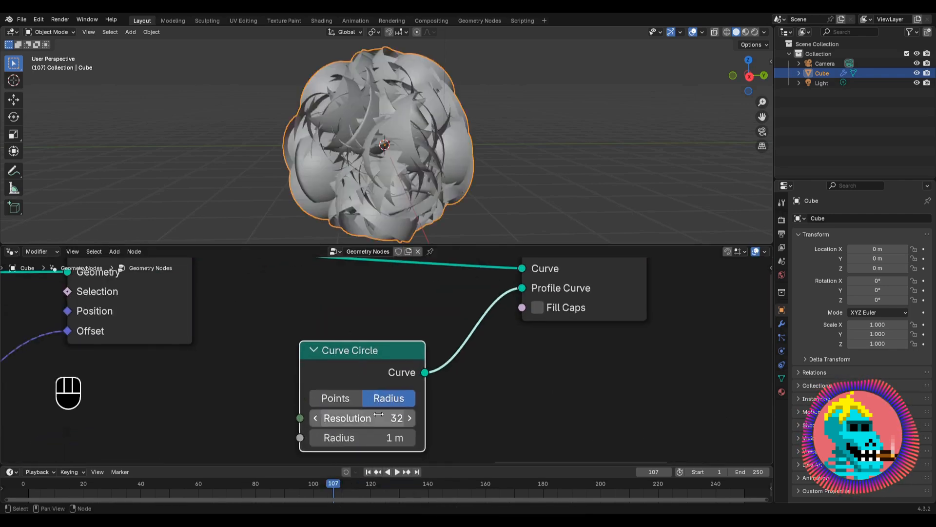
left_click(376, 416)
type("12")
key("Return")
key("KP_Decimal")
left_click(405, 394)
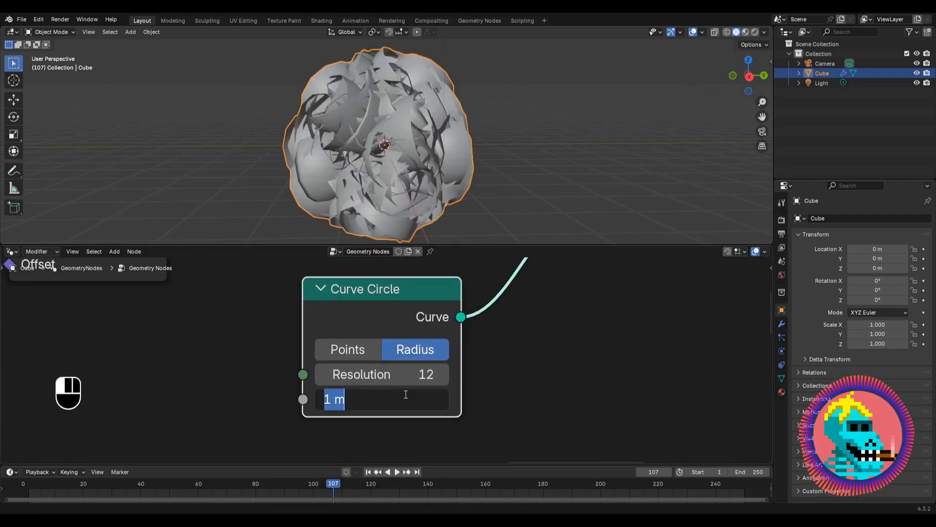
key("Return")
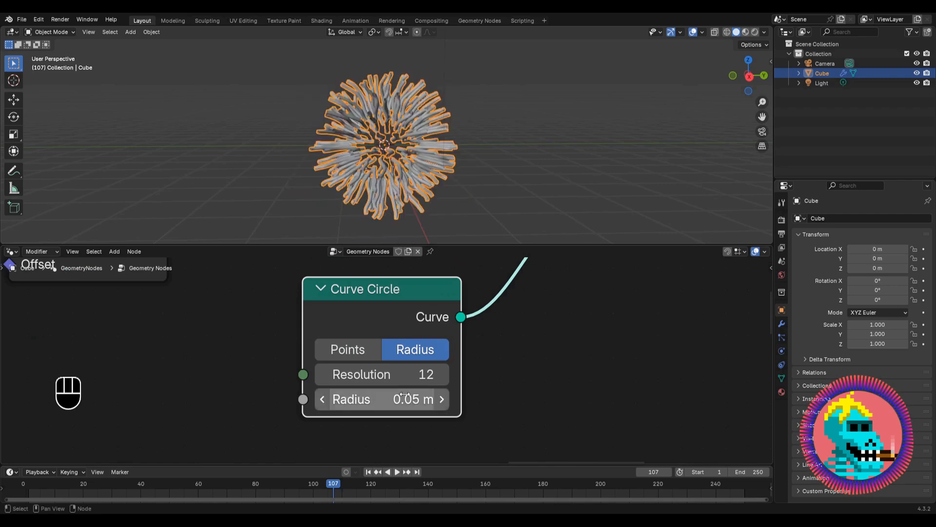
Enable Fill Caps on the Curve to Mesh node so the tube ends are closed
scroll(405, 107, "up", 3)
middle_click_drag(405, 107, 419, 159)
middle_click_drag(480, 333, 307, 453)
left_click(431, 356)
scroll(391, 113, "up", 1)
middle_click_drag(392, 112, 376, 78)
Hide the viewport overlays and play the animation to check the tubes from several angles
key("space")
scroll(404, 122, "down", 4)
middle_click_drag(400, 162, 508, 142)
scroll(435, 104, "down", 1)
left_click(692, 32)
key("space")
scroll(508, 143, "up", 3)
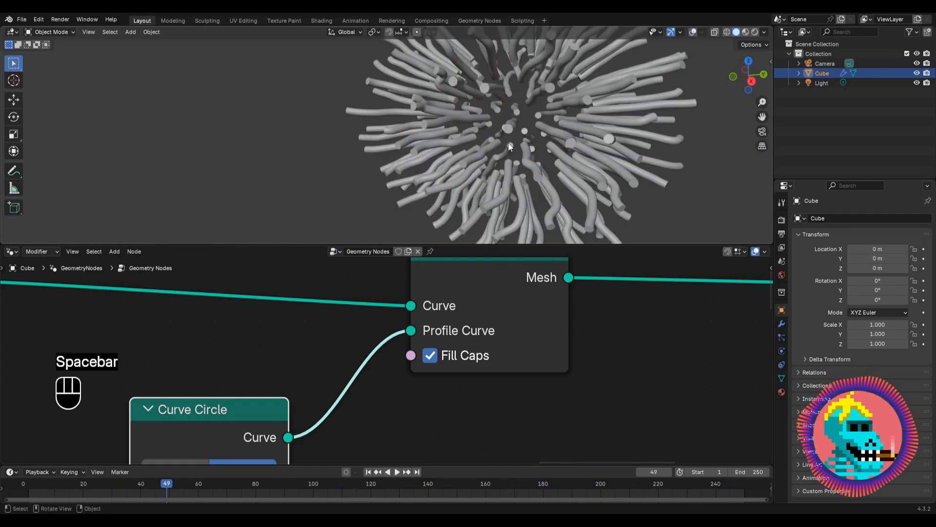
scroll(531, 146, "down", 3)
middle_click_drag(520, 111, 449, 133)
scroll(452, 103, "up", 2)
scroll(472, 85, "down", 5)
Move the Ico Sphere node farther from the Instance on Points node to make room for another node
scroll(302, 310, "down", 8)
middle_click_drag(187, 360, 470, 320)
scroll(388, 359, "down", 2)
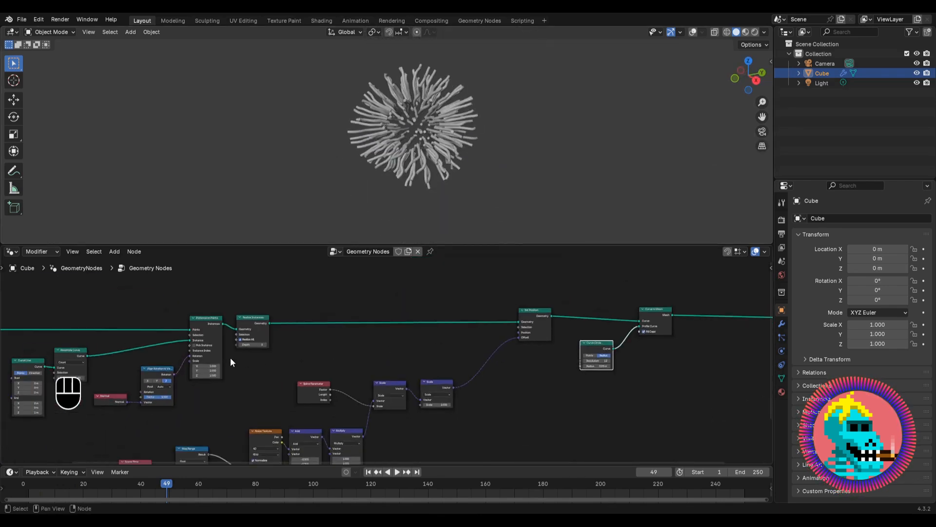
middle_click_drag(400, 348, 536, 364)
scroll(273, 363, "down", 3)
middle_click_drag(214, 363, 296, 363)
middle_click_drag(208, 351, 458, 397)
scroll(476, 395, "up", 8)
middle_click_drag(580, 450, 326, 350)
left_click_drag(334, 355, 222, 355)
left_click(337, 332)
Insert a Distribute Points on Faces node between the Ico Sphere and Instance on Points, and arrange it beside the Ico Sphere
scroll(389, 326, "down", 5)
middle_click_drag(389, 325, 315, 320)
key("shift+a")
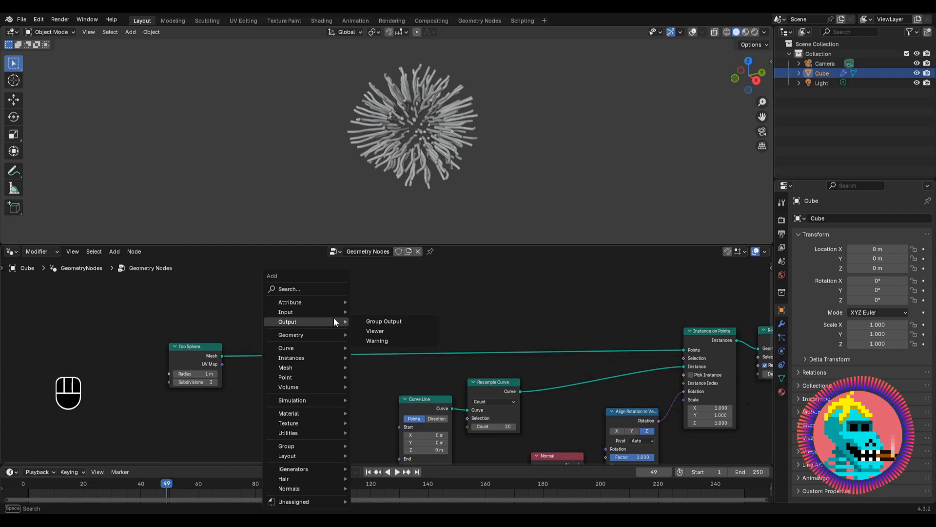
type("m")
key("BackSpace")
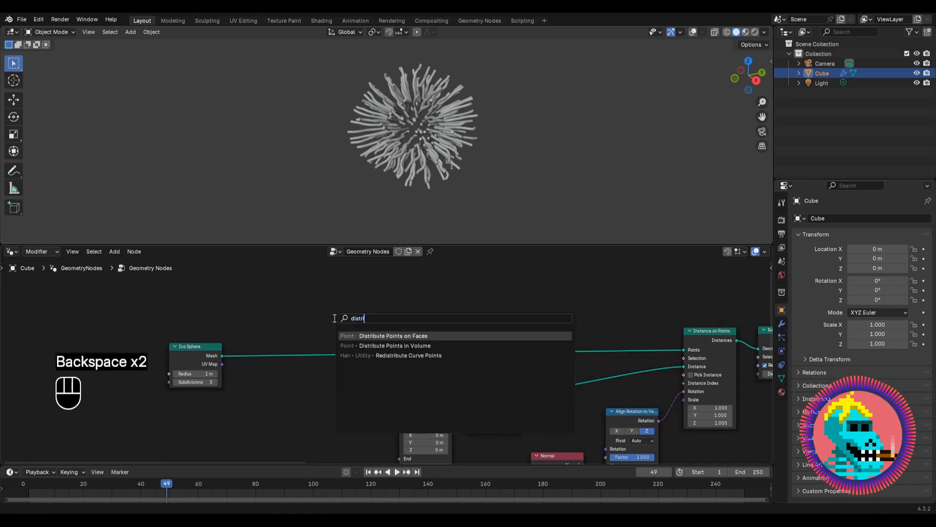
key("Return")
left_click_drag(274, 327, 274, 320)
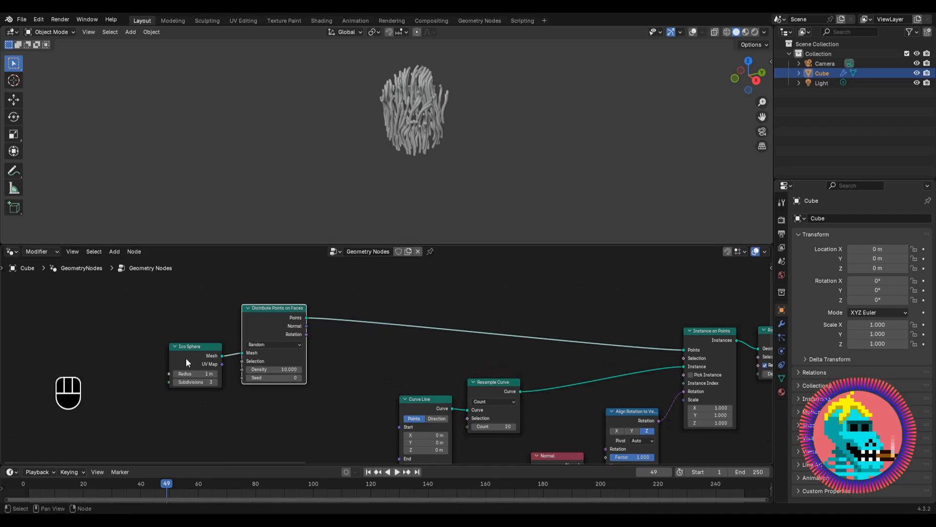
left_click_drag(185, 358, 176, 327)
left_click_drag(262, 332, 271, 325)
Preview the Distribute Points on Faces output and the Ico Sphere mesh in turn through a Viewer node
middle_click_drag(270, 326, 307, 332)
scroll(309, 334, "up", 7)
left_click(335, 305, "ctrl+shift")
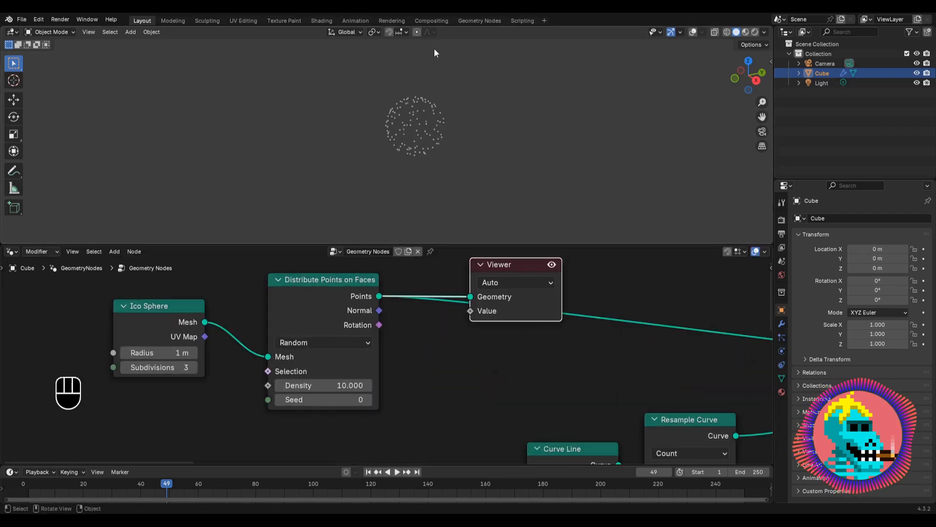
middle_click_drag(434, 48, 404, 124)
left_click(160, 320, "ctrl+shift")
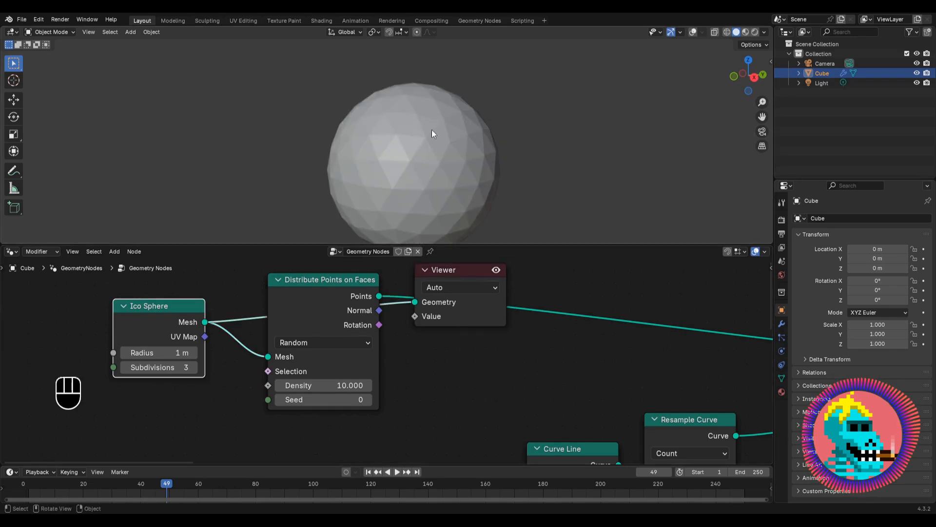
left_click(337, 296, "ctrl+shift")
middle_click_drag(428, 133, 432, 133)
Set the density of the Distribute Points on Faces node to 50
middle_click_drag(338, 328, 311, 310)
double_click(298, 367)
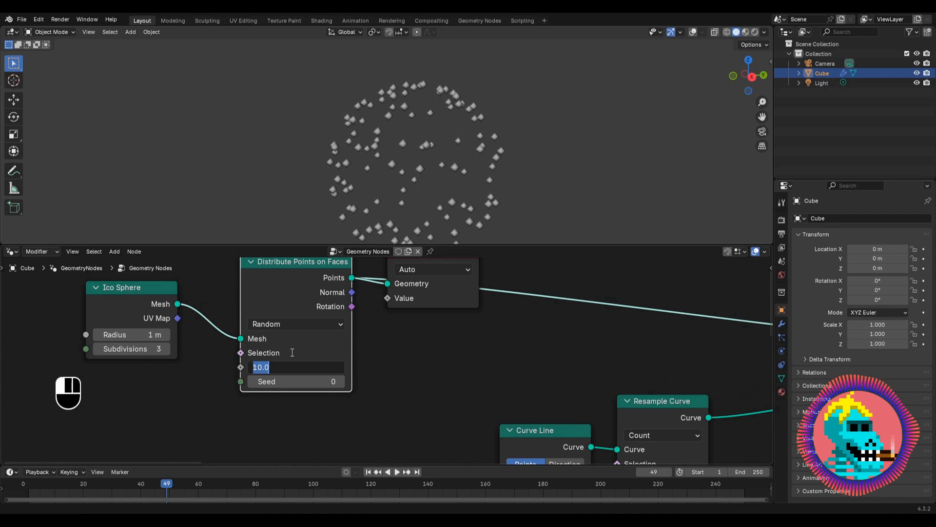
type("50")
key("Return")
Delete the Viewer node to display the full node tree's result again
scroll(312, 349, "down", 2)
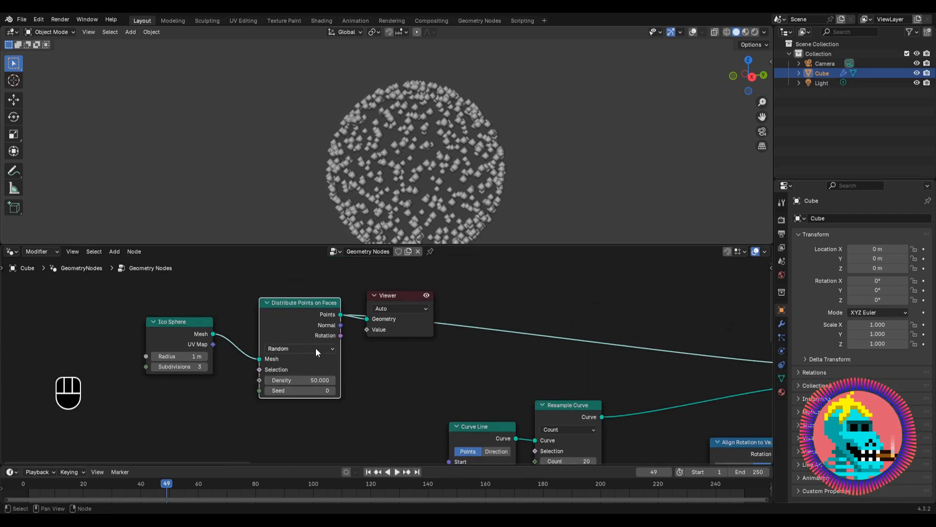
scroll(332, 323, "down", 2)
left_click(348, 329)
key("ctrl+x")
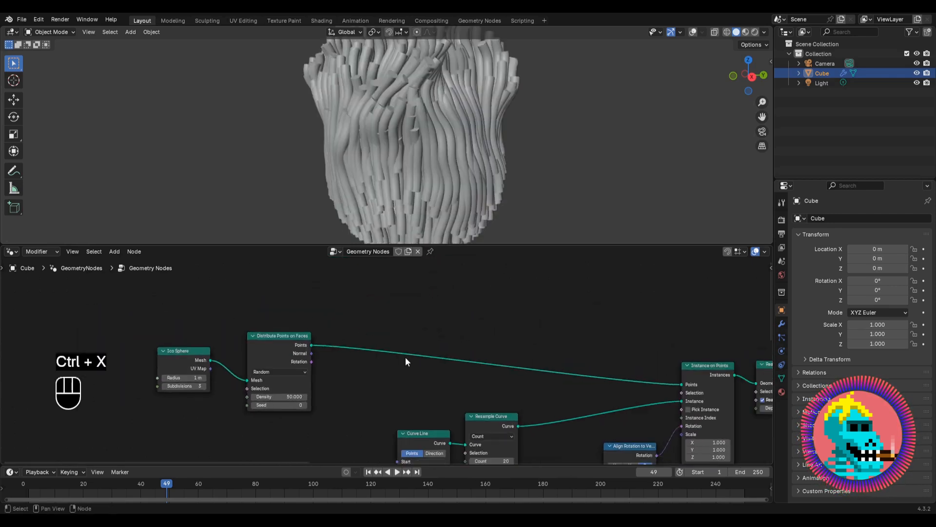
Examine the direction of the tubes and the nodes that control the rotation of the instances
middle_click_drag(405, 361, 294, 365)
mouse_move(388, 153)
middle_mouse_down()
mouse_move(292, 172)
mouse_move(321, 217)
mouse_move(378, 194)
mouse_move(379, 159)
middle_mouse_up()
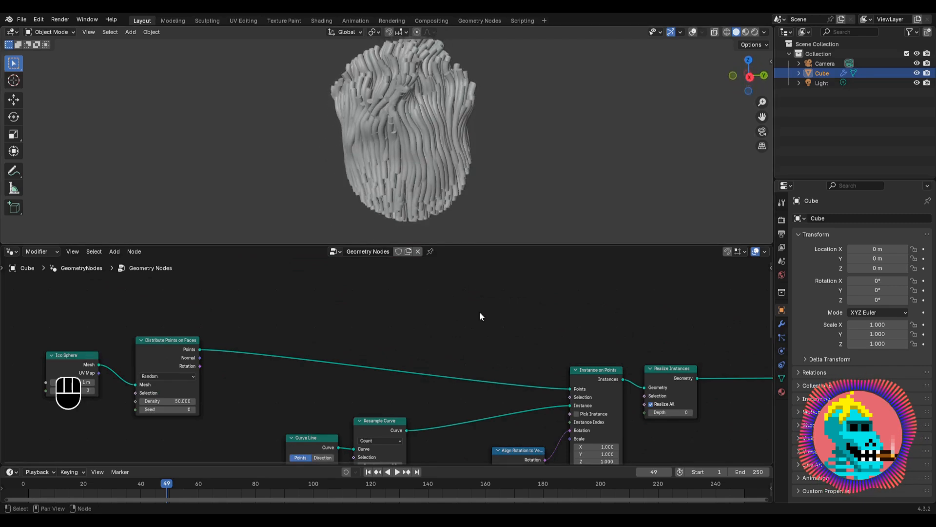
middle_click_drag(483, 376, 431, 257)
scroll(501, 363, "up", 6)
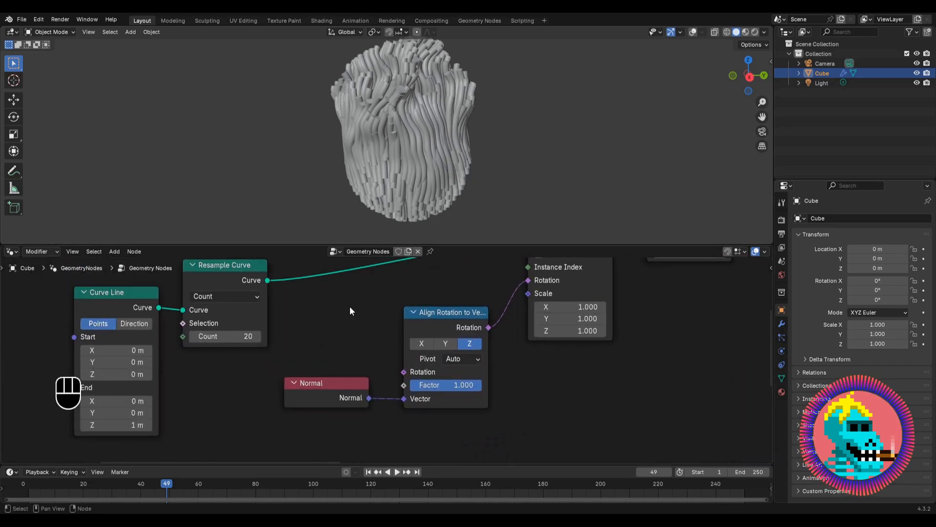
scroll(354, 309, "down", 11)
middle_click_drag(449, 91, 431, 119)
middle_click_drag(222, 276, 238, 277)
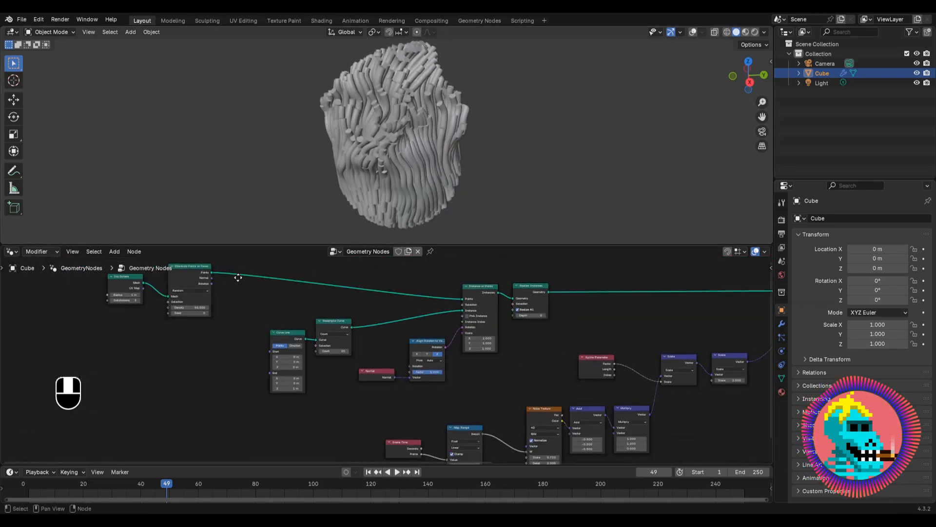
scroll(238, 278, "up", 4)
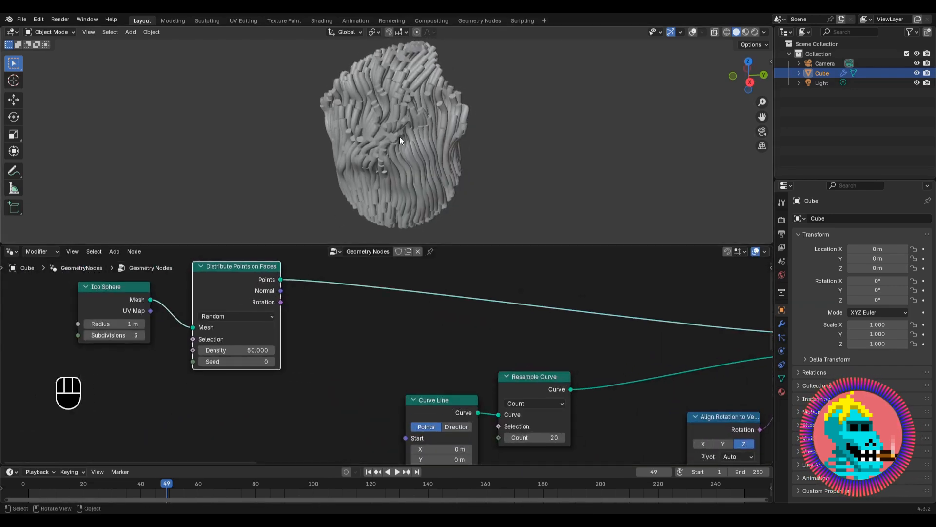
scroll(558, 309, "down", 1)
middle_click_drag(557, 309, 373, 333)
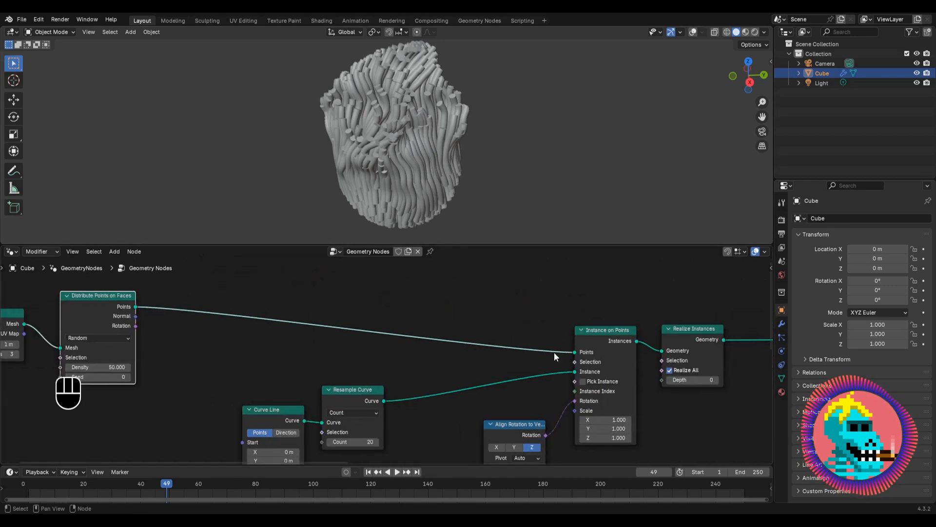
mouse_move(400, 101)
middle_mouse_down()
mouse_move(421, 146)
mouse_move(420, 185)
middle_mouse_up()
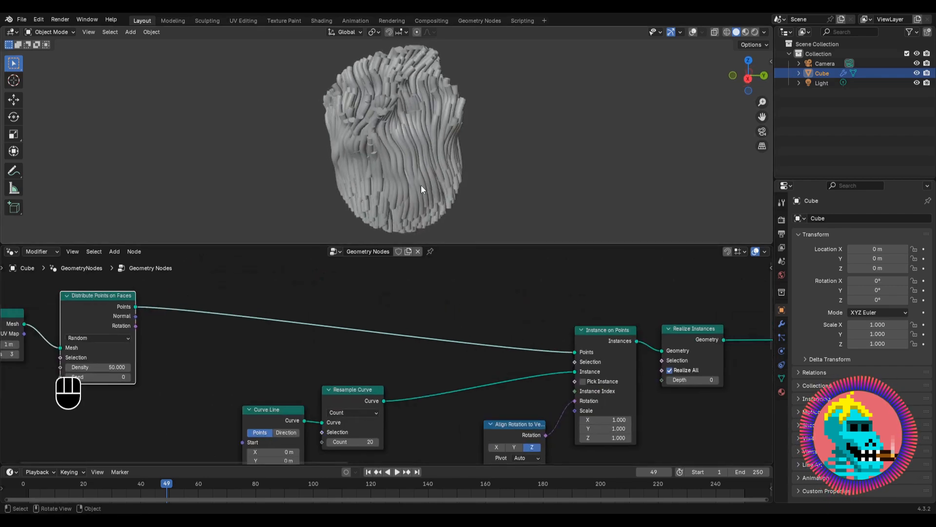
Delete the Normal node and connect Distribute Points on Faces' Normal output to Align Rotation to Vector's Vector input
middle_click_drag(164, 320, 251, 317)
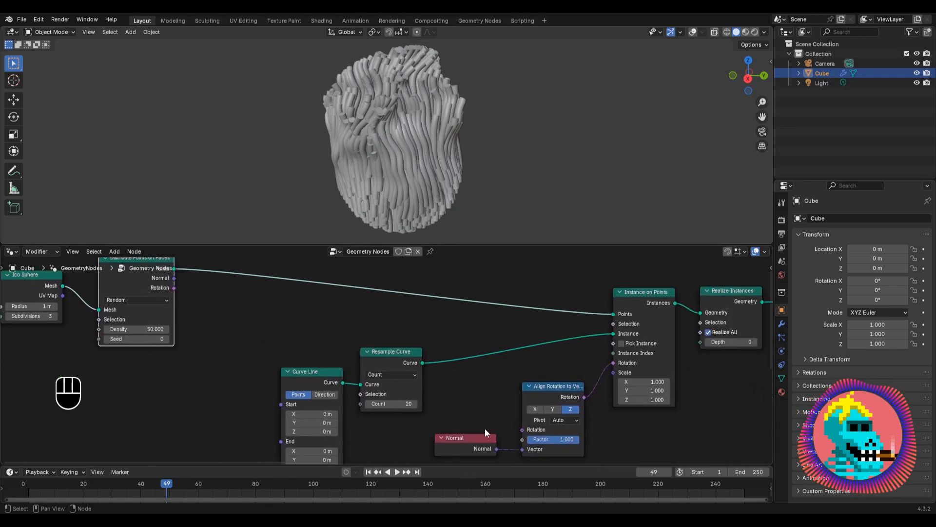
left_click(471, 440)
key("ctrl+x")
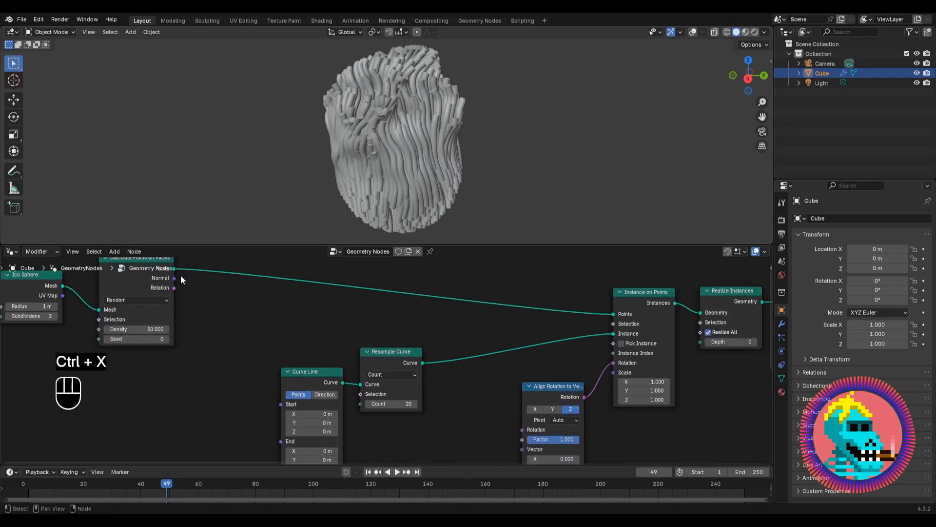
scroll(181, 275, "up", 3)
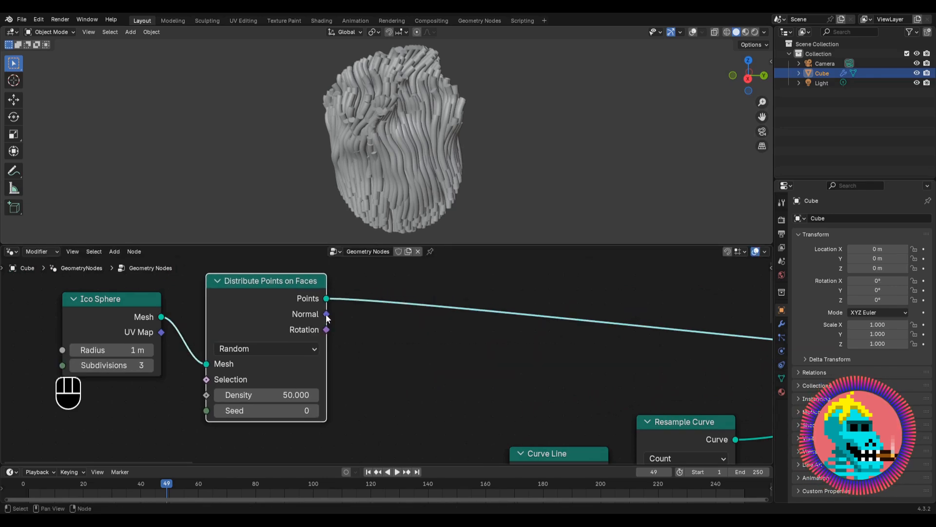
left_click_drag(327, 314, 577, 318)
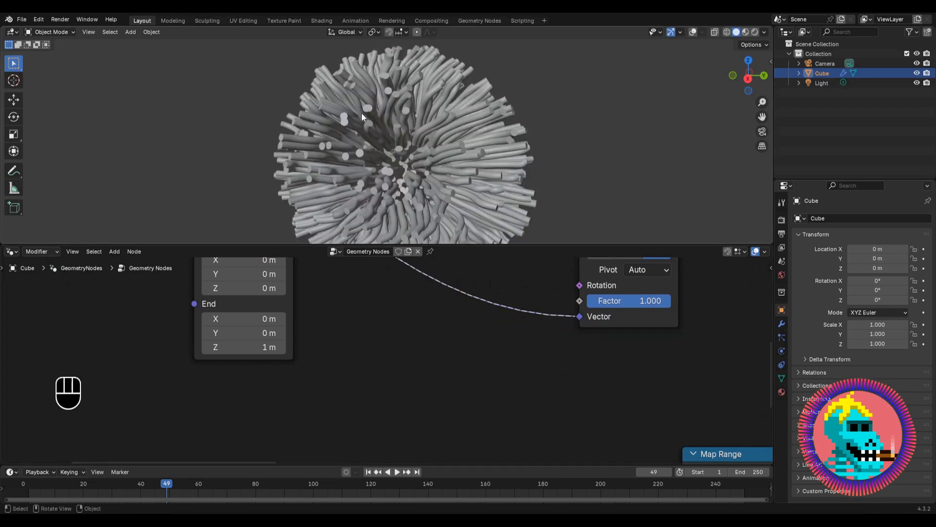
Orbit around the dense tube ball and play the animation to inspect its motion near and far
scroll(363, 114, "down", 3)
middle_click_drag(371, 114, 447, 112)
scroll(416, 108, "up", 2)
scroll(414, 110, "down", 2)
scroll(447, 112, "up", 2)
scroll(446, 112, "down", 2)
middle_click_drag(414, 139, 413, 104, "shift")
key("space")
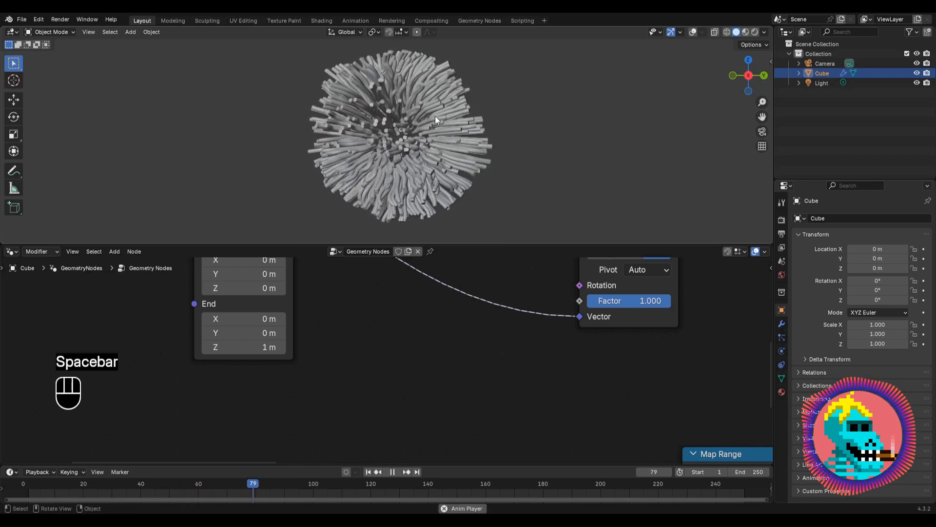
scroll(430, 109, "up", 3)
scroll(401, 92, "down", 4)
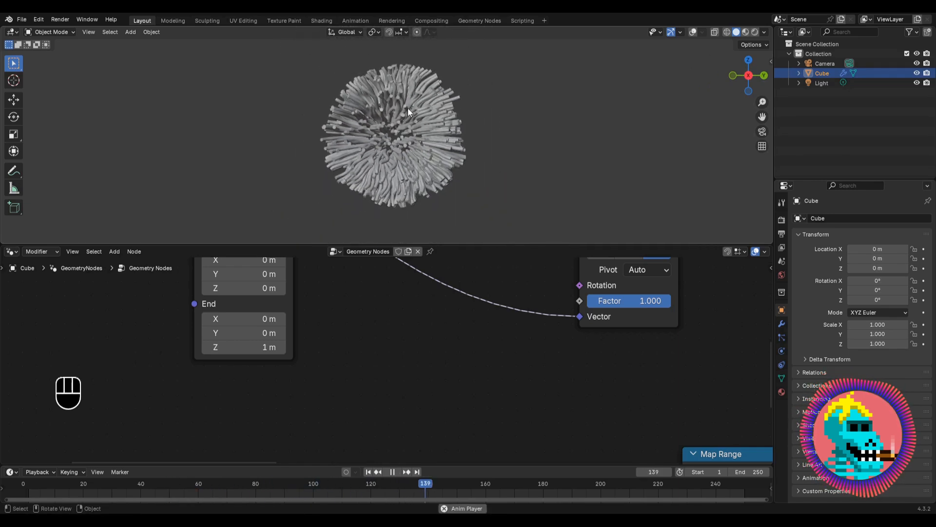
scroll(405, 111, "up", 2)
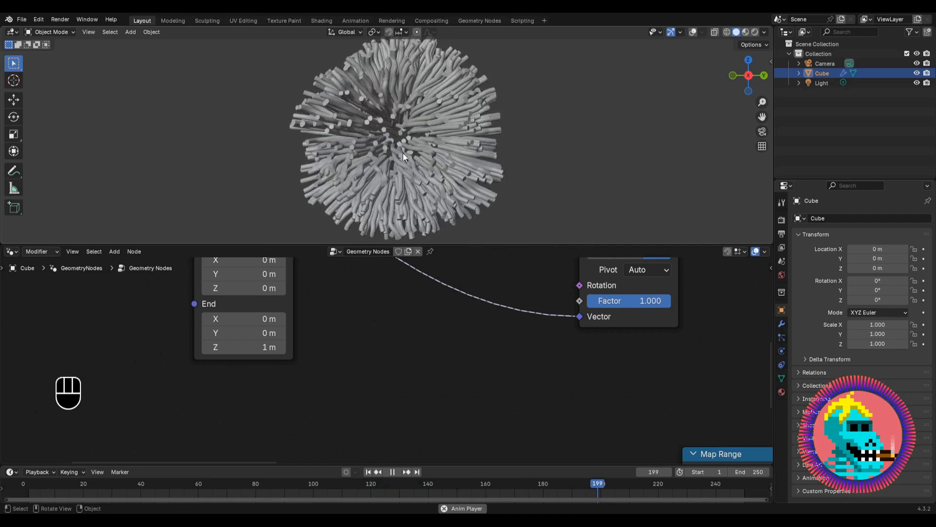
Stop the animation and spread the Group Output and Curve to Mesh nodes farther away from Set Position
key("space")
scroll(405, 292, "down", 5)
scroll(396, 137, "up", 2)
middle_click_drag(430, 83, 423, 195, "shift")
scroll(415, 118, "up", 3)
scroll(536, 329, "down", 10)
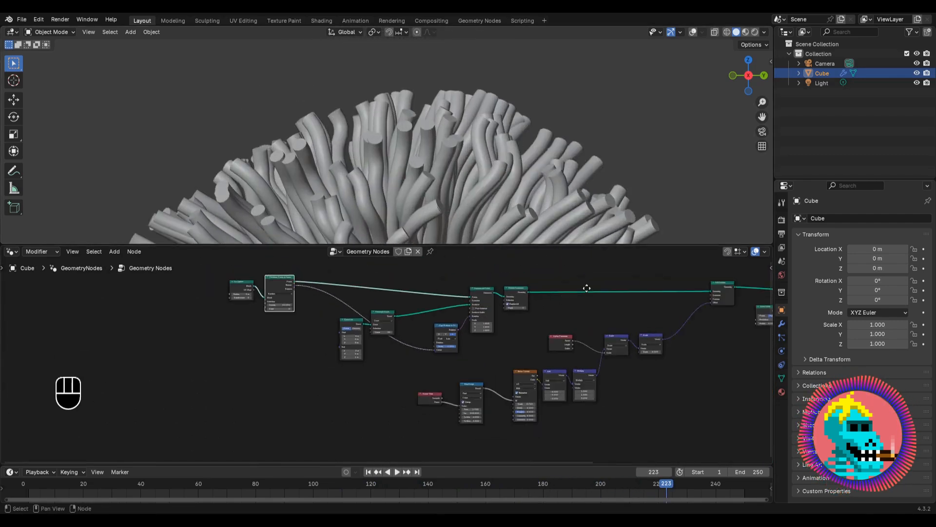
middle_click_drag(586, 288, 356, 380)
scroll(356, 380, "down", 2)
scroll(458, 370, "up", 8)
middle_click_drag(560, 355, 355, 332)
left_click_drag(528, 358, 639, 352)
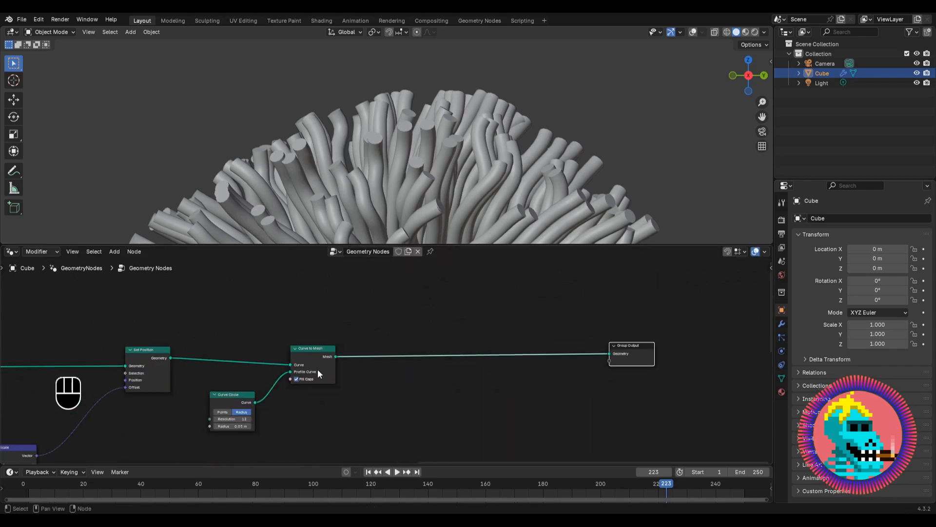
left_click_drag(317, 373, 374, 366)
middle_click_drag(410, 92, 410, 133)
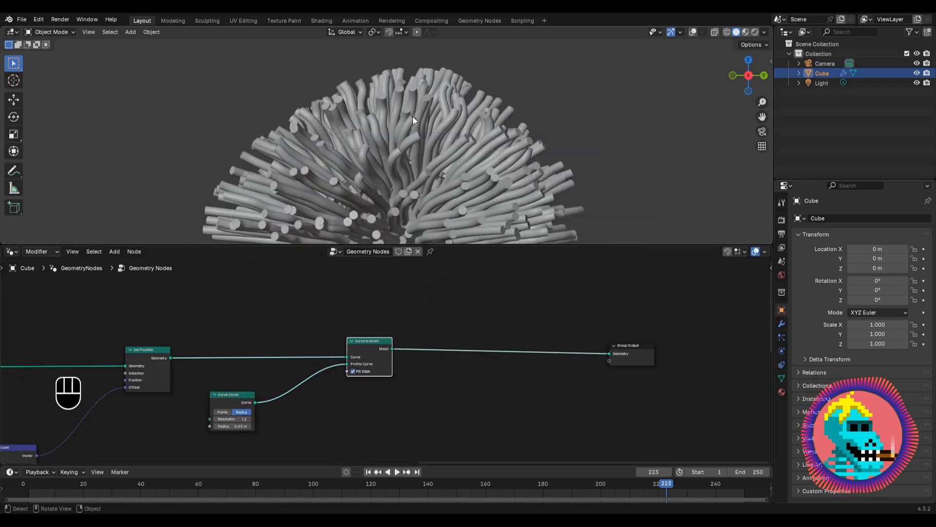
Preview Set Position's geometry through a Viewer node and display the curves in wireframe shading
middle_click_drag(205, 341, 384, 347)
scroll(380, 347, "down", 1)
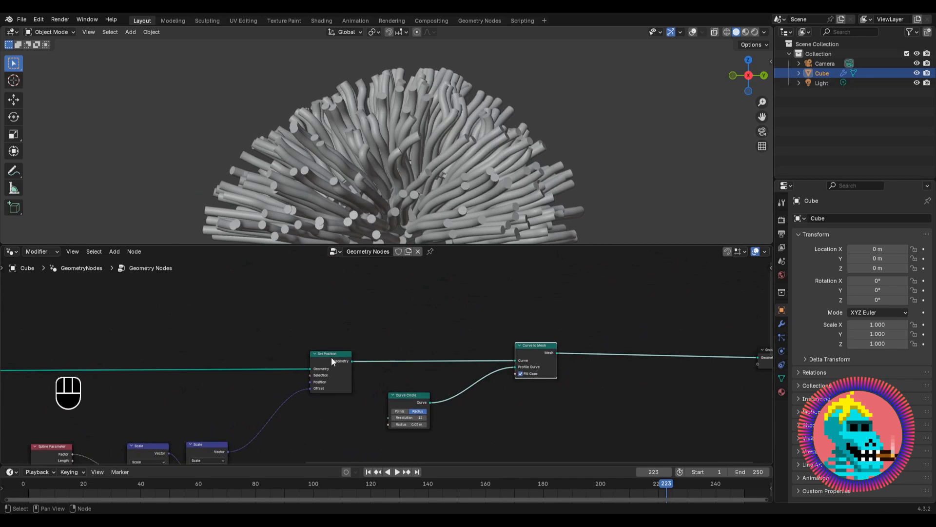
left_click_drag(329, 357, 328, 352)
scroll(366, 341, "down", 2)
middle_click_drag(367, 341, 331, 401)
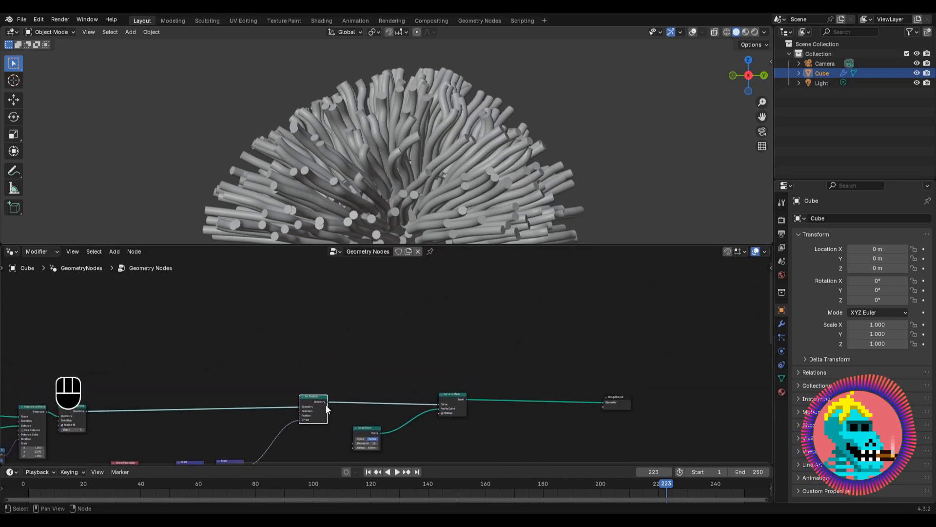
left_click(315, 407, "ctrl+shift")
key("shift+z")
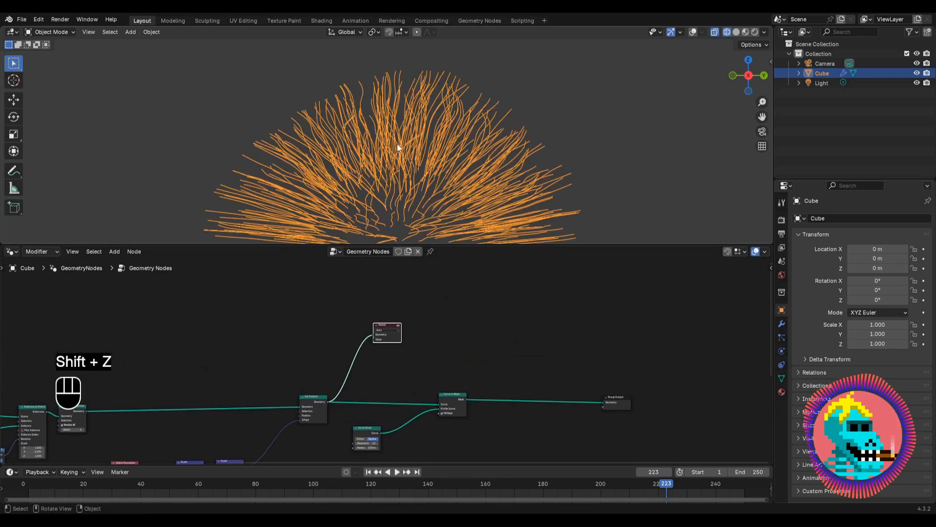
scroll(397, 144, "down", 3)
middle_click_drag(397, 181, 408, 113, "shift")
scroll(408, 113, "up", 1)
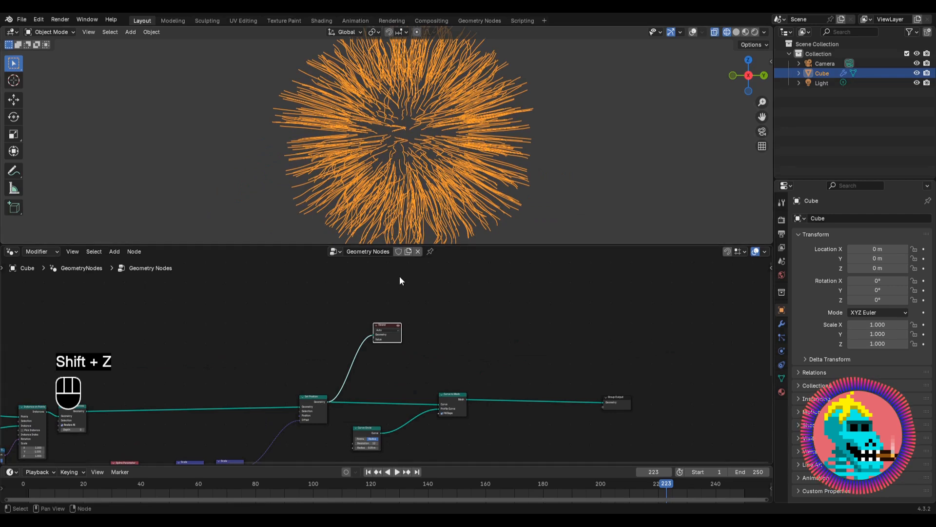
scroll(400, 336, "up", 2)
scroll(403, 336, "down", 1)
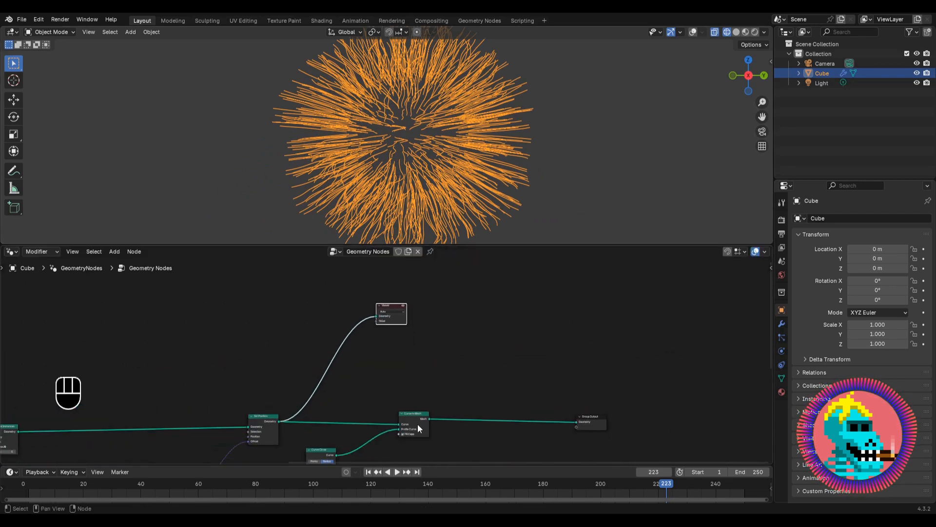
Move the Viewer node farther out and insert an Instance on Points node between Set Position and the Viewer
scroll(383, 332, "up", 2)
left_click_drag(384, 326, 495, 305)
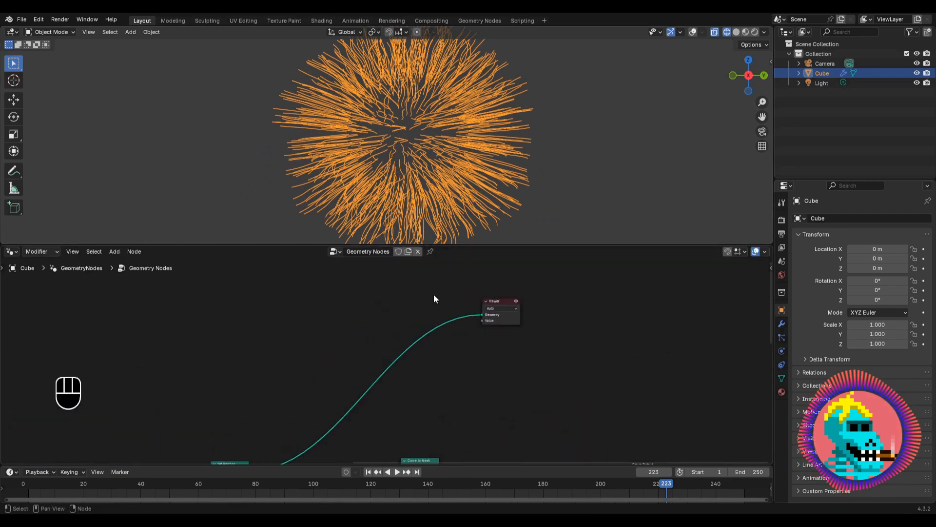
middle_click_drag(478, 311, 472, 291)
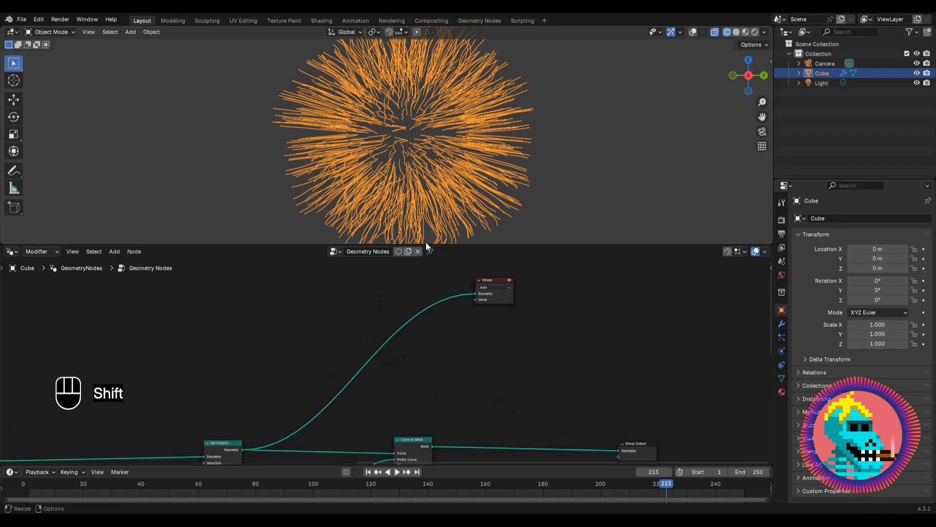
key("shift+a")
type("ins")
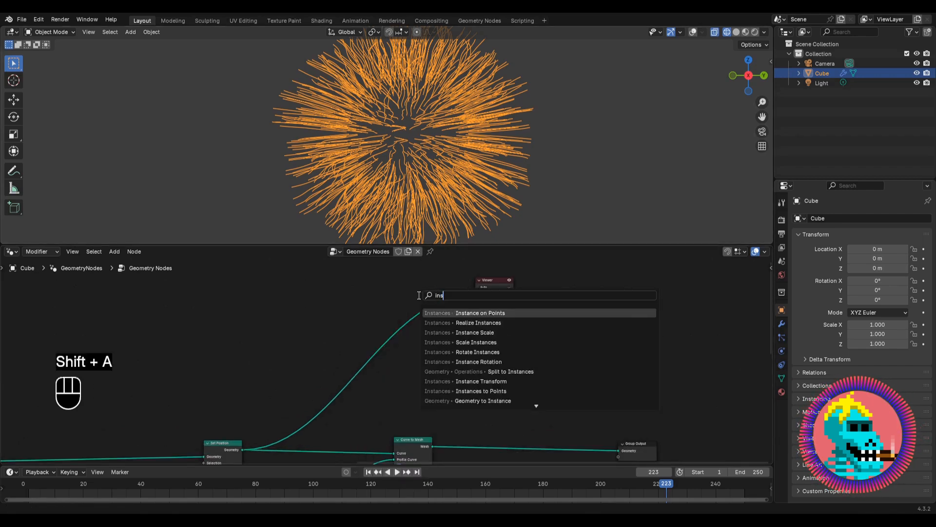
key("Return")
left_click(399, 292)
scroll(385, 295, "up", 5)
Add a UV Sphere node whose Mesh output feeds the Instance input of Instance on Points
left_click_drag(411, 330, 306, 327)
type("uv sph")
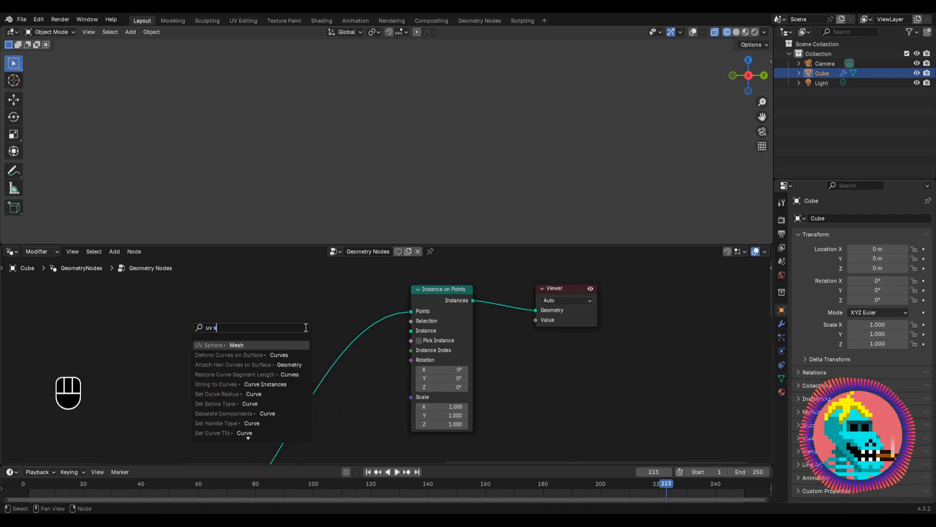
key("Return")
left_click(305, 327)
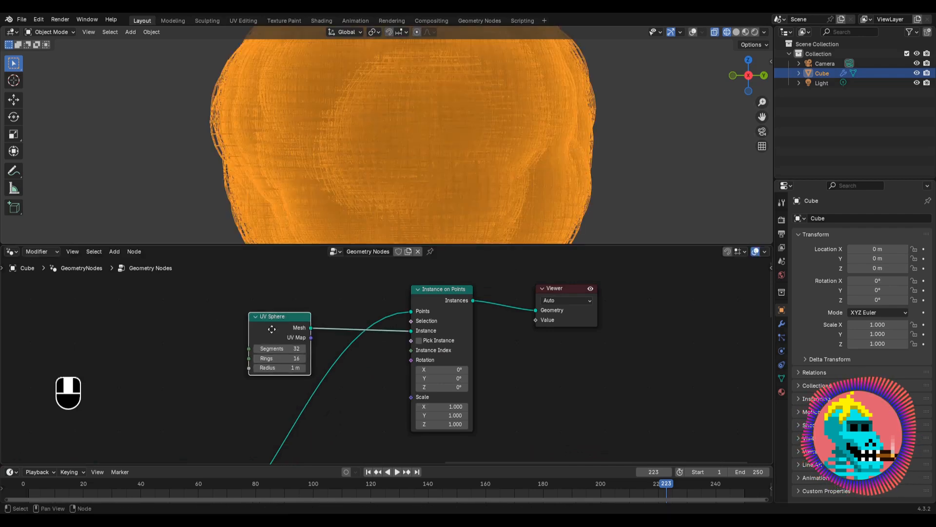
Set the UV Sphere node's Segments and Rings to 12 each
scroll(300, 341, "up", 3)
left_click(275, 350)
type("12")
key("Return")
double_click(266, 368)
type("12")
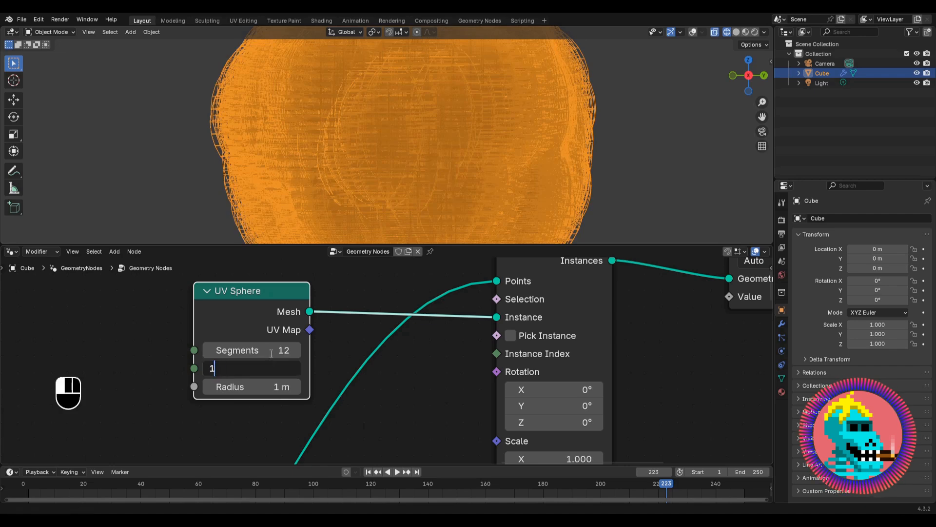
key("Return")
scroll(312, 380, "up", 2)
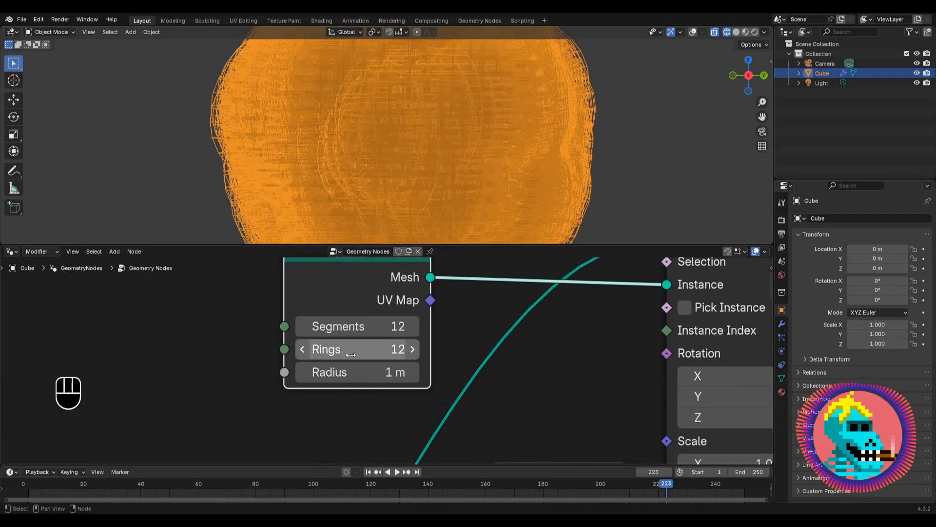
Copy the Curve Circle's 0.05 m radius into the UV Sphere node's Radius
double_click(386, 375)
left_click(374, 394)
scroll(385, 417, "down", 9)
middle_click_drag(418, 439, 433, 251)
scroll(375, 358, "up", 6)
left_click(365, 363)
key("ctrl+c")
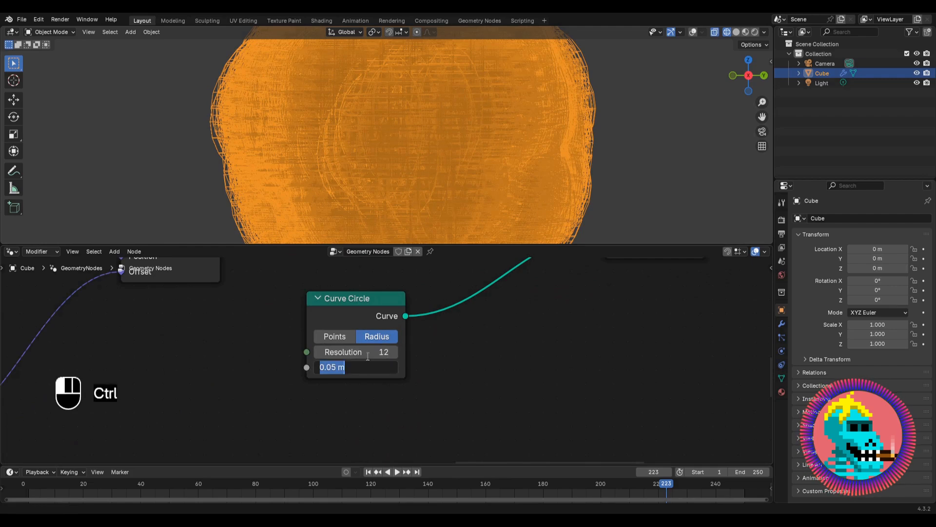
left_click(361, 312)
scroll(375, 300, "down", 5)
middle_click_drag(401, 282, 401, 413)
scroll(380, 351, "up", 5)
double_click(403, 382)
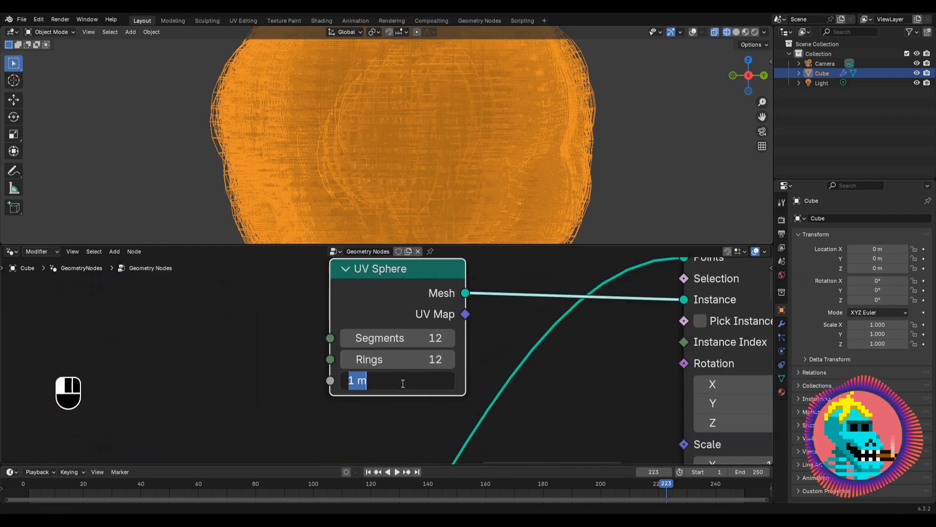
key("ctrl+v")
key("Return")
scroll(382, 133, "up", 4)
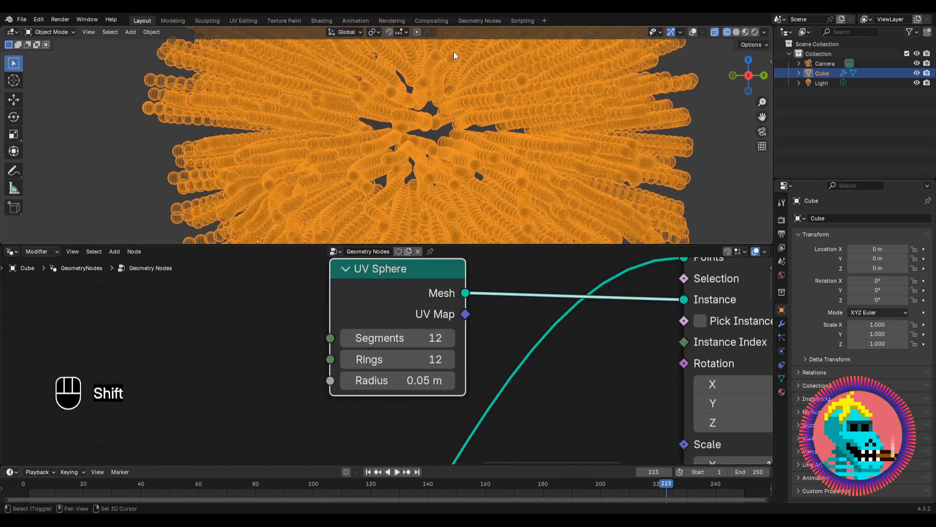
Switch the viewport to solid shading and inspect the spheres instanced along the curves
middle_click_drag(453, 51, 436, 168, "shift")
middle_click_drag(408, 112, 410, 165, "shift")
scroll(410, 162, "up", 3)
scroll(397, 130, "down", 2)
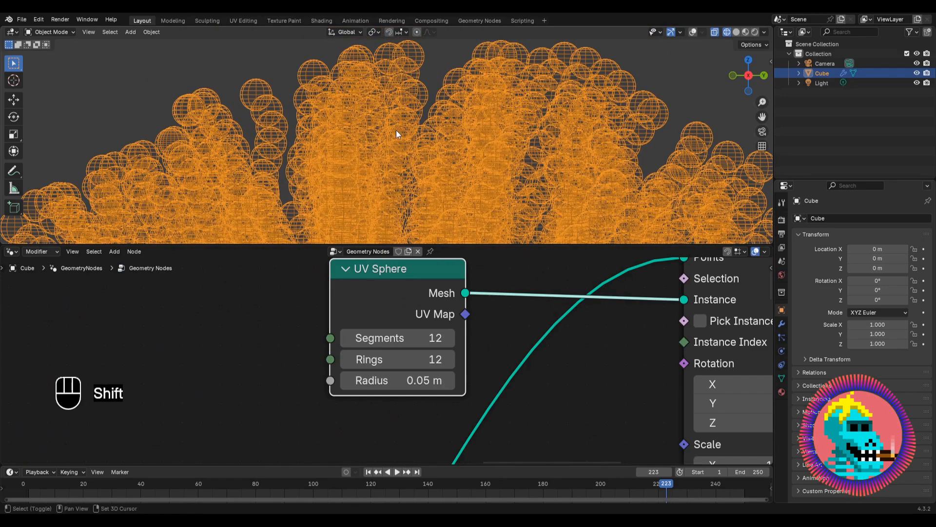
key("shift+z")
mouse_move(396, 126)
middle_mouse_down("shift")
mouse_move(423, 171)
mouse_move(390, 95)
middle_mouse_up("shift")
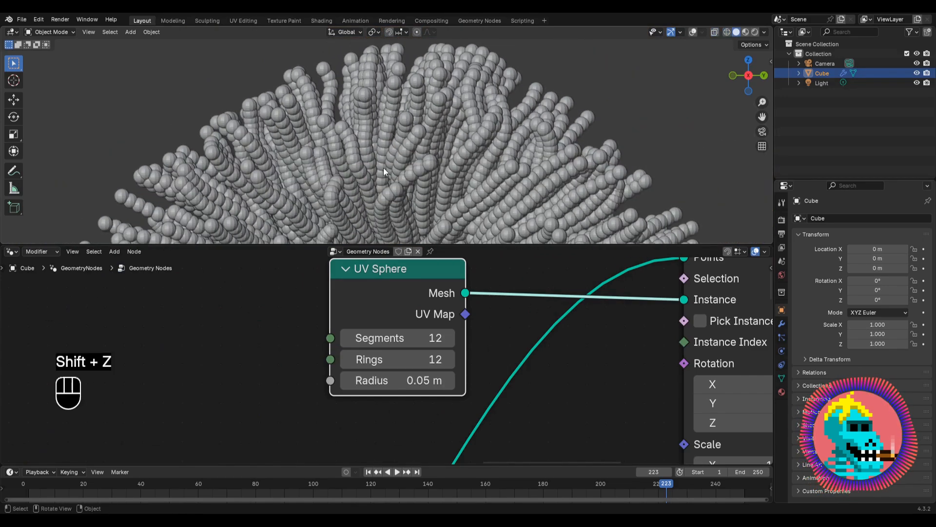
scroll(393, 139, "up", 6)
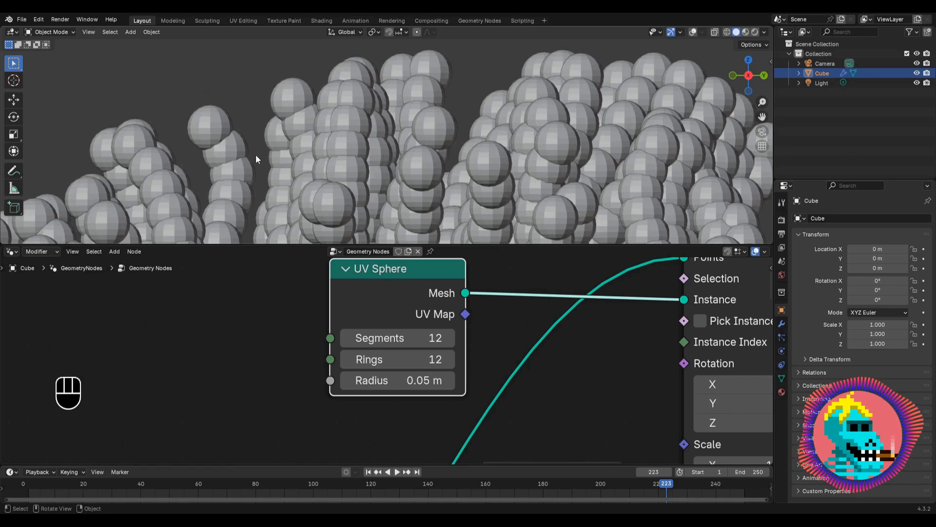
scroll(257, 160, "down", 4)
middle_click_drag(298, 197, 347, 63, "shift")
scroll(423, 320, "down", 2)
Move the UV Sphere node down and add an Endpoint Selection node connected to Instance on Points' Selection input
middle_click_drag(422, 320, 404, 323)
left_click_drag(372, 314, 372, 315)
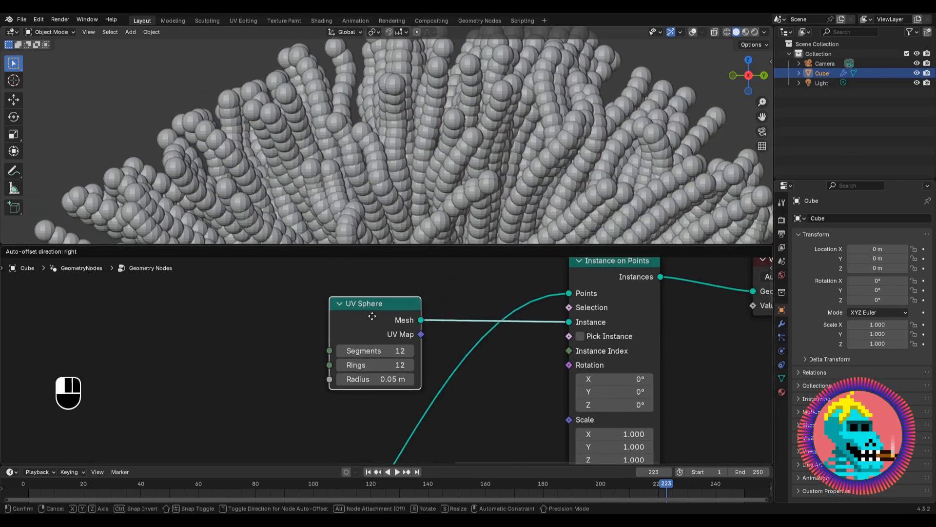
left_click(372, 316)
scroll(382, 340, "down", 2)
key("shift+a")
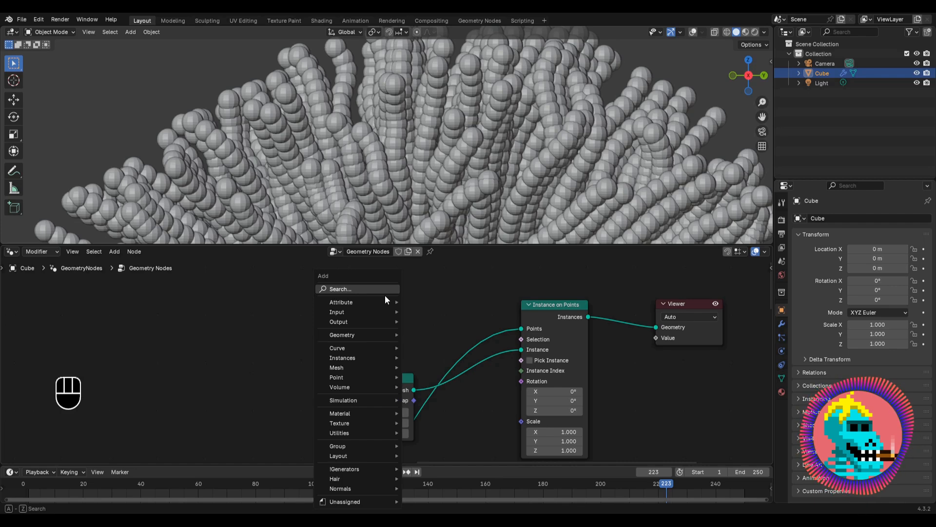
type("endpoint")
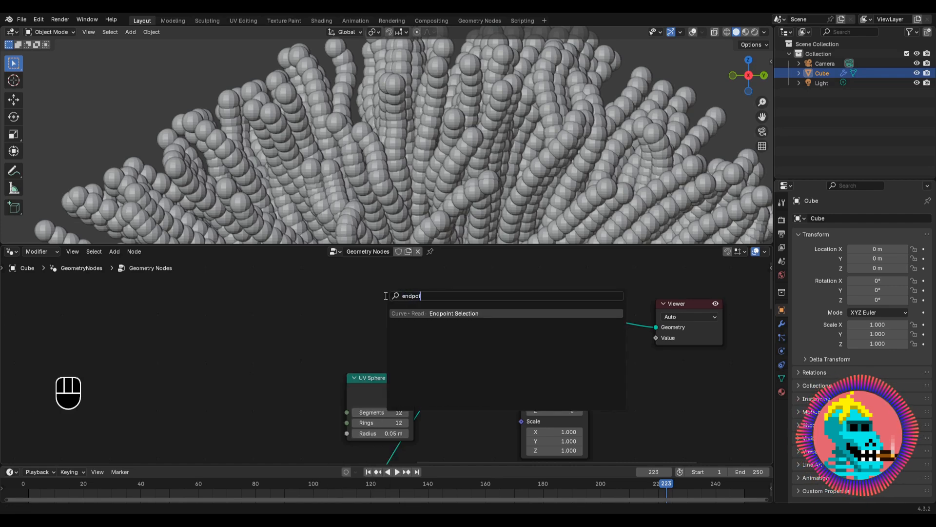
key("Return")
left_click(347, 301)
left_click_drag(415, 318, 509, 344)
scroll(373, 119, "down", 6)
middle_click_drag(373, 119, 425, 130)
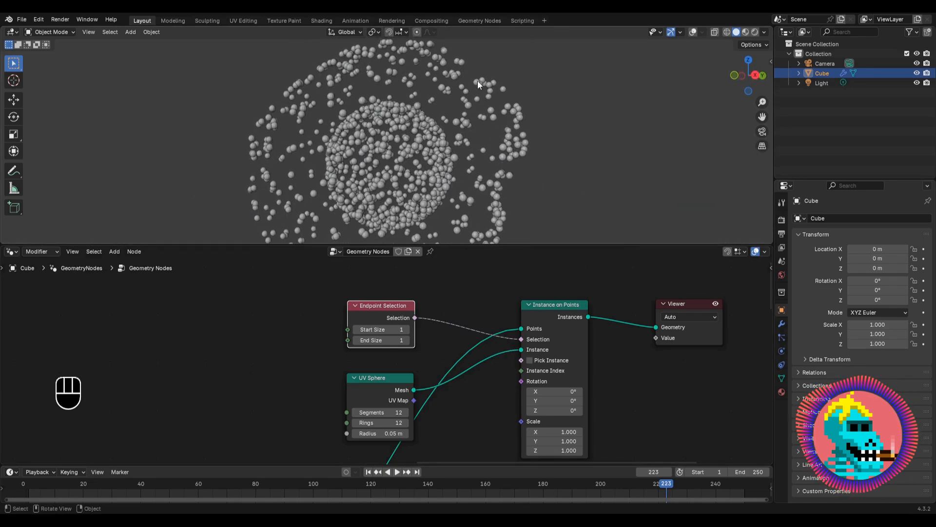
scroll(469, 318, "down", 3)
Delete the Viewer node to display the node tree's final output
left_click(568, 316)
key("ctrl+x")
scroll(377, 337, "down", 3)
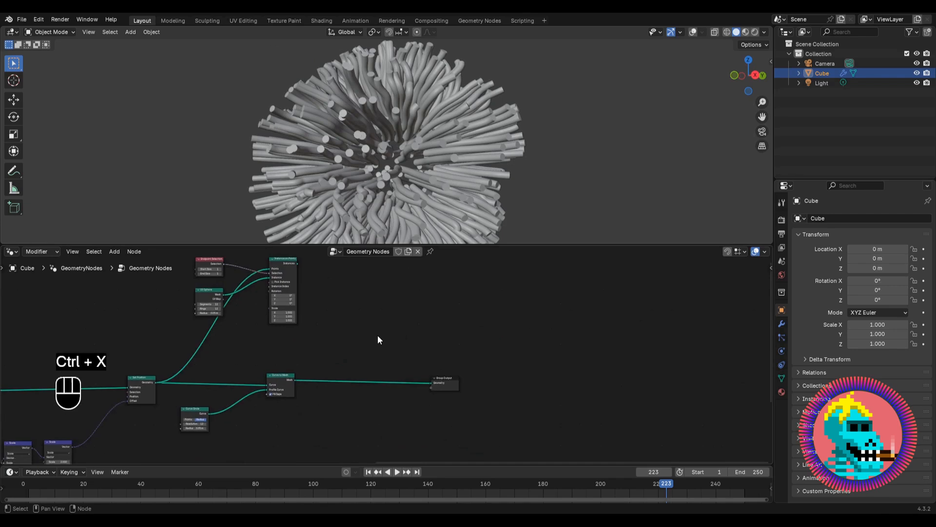
scroll(378, 336, "up", 1)
middle_click_drag(378, 336, 364, 361)
Move Group Output farther out and insert a Join Geometry node between Curve to Mesh and Group Output
left_click_drag(435, 407, 559, 397)
key("shift+a")
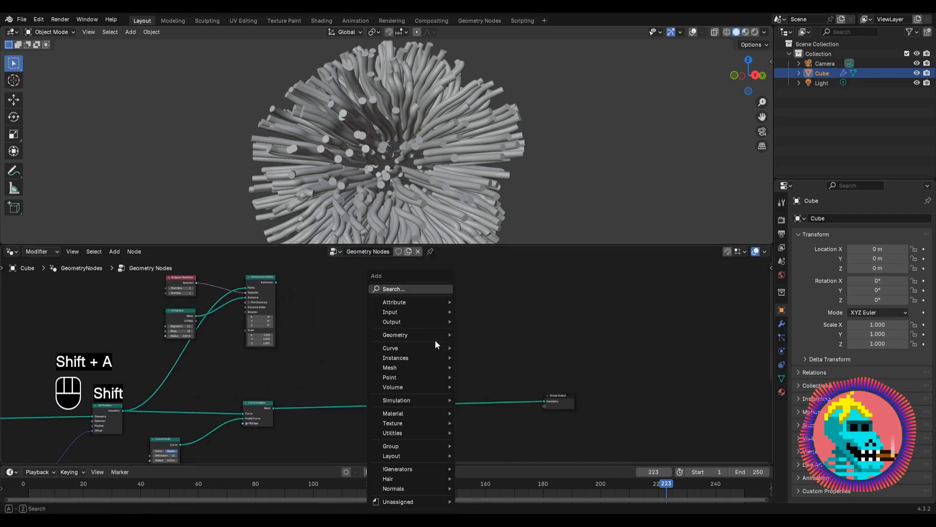
type("join ge")
key("Return")
left_click(395, 396)
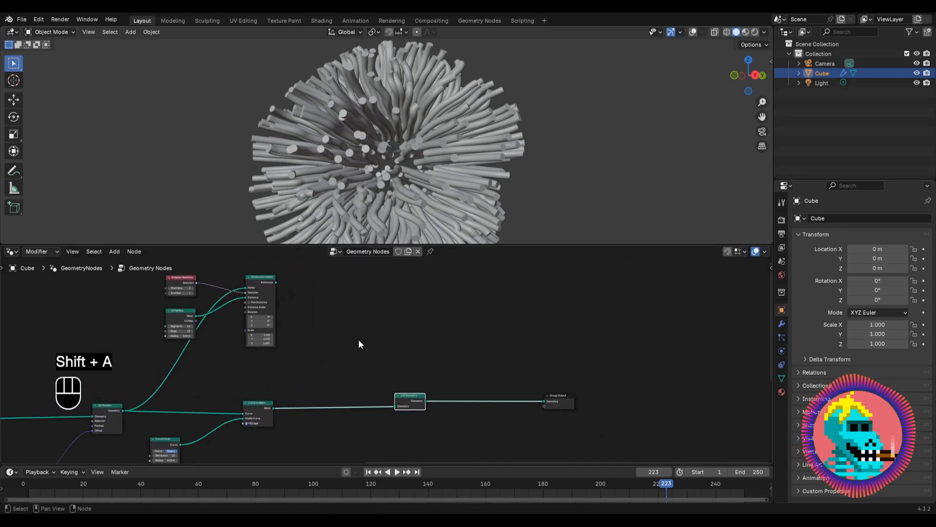
Connect Instance on Points' Instances output to Join Geometry and reposition Group Output beside it
left_click_drag(276, 282, 379, 348)
left_click_drag(555, 406, 544, 356)
scroll(397, 73, "up", 5)
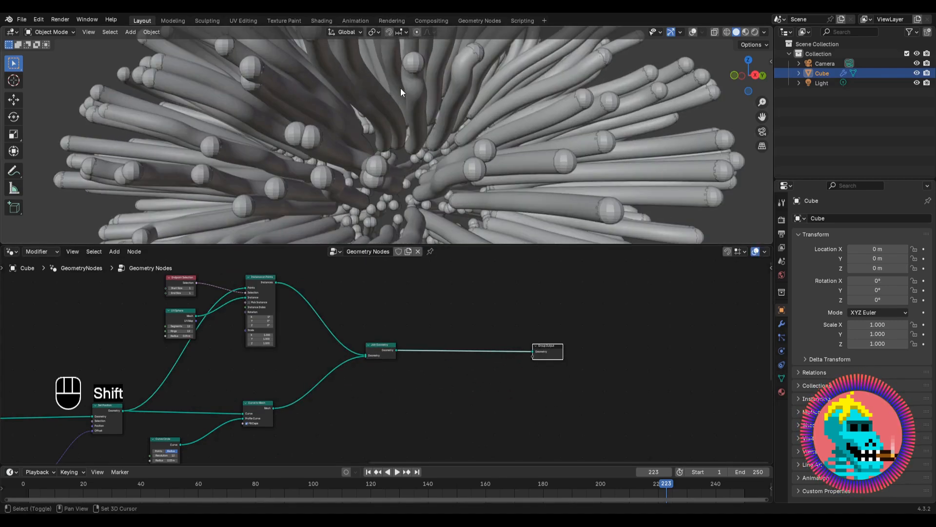
middle_click_drag(401, 89, 385, 89)
Move the UV Sphere and Endpoint Selection nodes away from Instance on Points to free space between them
middle_click_drag(212, 326, 339, 370)
scroll(339, 370, "up", 9)
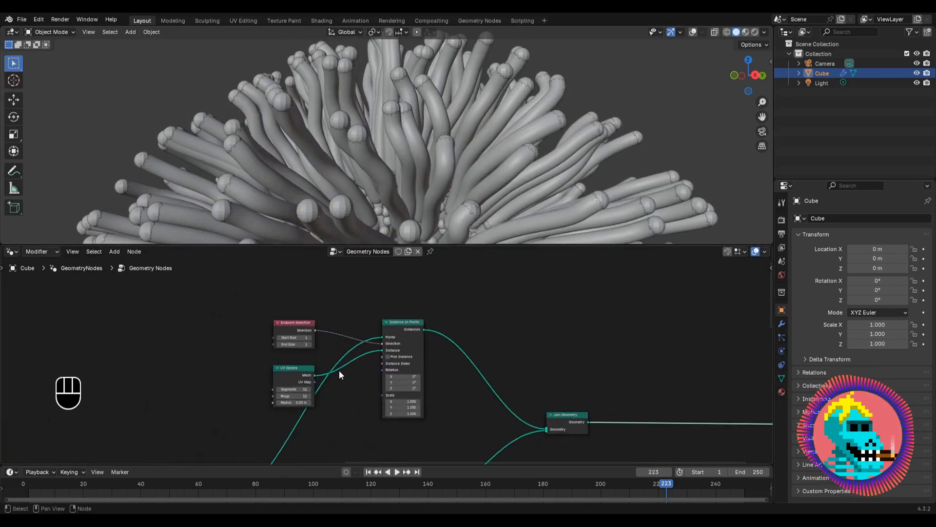
left_click_drag(229, 384, 91, 389)
middle_click_drag(181, 345, 347, 360)
scroll(347, 360, "up", 1)
left_click_drag(420, 319, 403, 282)
middle_click_drag(351, 362, 361, 361)
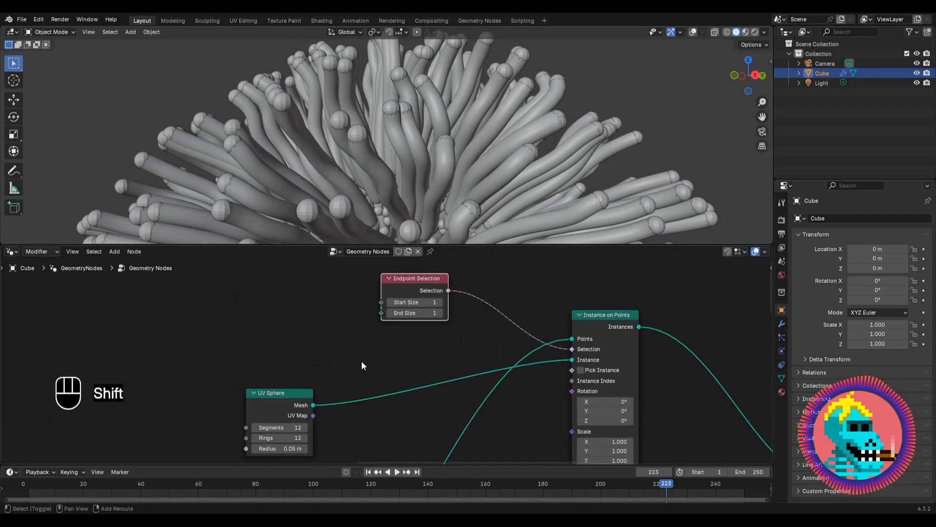
Insert a Set Shade Smooth node between UV Sphere and Instance on Points, and check the tube tips
key("shift+a")
type("set sha")
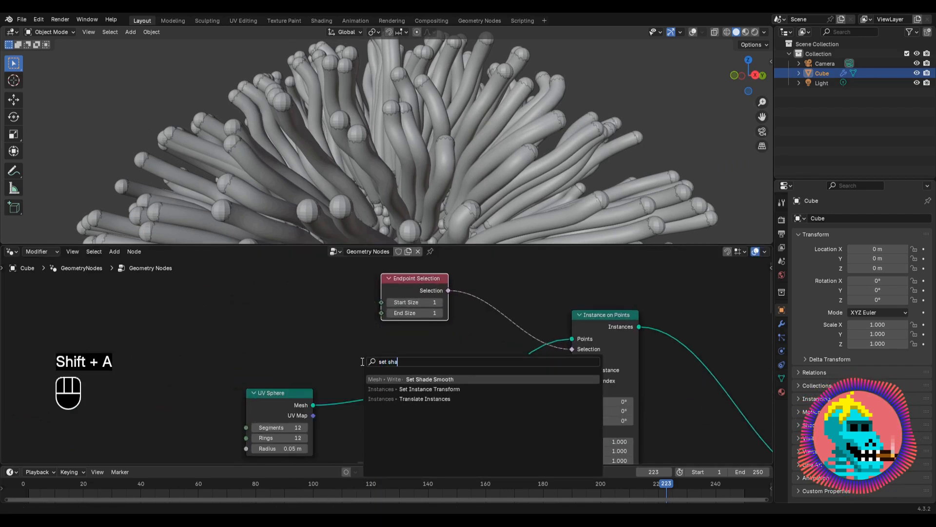
key("Return")
left_click(343, 382)
middle_click_drag(344, 383, 381, 329)
scroll(381, 330, "up", 2)
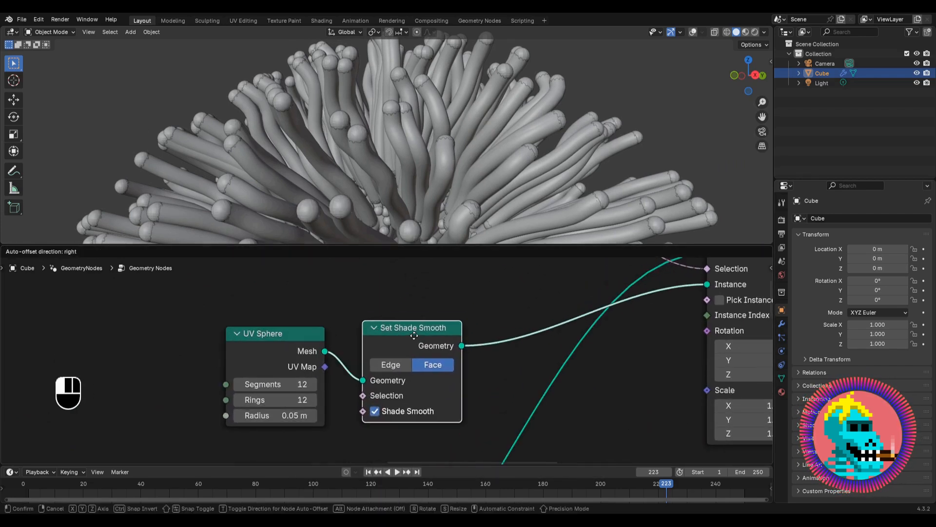
scroll(375, 133, "up", 5)
scroll(376, 134, "down", 5)
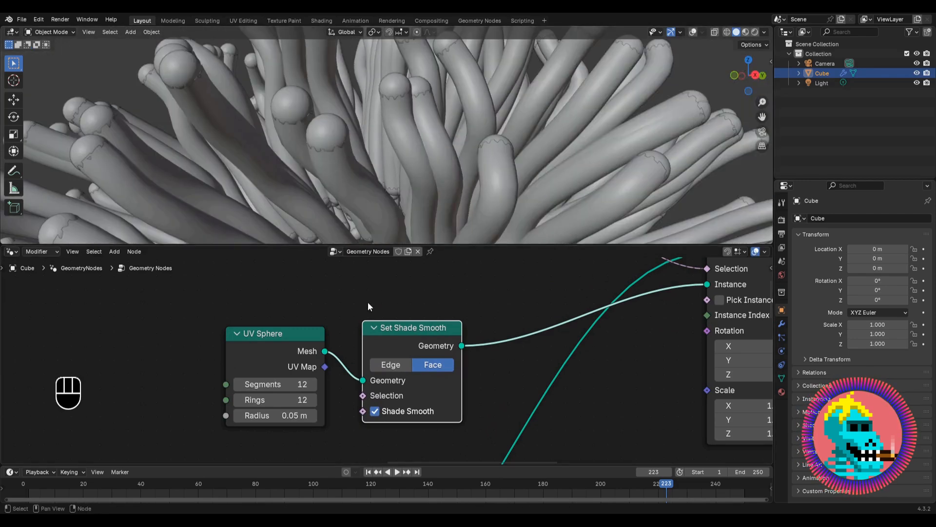
scroll(408, 288, "down", 3)
scroll(385, 138, "down", 6)
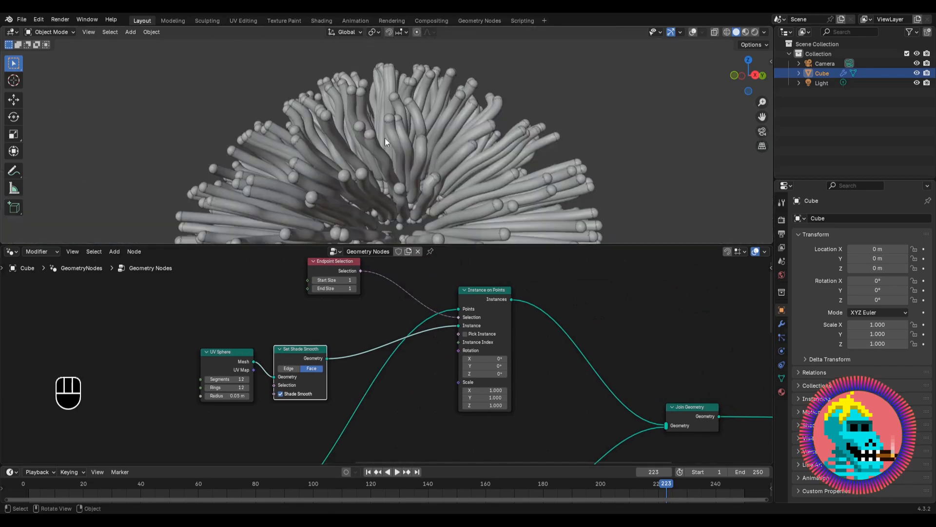
Examine the sphere-tipped tubes up close and as a whole, and play the animation
scroll(403, 109, "up", 3)
scroll(426, 112, "down", 4)
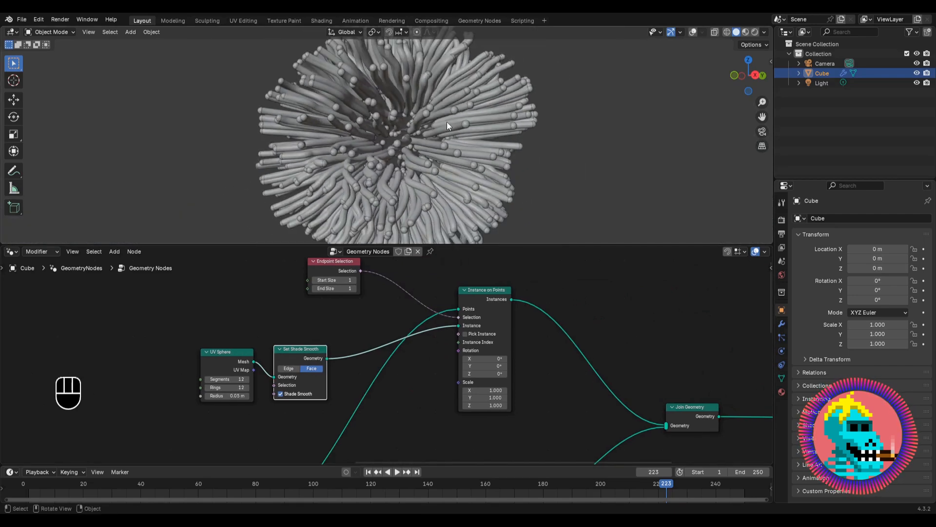
scroll(411, 386, "down", 2)
middle_click_drag(411, 385, 453, 361)
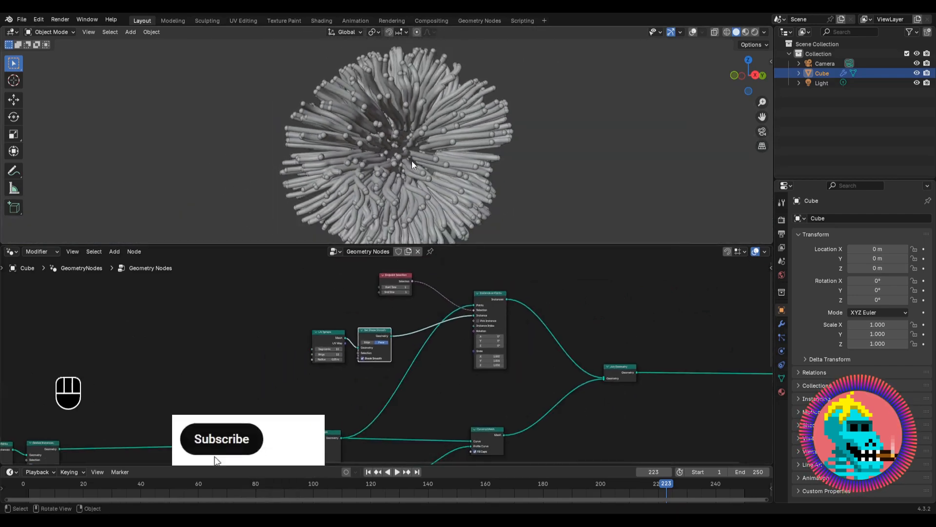
key("space")
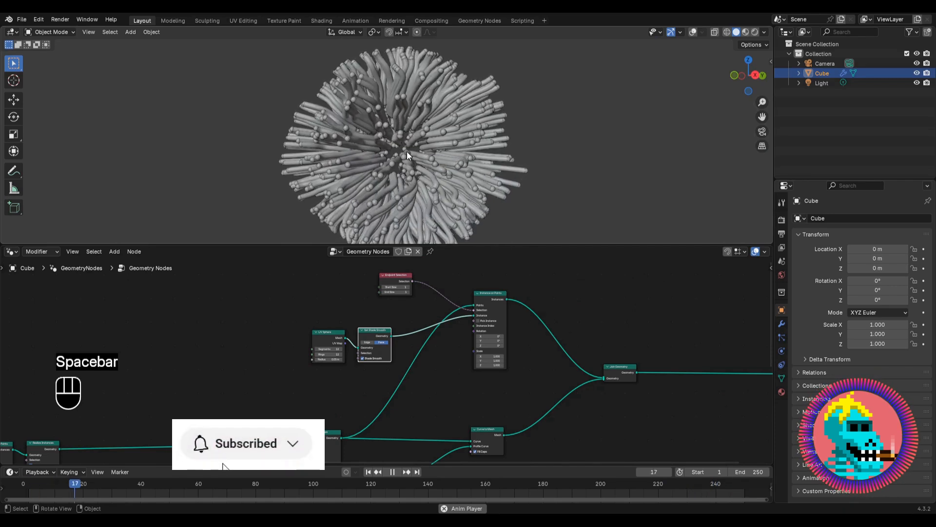
key("space")
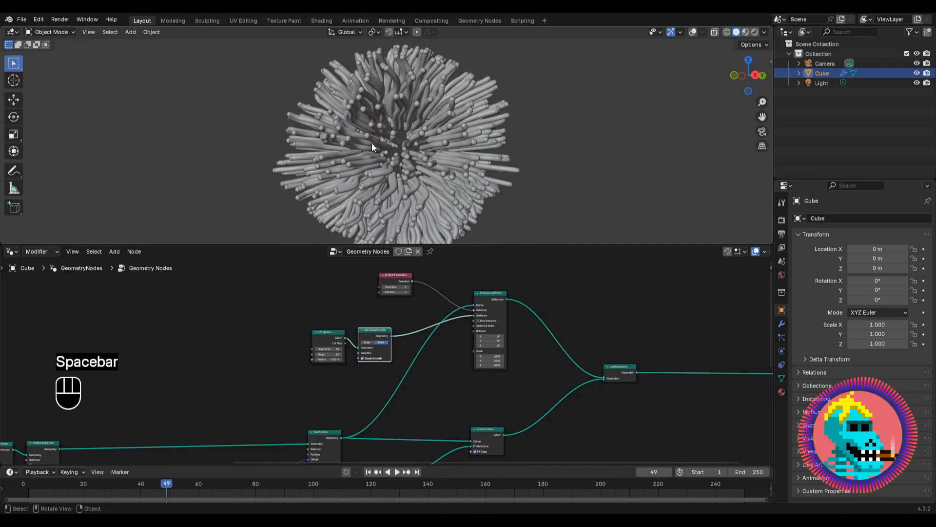
Move the Ico Sphere and Distribute Points on Faces nodes back and Curve Line and Resample Curve closer to Align Rotation to Vector
scroll(368, 356, "down", 4)
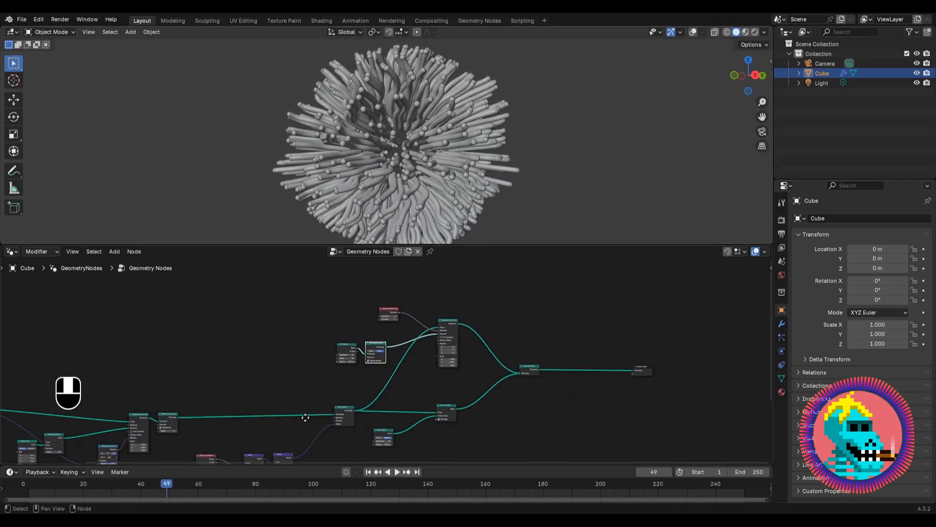
scroll(308, 352, "up", 4)
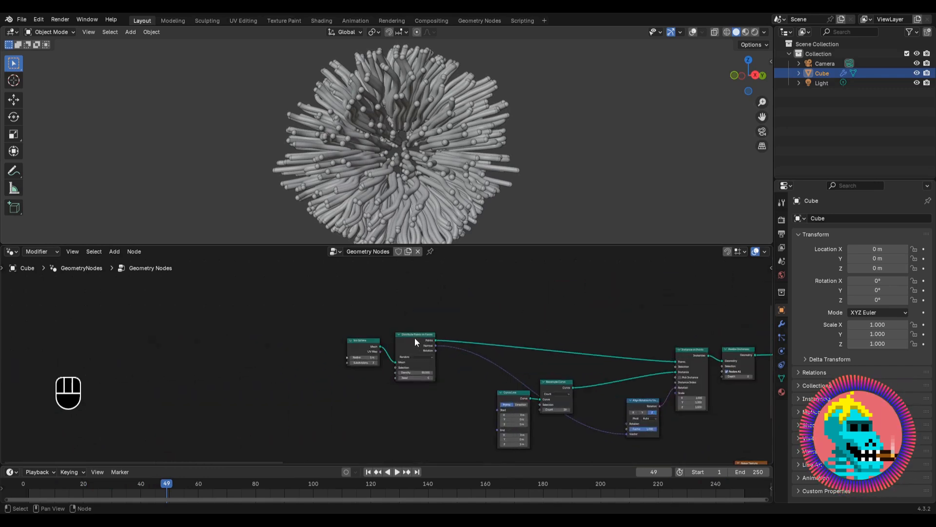
left_click_drag(417, 341, 338, 363)
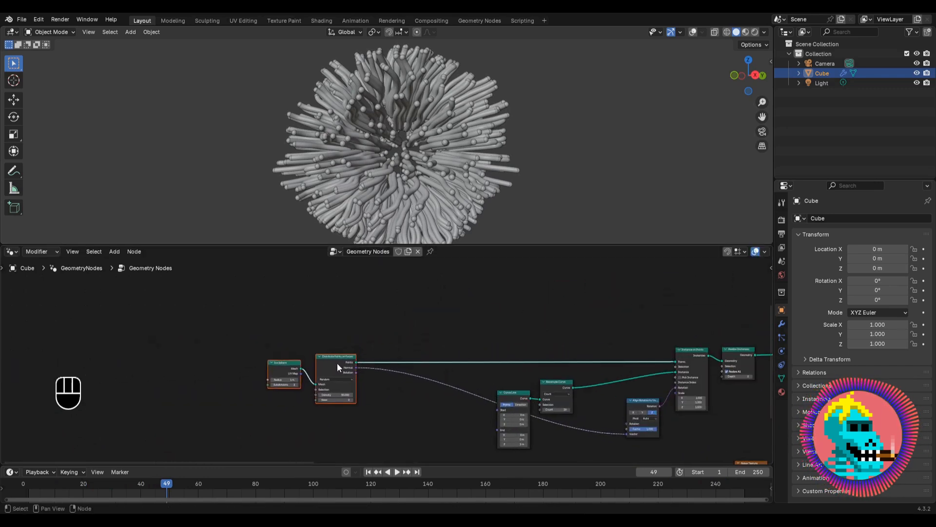
left_click(480, 337)
middle_click_drag(494, 336, 281, 278)
scroll(341, 307, "up", 4)
left_click_drag(365, 316, 285, 360)
left_click_drag(328, 330, 360, 358)
left_click(360, 326)
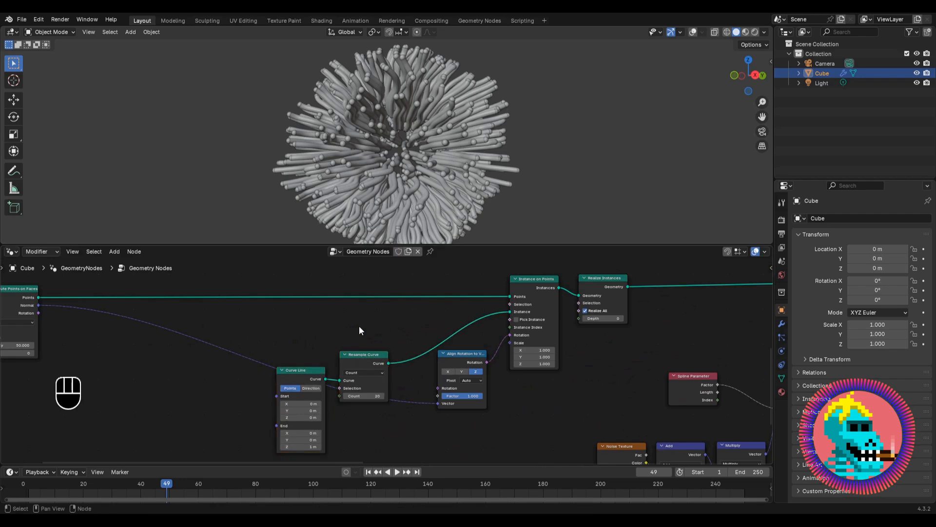
Duplicate Set Position, insert the copy between Distribute Points on Faces and Instance on Points, and preview its output with a Viewer
scroll(360, 326, "down", 6)
middle_click_drag(713, 315, 584, 332)
middle_click_drag(646, 314, 582, 332)
left_click(583, 332)
key("shift+d")
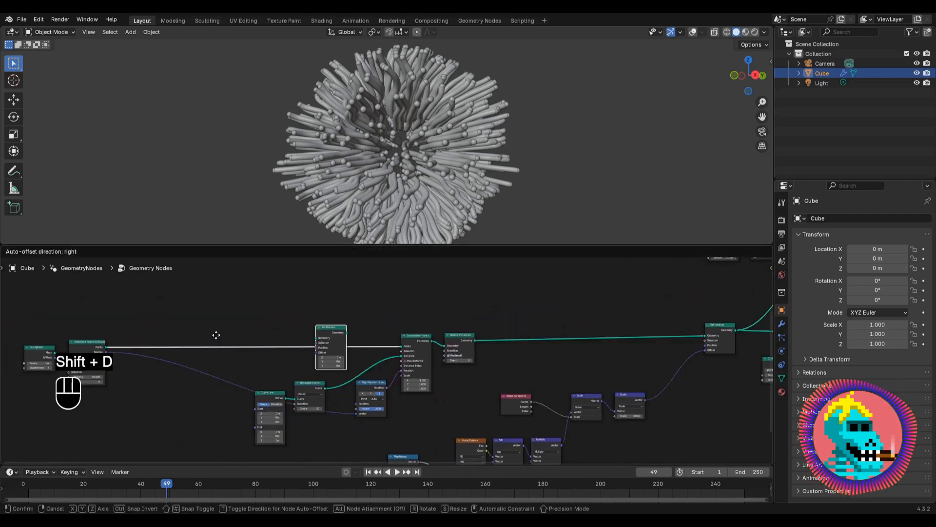
scroll(302, 341, "up", 3)
left_click(307, 336)
left_click(309, 343, "ctrl+shift")
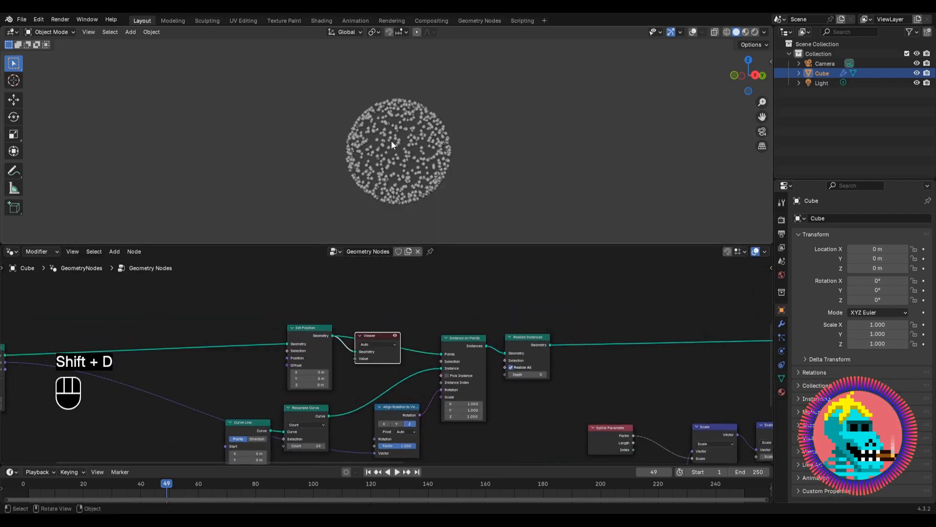
Duplicate the vector Scale node fed by Spline Parameter, place it before the new Set Position, and connect its Vector output to Offset
middle_click_drag(333, 359, 369, 303)
scroll(376, 298, "down", 4)
middle_click_drag(617, 380, 452, 301)
scroll(417, 331, "up", 5)
scroll(424, 327, "up", 6)
scroll(467, 303, "down", 3)
left_click(467, 303)
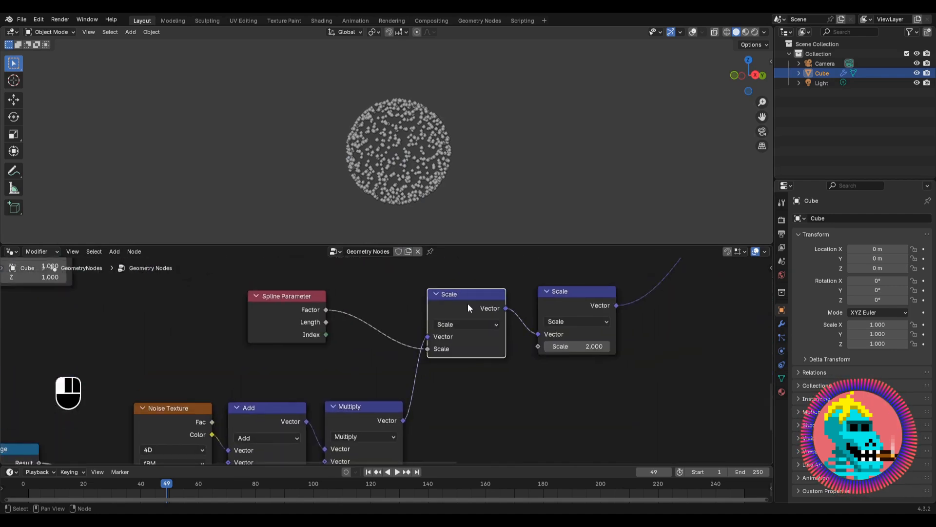
scroll(468, 304, "down", 4)
middle_click_drag(322, 337, 506, 355)
key("shift+d")
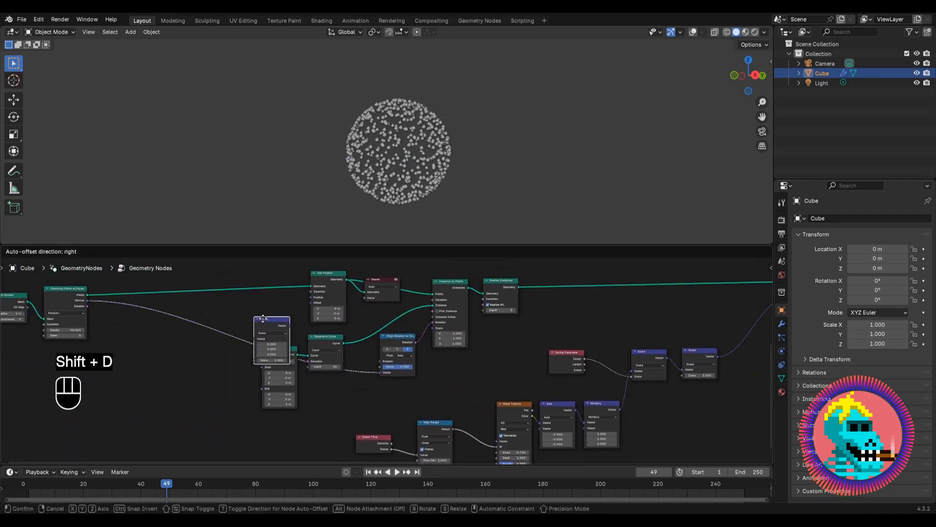
left_click(272, 301)
scroll(272, 301, "up", 6)
scroll(357, 322, "up", 1)
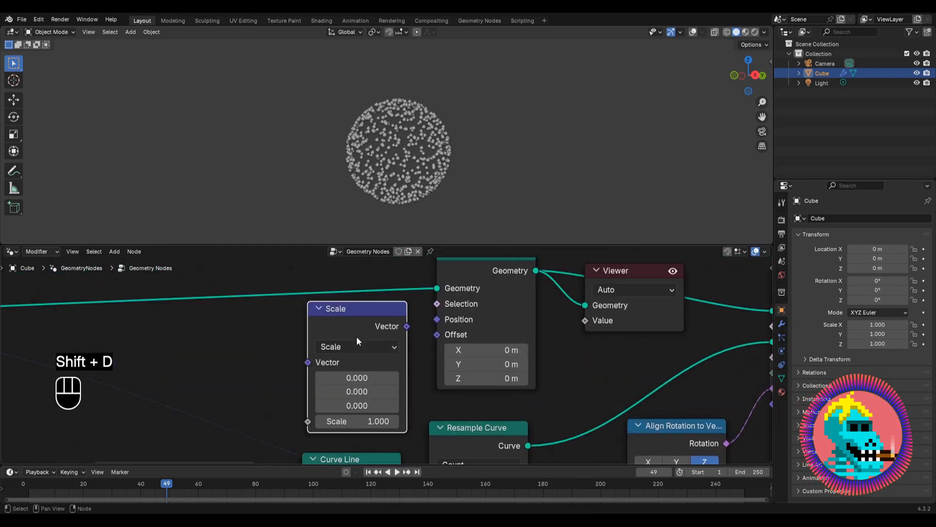
left_click_drag(407, 326, 437, 334)
Connect the output of the Add node after Noise Texture to the duplicated Scale node's Vector input
scroll(383, 374, "down", 12)
middle_click_drag(570, 417, 325, 309)
scroll(387, 363, "up", 7)
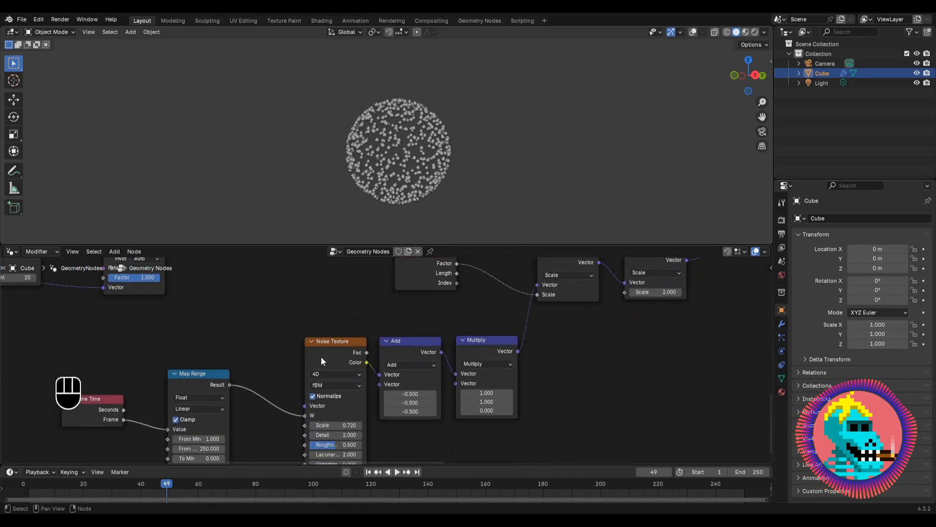
middle_click_drag(321, 361, 434, 373)
left_click_drag(481, 355, 282, 390)
Play the animation from the first frame to examine the noise displacement of the points
key("space")
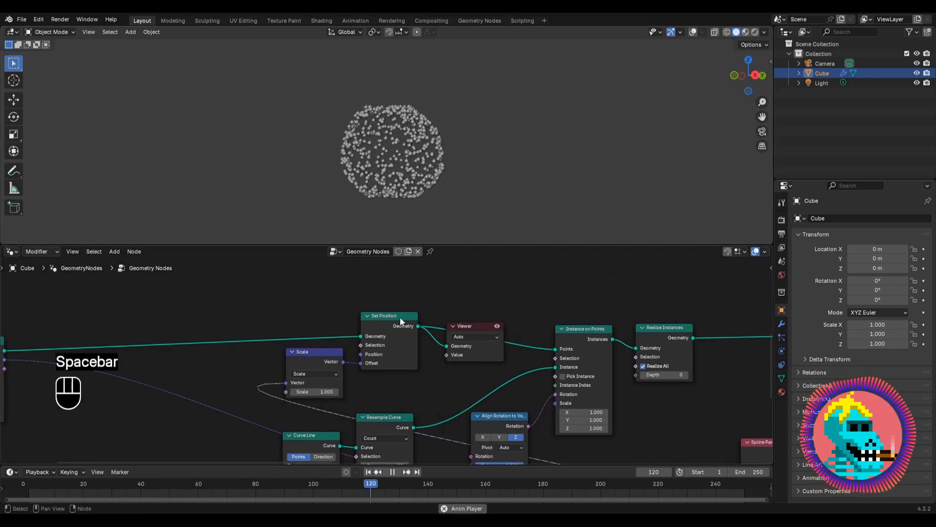
key("space")
key("shift+Left")
scroll(330, 378, "up", 3)
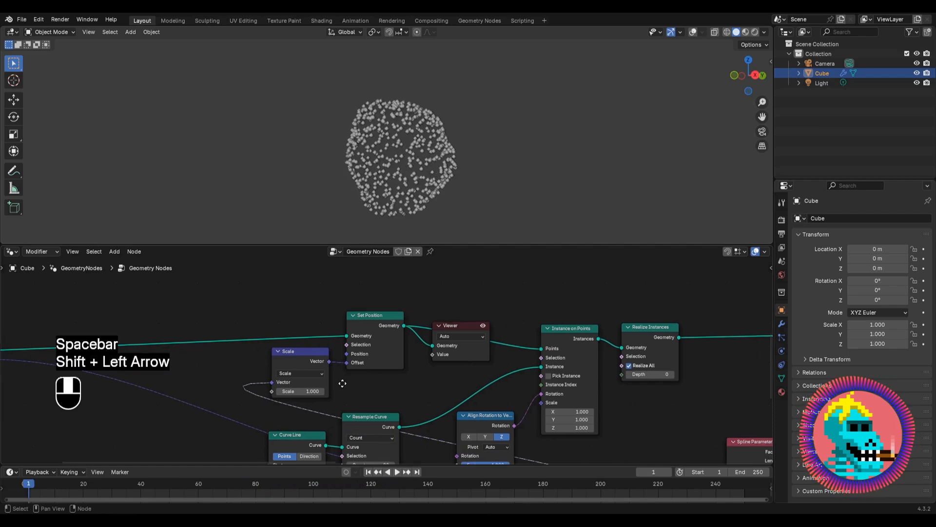
key("space")
Try a lower scale value on the new Scale node during playback, and set it back to 1
mouse_move(315, 404)
left_mouse_down()
mouse_move(259, 404)
mouse_move(376, 404)
mouse_move(307, 403)
left_mouse_up()
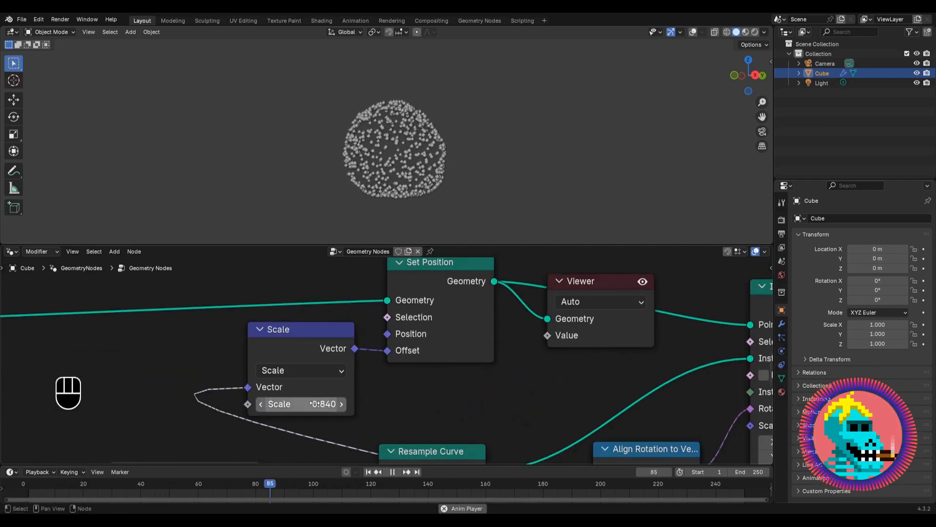
double_click(302, 403)
type("1")
key("Return")
scroll(387, 362, "down", 3)
scroll(429, 374, "down", 2)
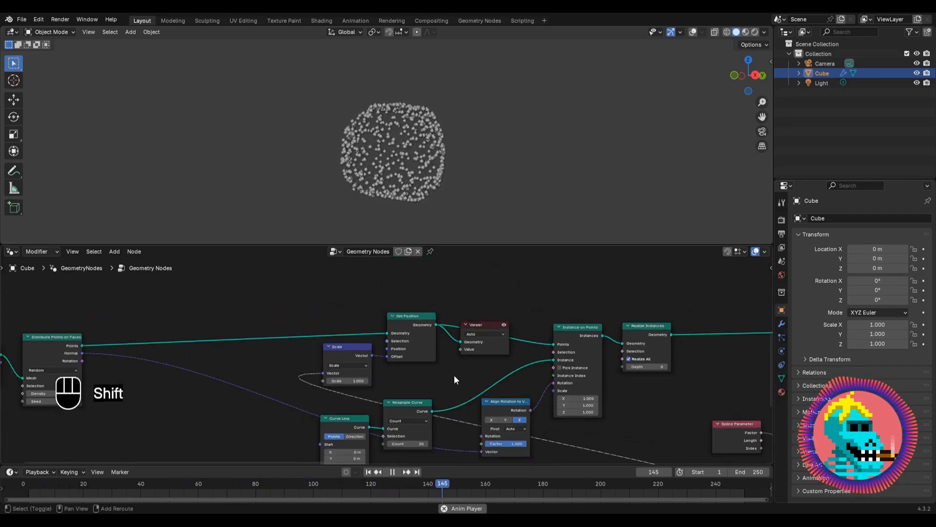
Stop playback, return to the first frame, and delete the Viewer node after Set Position
key("space")
key("shift+Left")
scroll(466, 376, "down", 1)
left_click(476, 329)
key("ctrl+x")
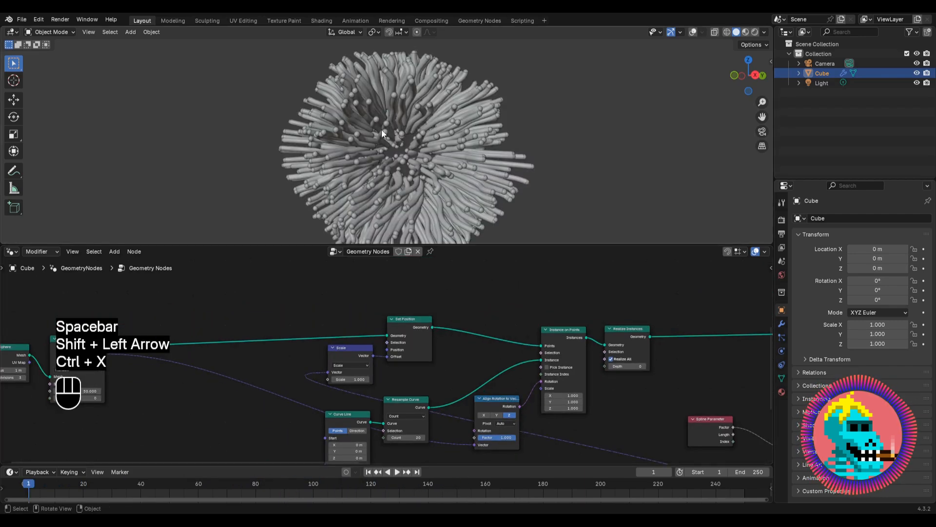
Play the animation to examine how the full tube geometry moves with the displaced points
key("space")
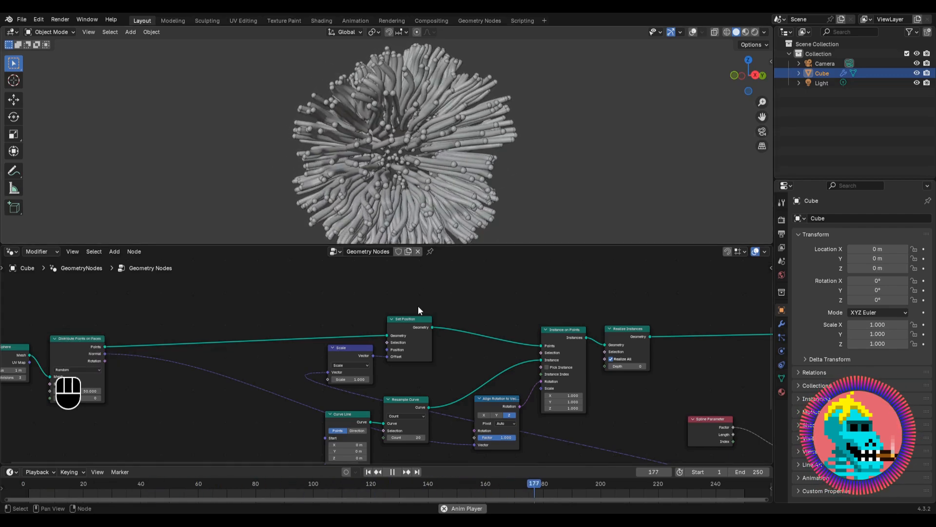
key("space")
key("Home")
Set the Noise Texture's Scale to 1 and play the animation to check the tube motion
scroll(373, 376, "up", 4)
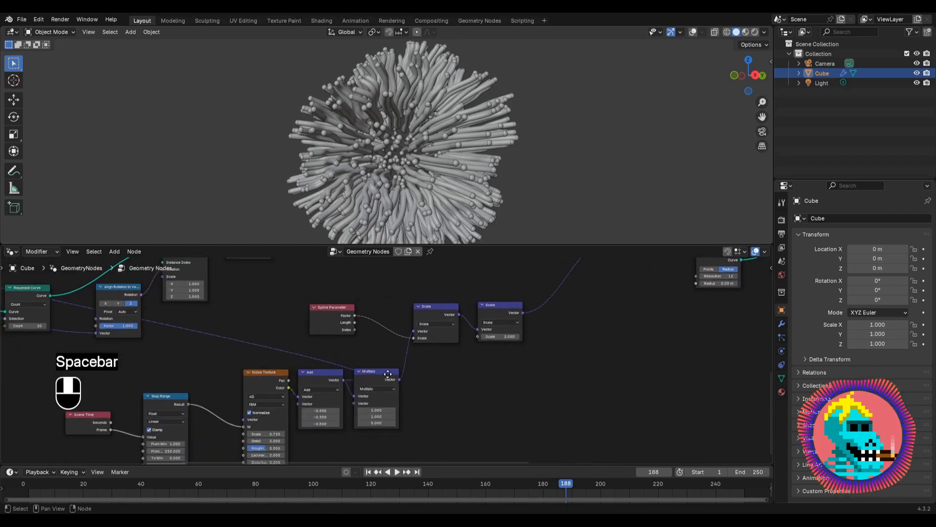
middle_click_drag(366, 368, 508, 382)
scroll(417, 431, "up", 4)
middle_click_drag(417, 431, 399, 326)
scroll(401, 331, "up", 3)
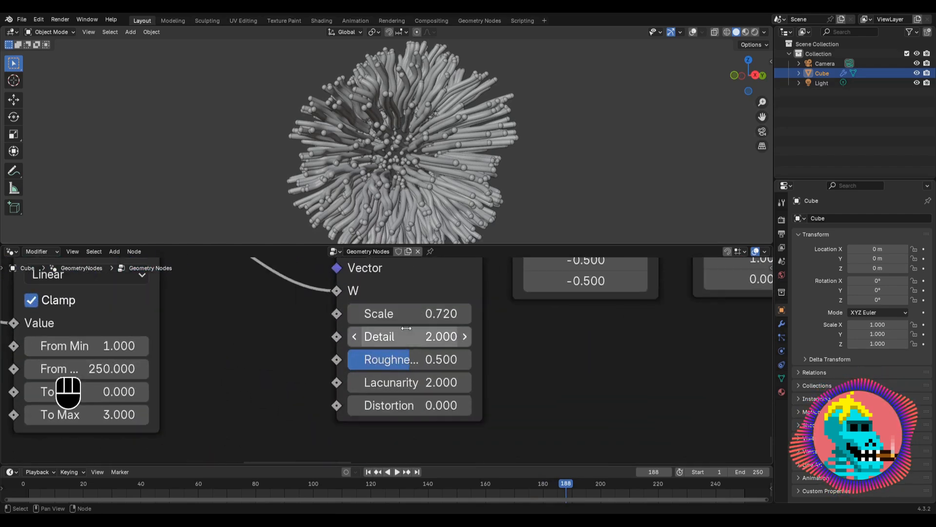
double_click(400, 323)
type("1")
key("Return")
key("space")
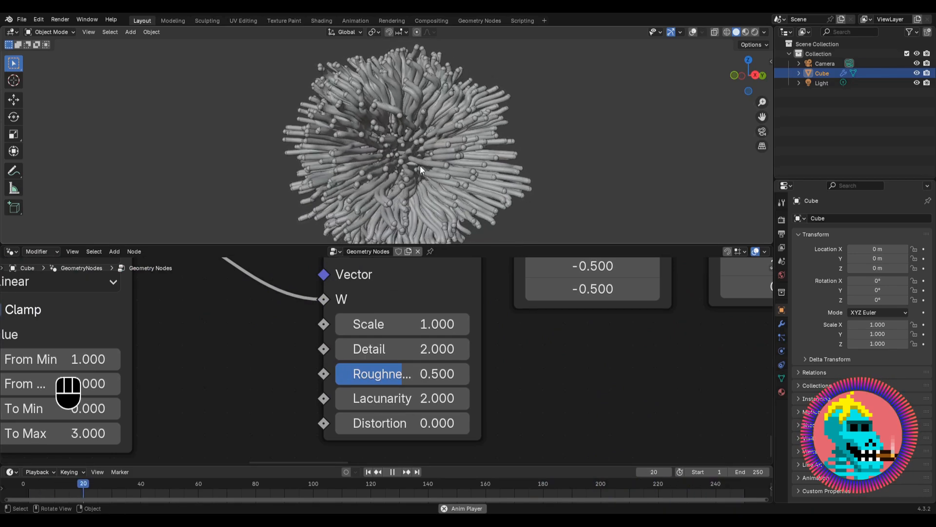
key("space")
scroll(385, 341, "down", 1)
Insert a Set Material node between Join Geometry and Group Output
scroll(386, 341, "down", 13)
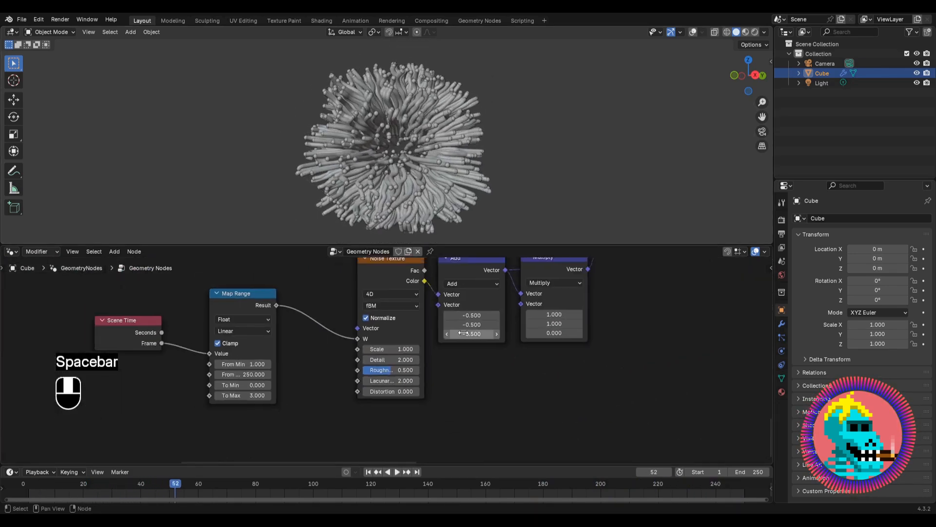
middle_click_drag(464, 335, 385, 393)
middle_click_drag(628, 276, 327, 415)
scroll(487, 340, "down", 4)
middle_click_drag(593, 293, 295, 406)
scroll(404, 369, "up", 3)
middle_click_drag(404, 370, 423, 344)
key("shift+a")
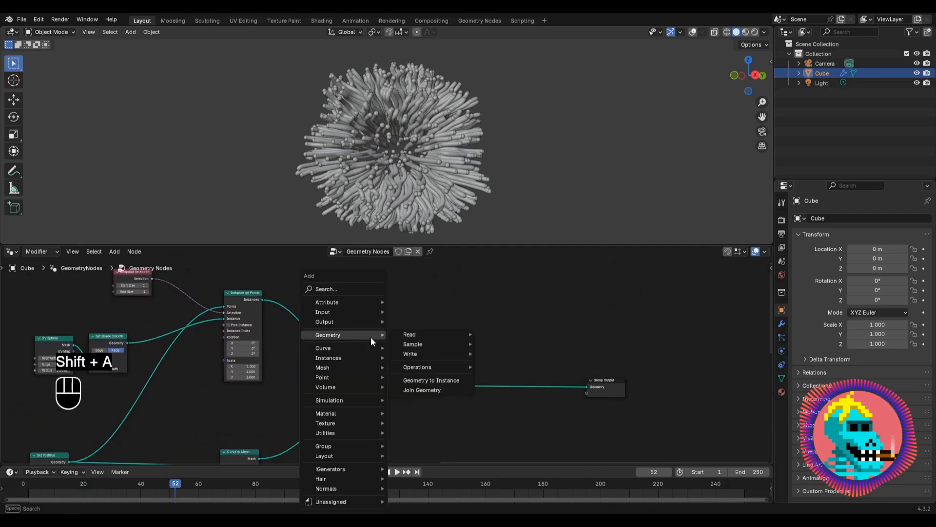
type("set")
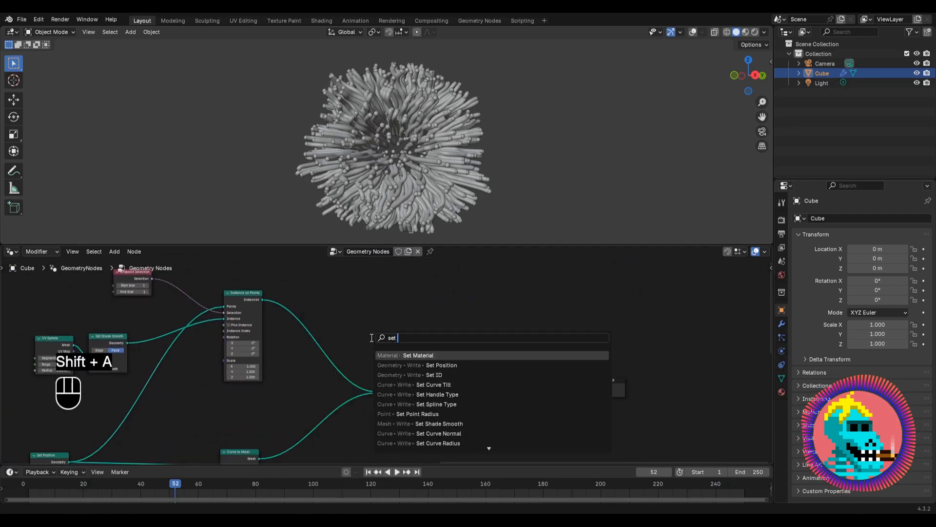
type(" mater")
key("Return")
left_click(480, 372)
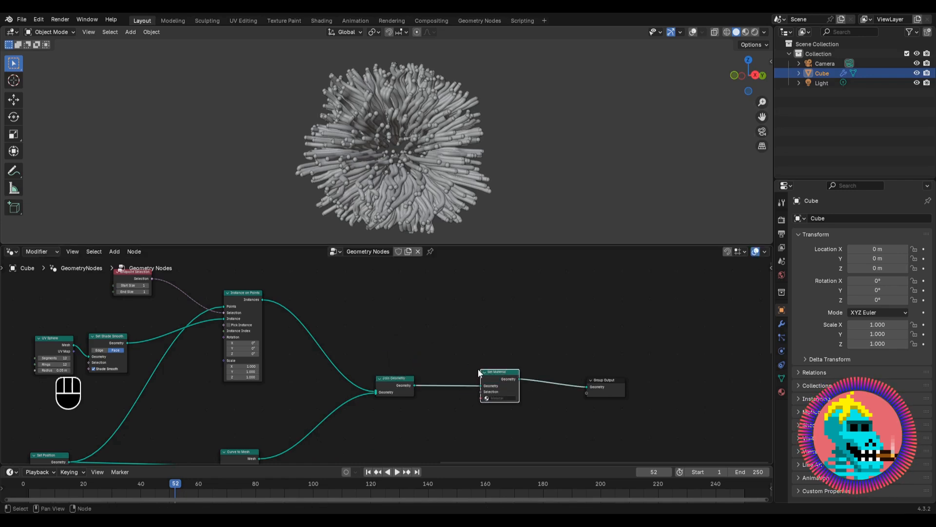
Assign the existing material "Material" in the Set Material node and move Group Output farther out
middle_click_drag(483, 373, 423, 376)
scroll(423, 379, "up", 3)
left_click(449, 421)
left_click(451, 308)
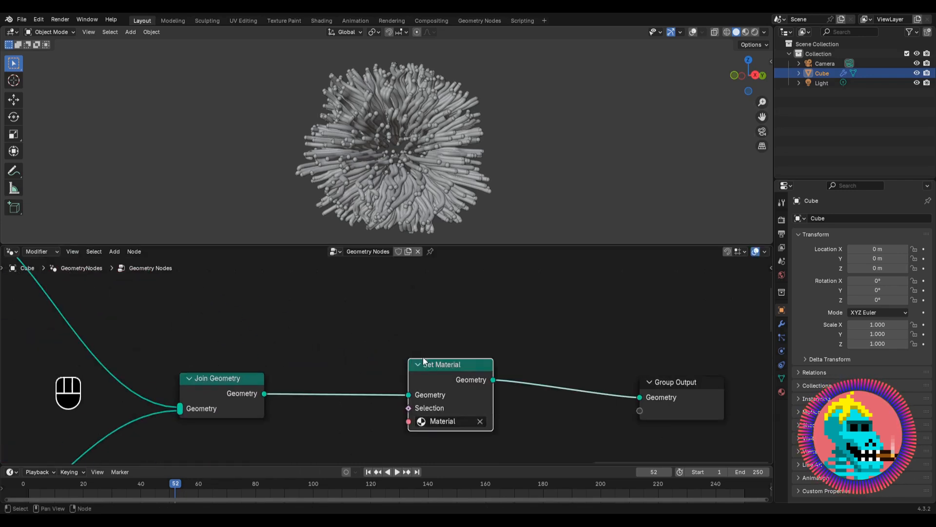
scroll(501, 369, "down", 4)
middle_click_drag(507, 370, 425, 356)
left_click_drag(547, 372, 619, 359)
Insert a Realize Instances node between the sphere tips' Instance on Points and Join Geometry
scroll(220, 317, "down", 2)
middle_click_drag(177, 314, 388, 351)
scroll(385, 356, "up", 1)
scroll(387, 357, "down", 1)
key("shift+a")
type("resa")
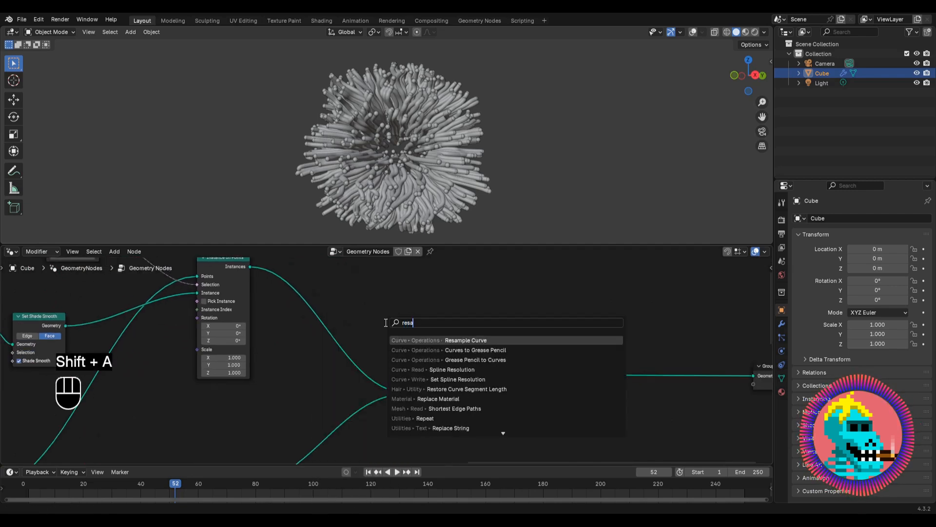
key("BackSpace")
type("a")
key("Return")
left_click(276, 272)
Align the new Realize Instances node beside the upper part of Instance on Points
middle_click_drag(288, 270, 364, 376)
scroll(370, 372, "up", 5)
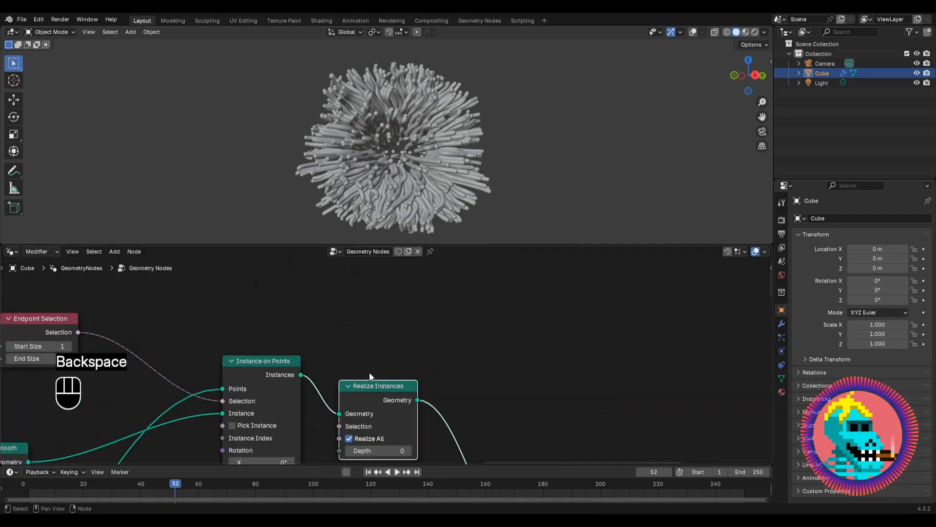
left_click_drag(378, 390, 378, 359)
scroll(368, 361, "down", 2)
scroll(368, 362, "down", 3)
middle_click_drag(368, 363, 367, 340)
left_click_drag(373, 340, 375, 344)
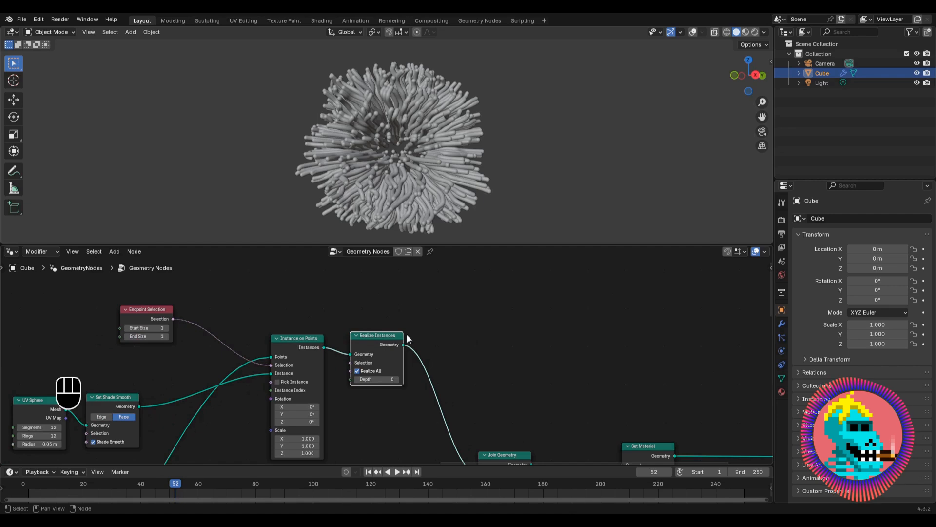
Enlarge the 3D viewport, frame the whole model looking along the X axis, and align the camera to that view
scroll(380, 355, "down", 4)
scroll(348, 366, "down", 3)
middle_click_drag(338, 378, 402, 309)
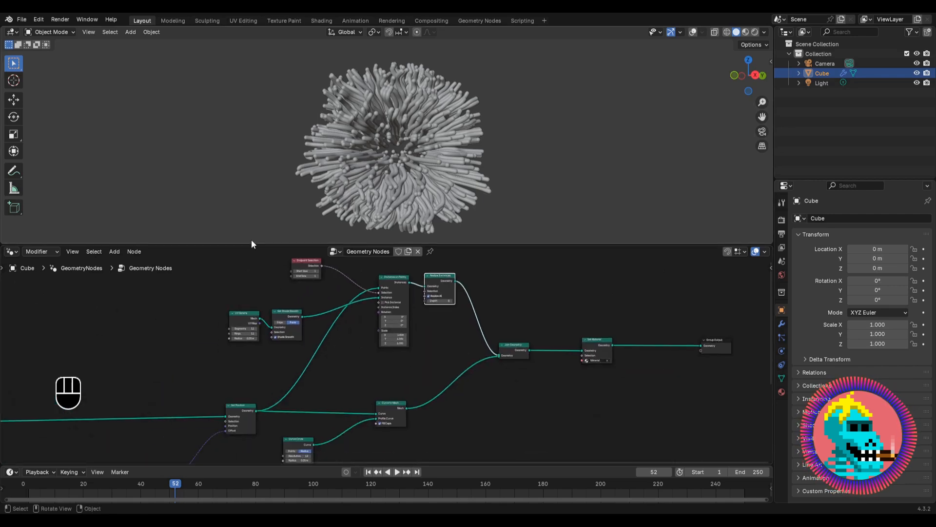
left_click_drag(250, 244, 246, 308)
middle_click_drag(396, 163, 493, 173, "shift")
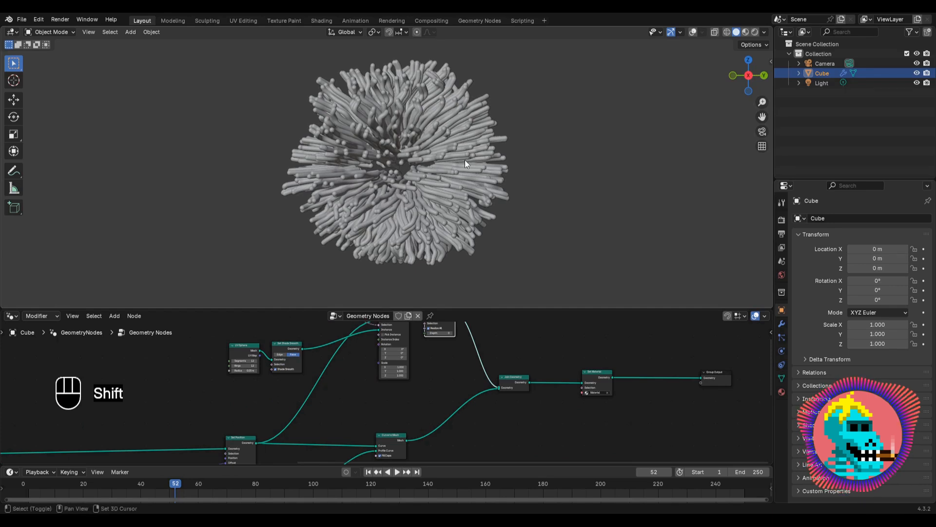
scroll(464, 164, "down", 2)
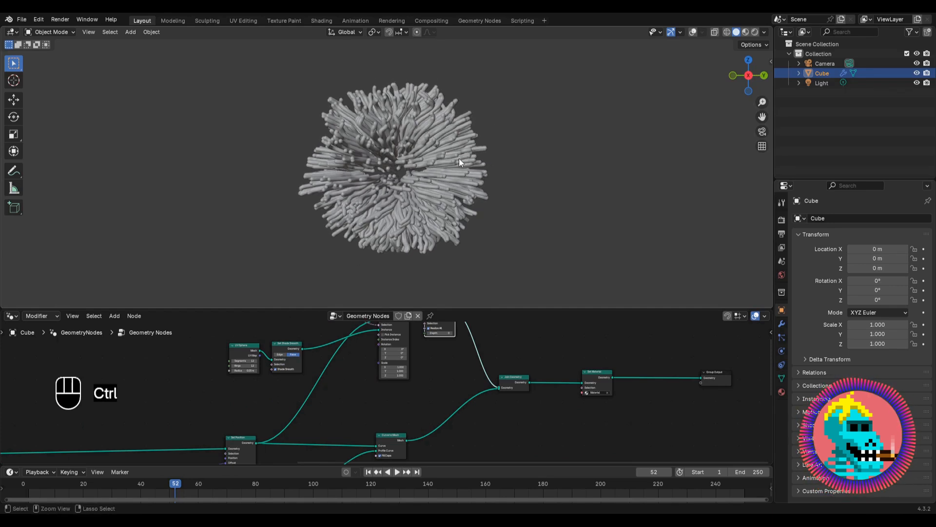
key("ctrl+alt+KP_0")
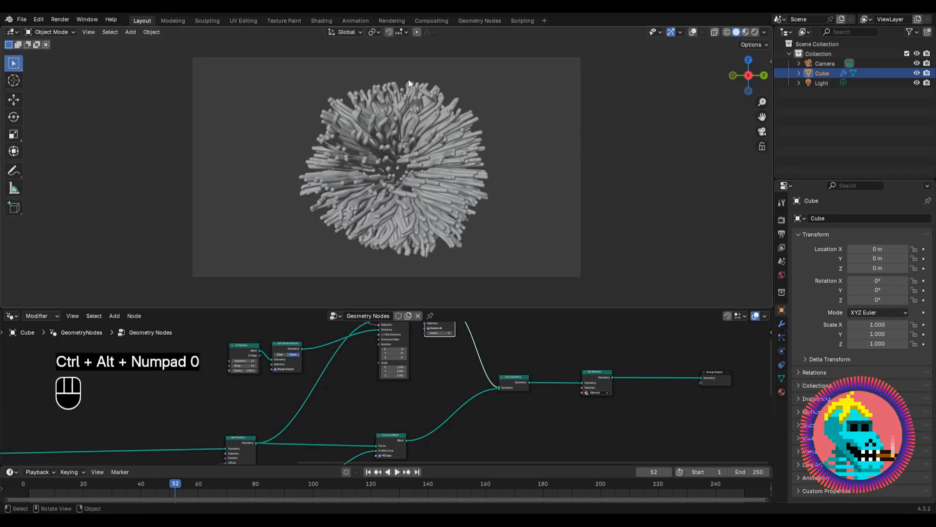
Turn the viewport overlays back on and select the Cube object
left_click(692, 33)
left_click(503, 61)
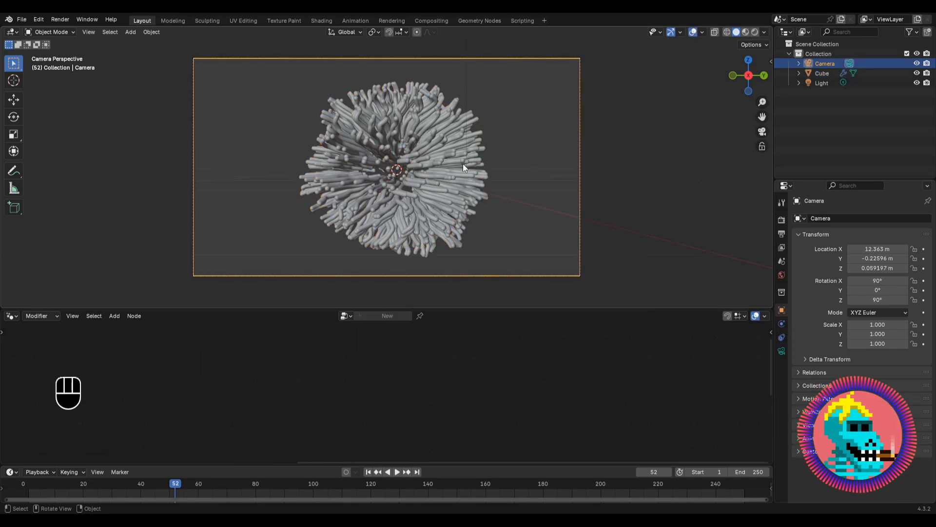
left_click(399, 134)
Set the scene's render engine to Cycles with GPU Compute as the device
left_click(781, 220)
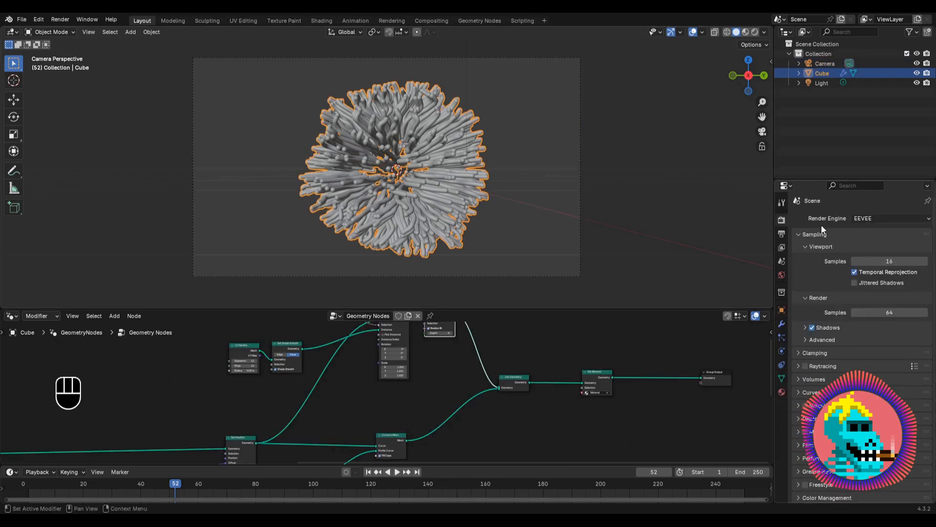
left_click(871, 218)
left_click(866, 242)
left_click(863, 242)
left_click(868, 253)
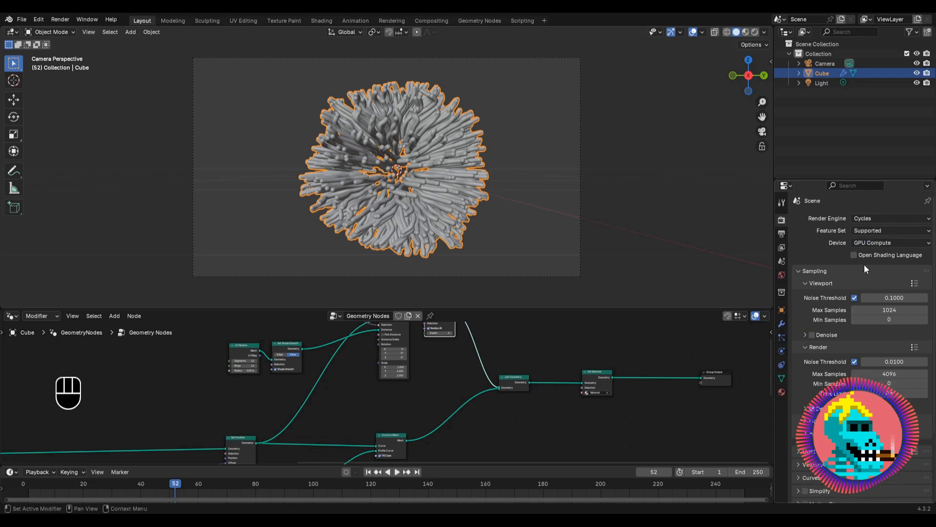
Set the maximum samples to 100 for both the viewport and the final render
left_click(883, 310)
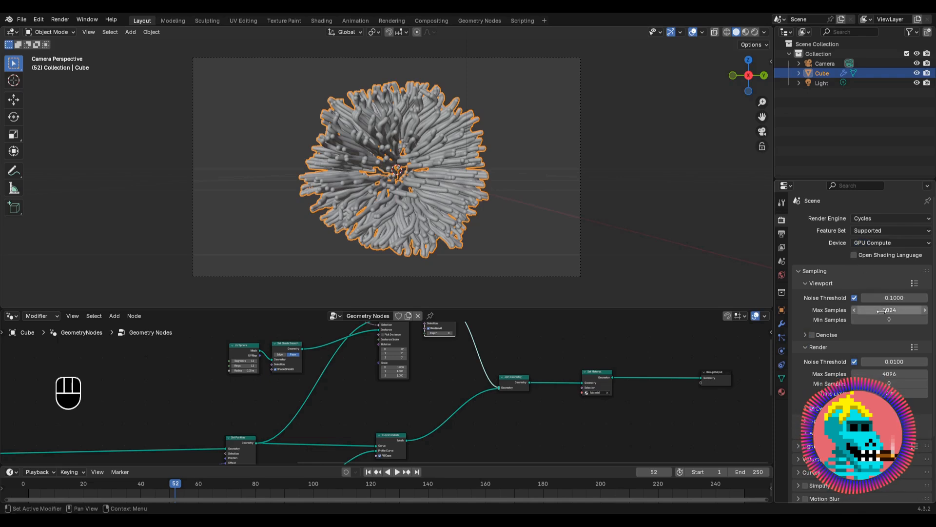
type("100")
key("Return")
left_click(891, 373)
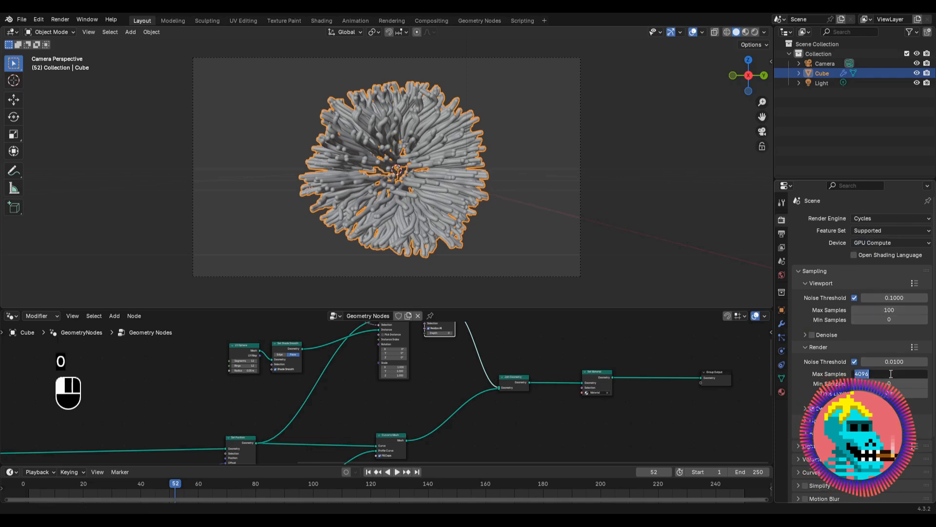
type("100")
key("Return")
Set the color management look to High Contrast
scroll(889, 372, "down", 4)
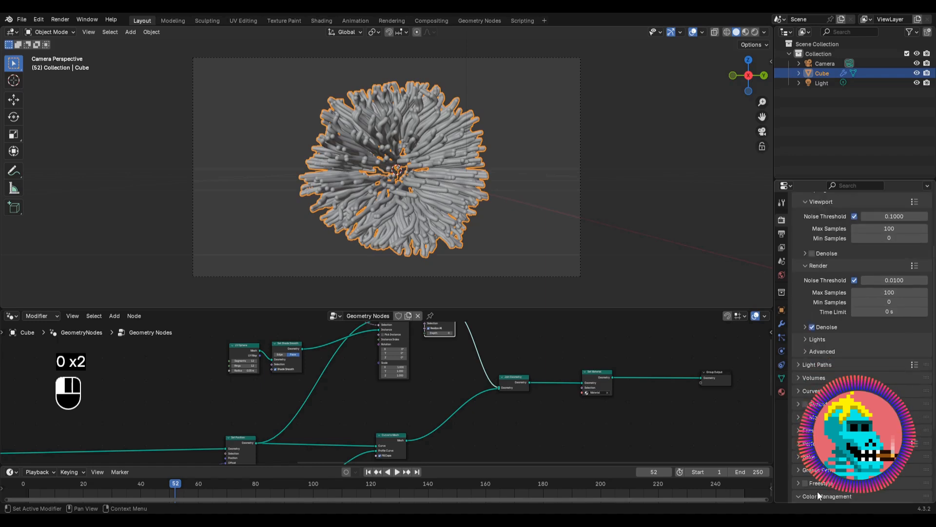
left_click(819, 496)
scroll(858, 439, "down", 4)
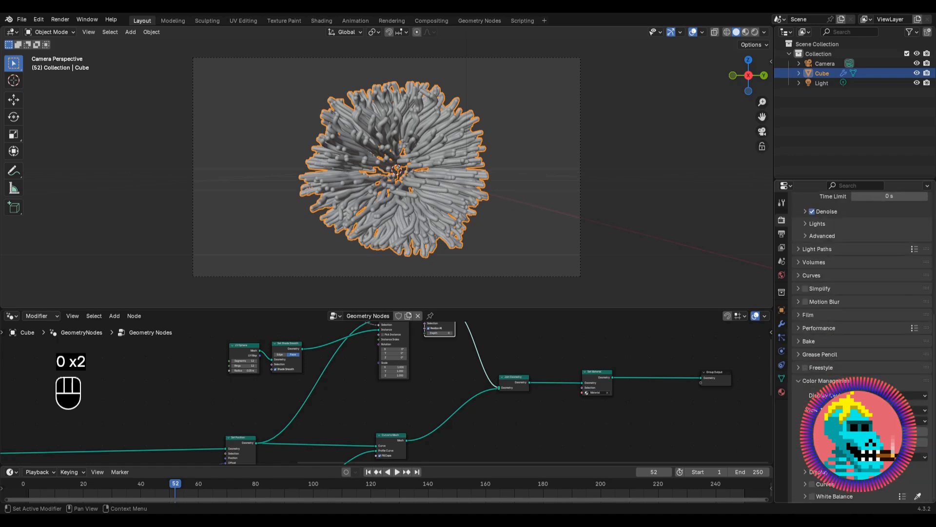
left_click(878, 432)
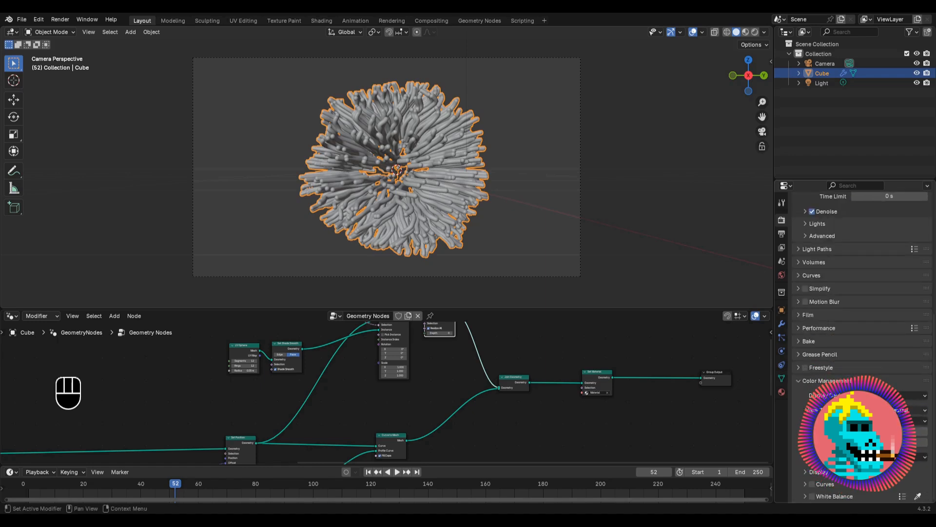
left_click(868, 420)
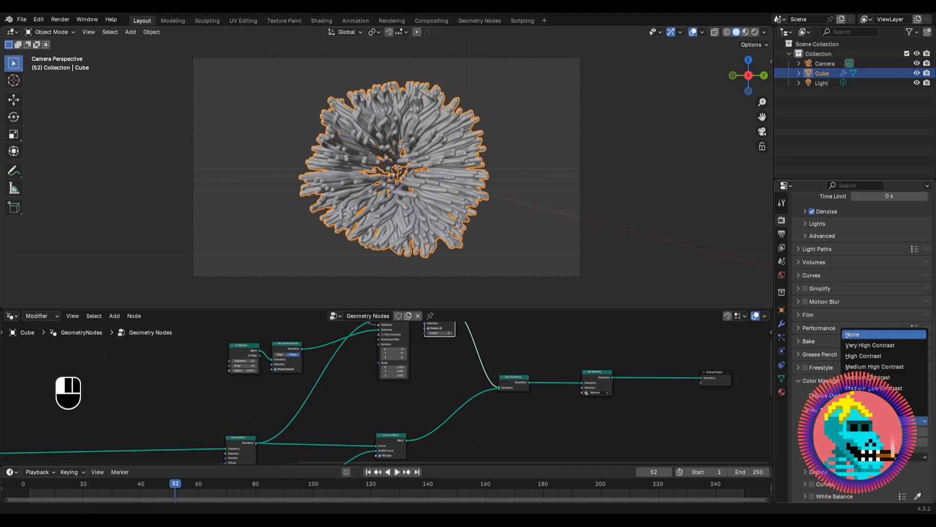
left_click(862, 356)
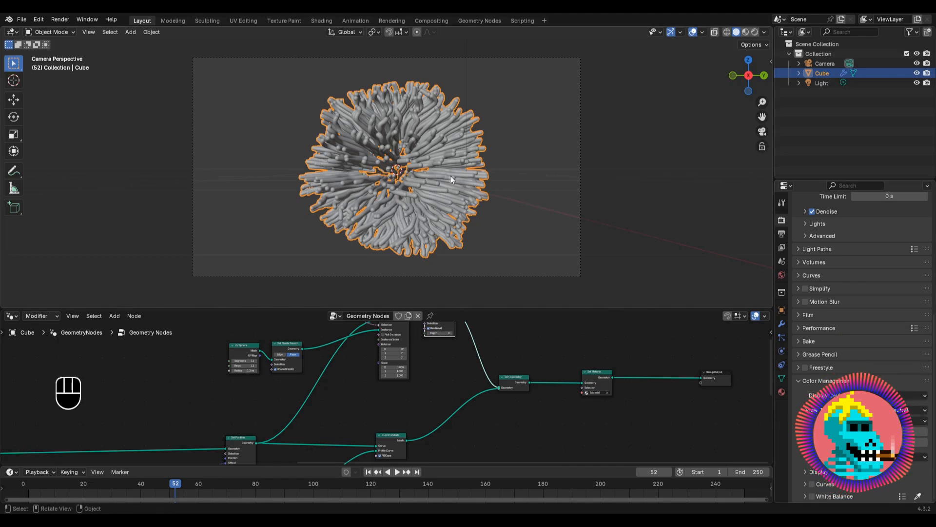
Show the viewport in rendered shading, enable viewport denoising, and hide the overlays
left_click(756, 32)
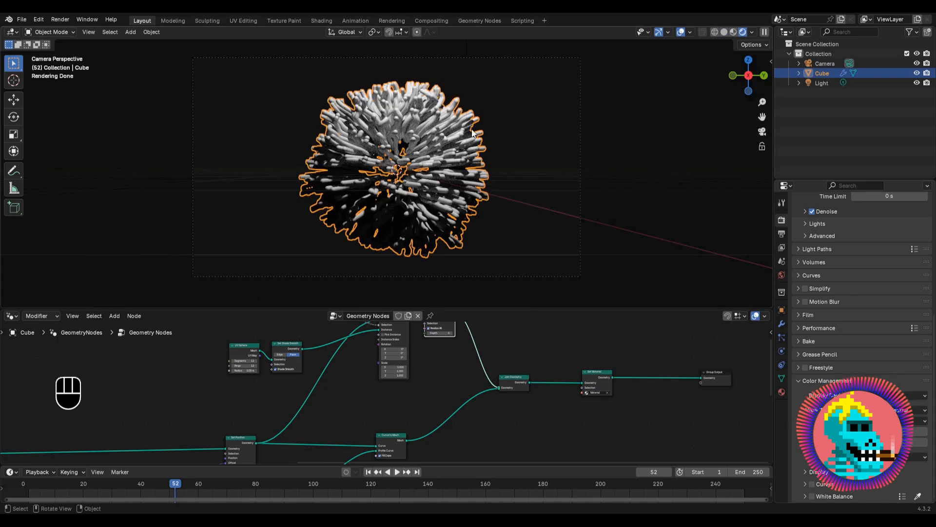
scroll(837, 253, "up", 10)
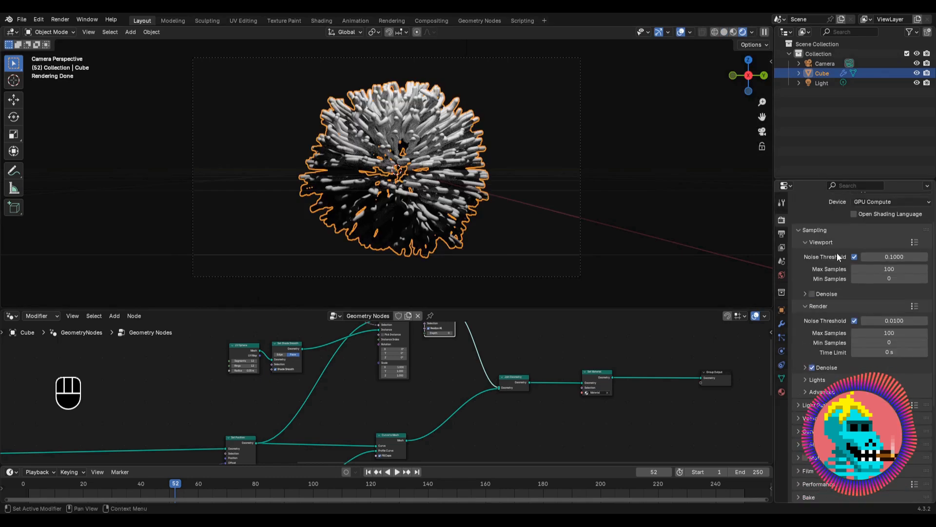
left_click(811, 335)
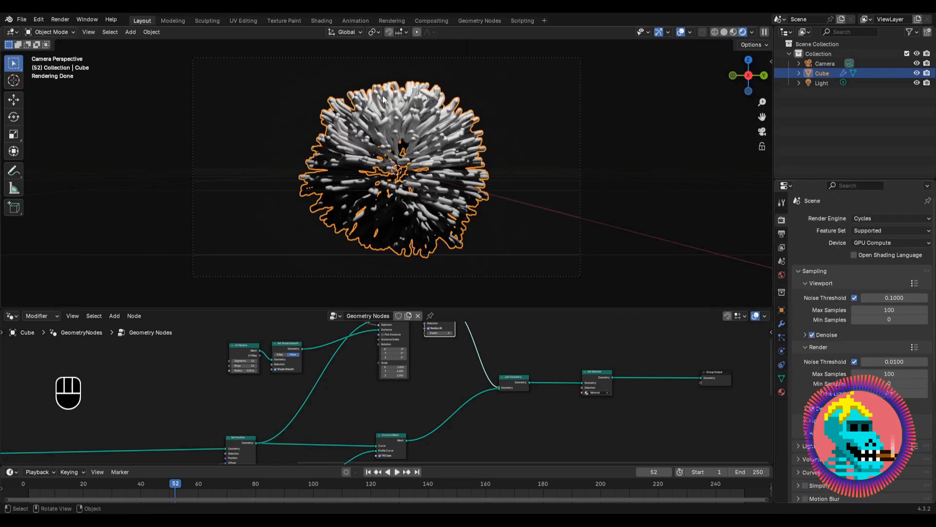
left_click(682, 32)
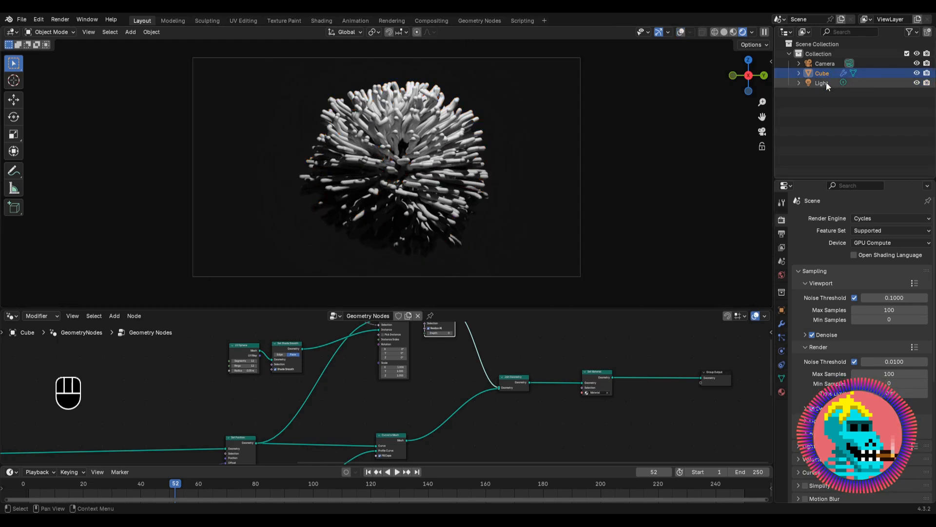
Enlarge the node editor area and switch it to the Shader Editor showing the World nodes
left_click_drag(471, 310, 472, 273)
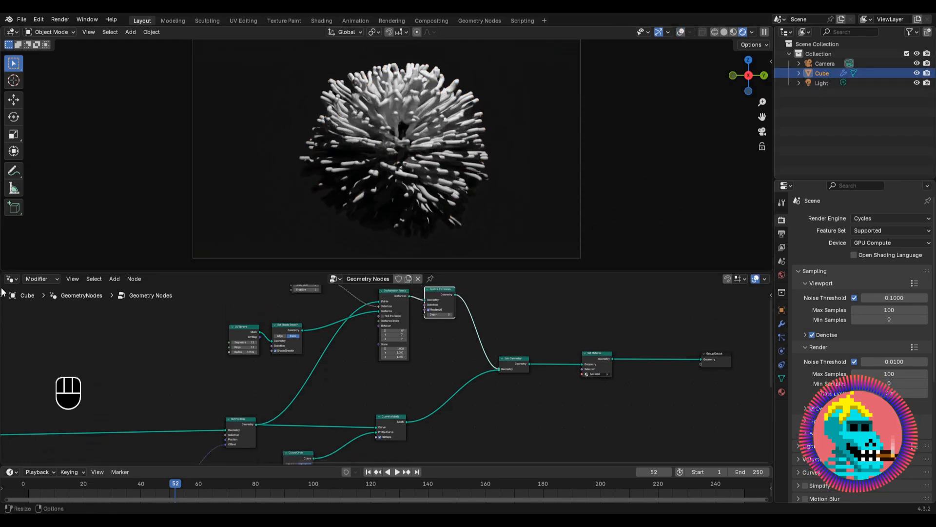
left_click(11, 279)
left_click(38, 369)
scroll(273, 368, "up", 3)
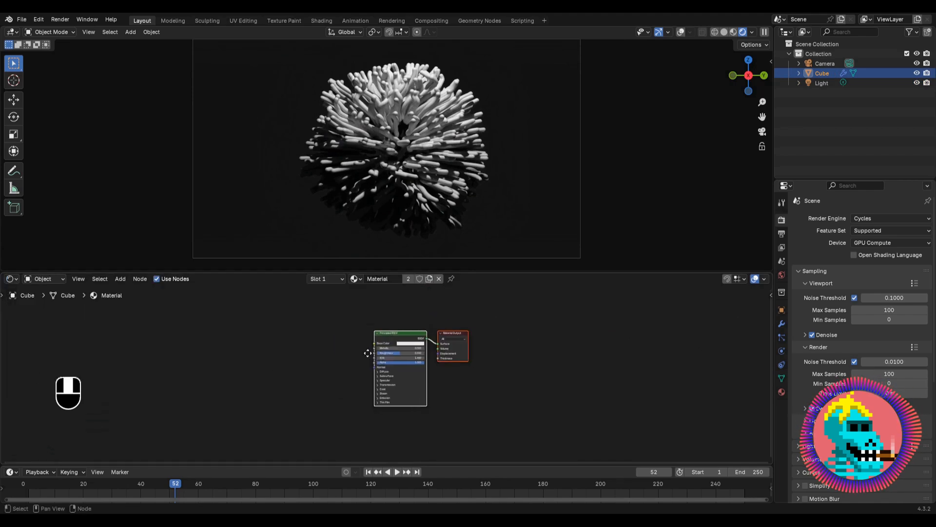
left_click(45, 281)
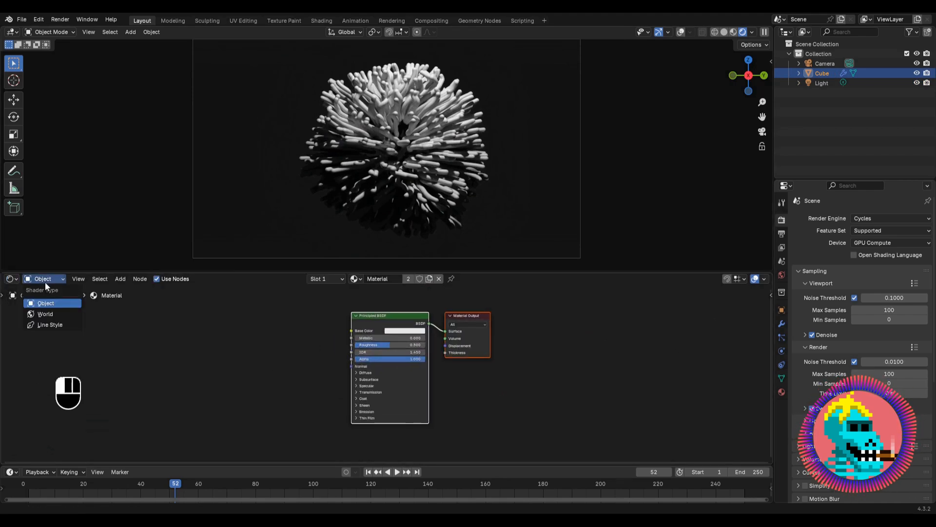
left_click(46, 314)
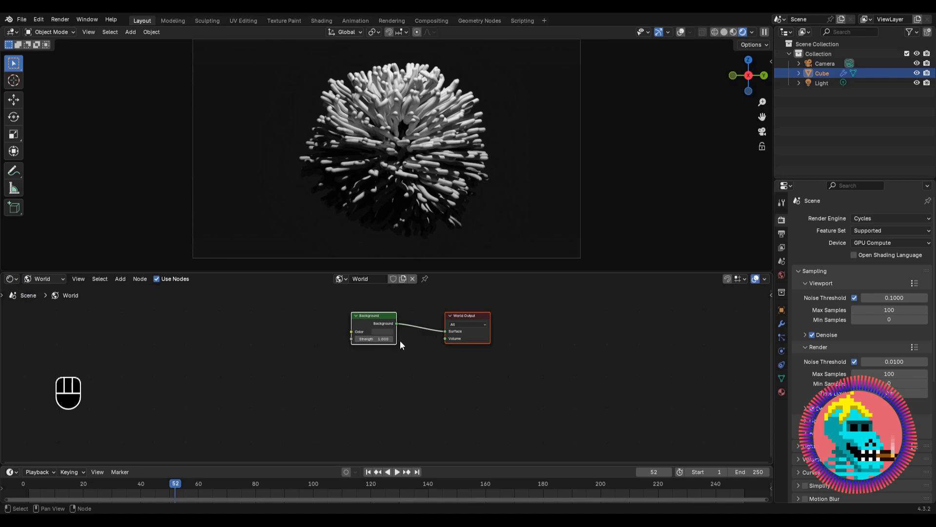
Move the World's Background node below and away from World Output and set its color to black
middle_click_drag(353, 328, 423, 359)
scroll(423, 358, "up", 4)
left_click_drag(446, 341, 384, 409)
middle_click_drag(404, 423, 417, 383)
scroll(417, 384, "up", 5)
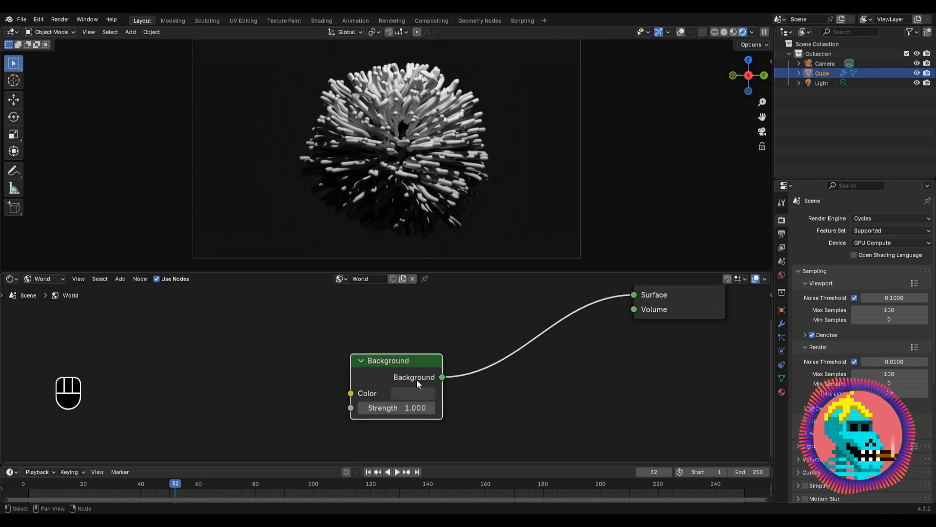
left_click(413, 393)
left_click_drag(511, 256, 511, 281)
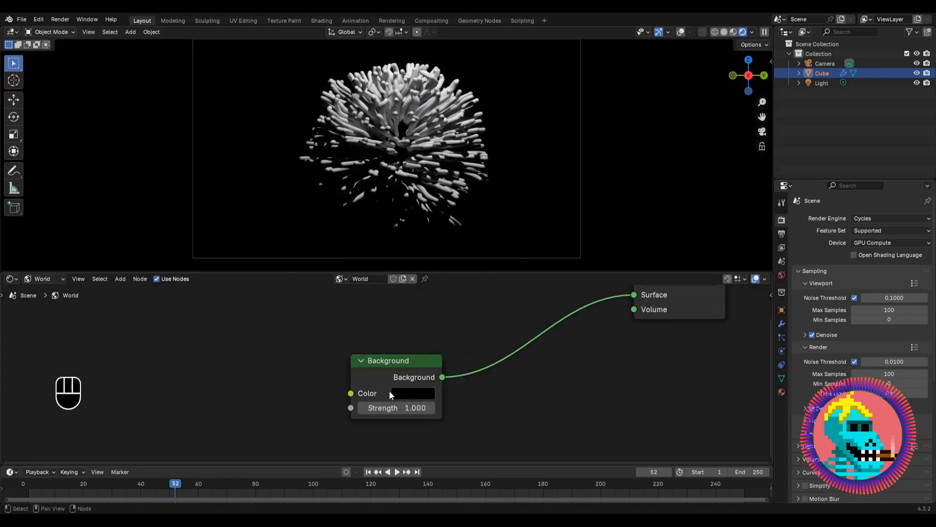
Duplicate the Background node, place the copy above the original, and move World Output farther out
scroll(392, 387, "down", 2)
middle_click_drag(393, 386, 395, 386)
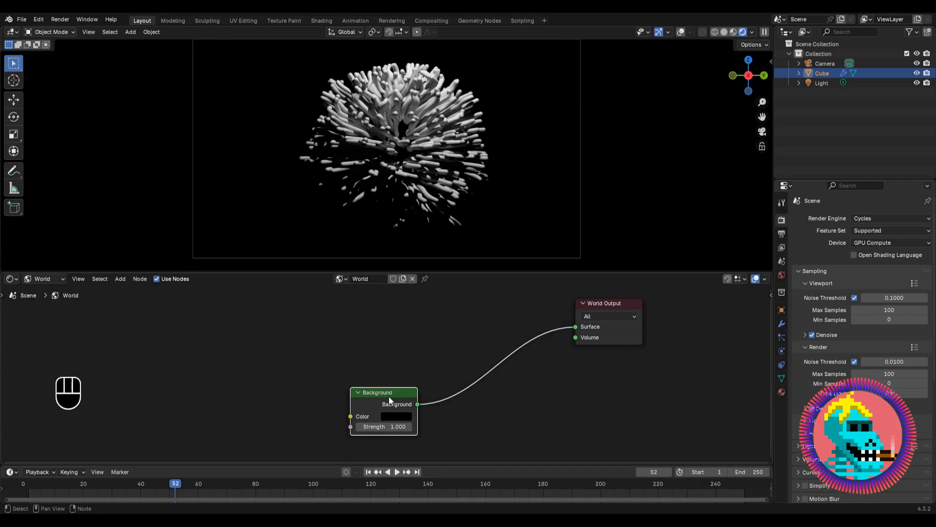
key("shift+d")
left_click(390, 326)
left_click_drag(607, 309, 650, 309)
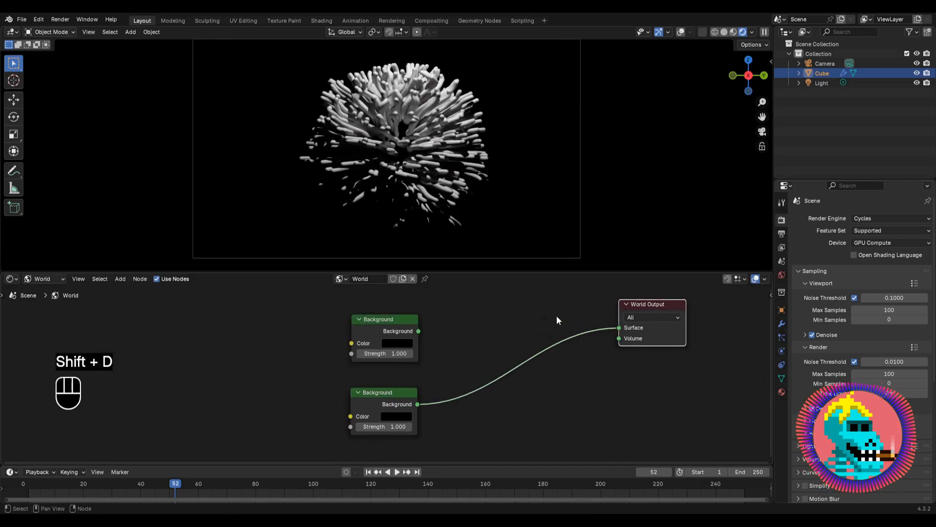
Insert a Mix Shader before World Output and feed the black Background into its second Shader input
scroll(378, 343, "up", 1)
key("shift+a")
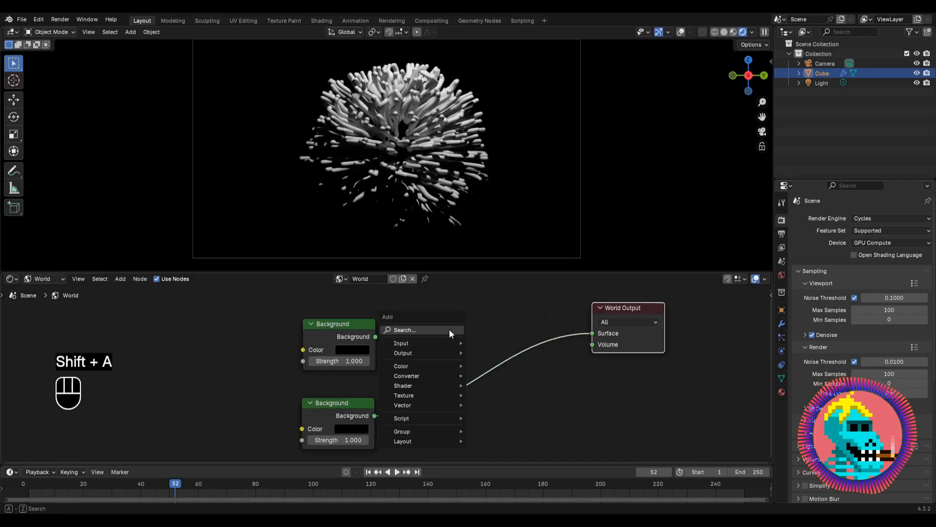
type("mi")
key("Down")
key("Down")
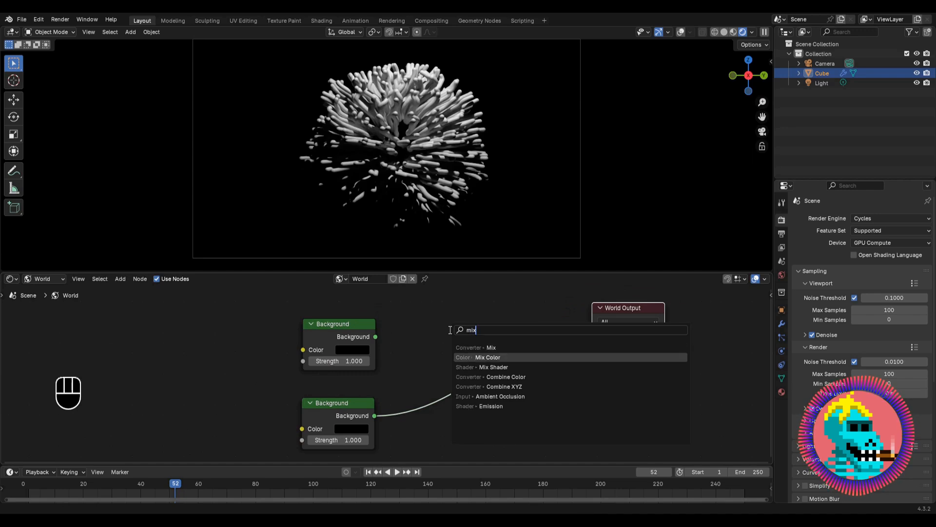
key("Return")
left_click(446, 339)
left_click_drag(463, 343, 474, 328)
mouse_move(451, 362)
left_mouse_down()
mouse_move(442, 368)
mouse_move(450, 373)
left_mouse_up()
Set the upper Background's color to white and connect it to the Mix Shader's first Shader input
left_click(361, 350)
left_click_drag(432, 218, 432, 181)
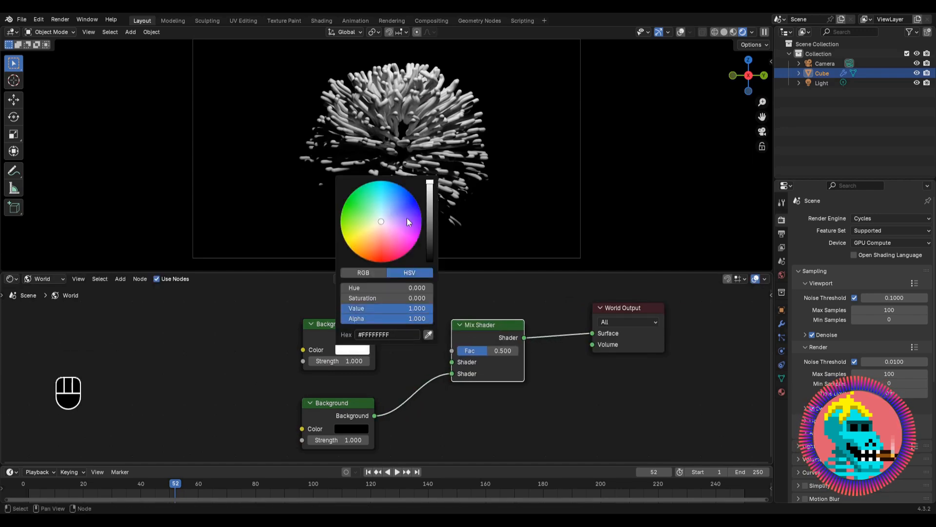
left_click(310, 316)
left_click(479, 334)
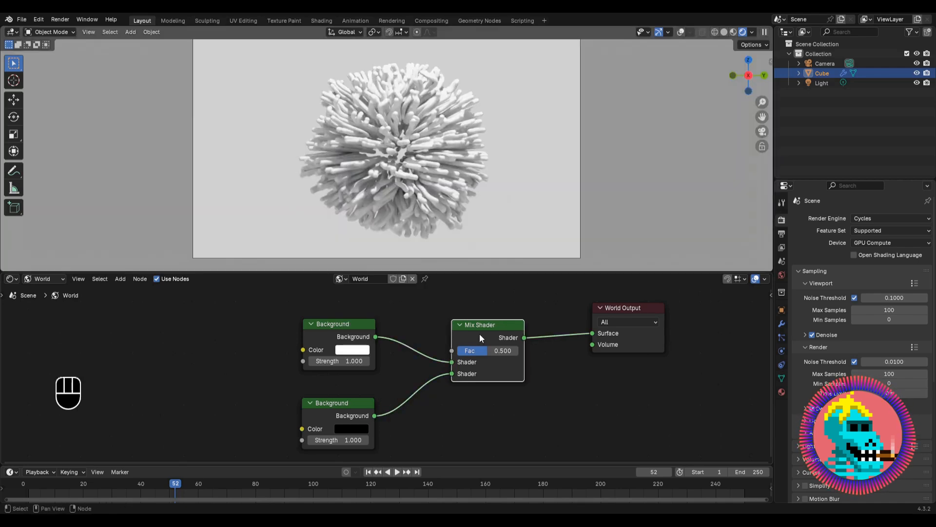
Add a Light Path node beside the upper Background node
scroll(479, 334, "down", 1)
middle_click_drag(346, 335, 386, 356)
scroll(386, 356, "up", 2)
left_click_drag(290, 300, 282, 322)
key("shift+a")
type("light")
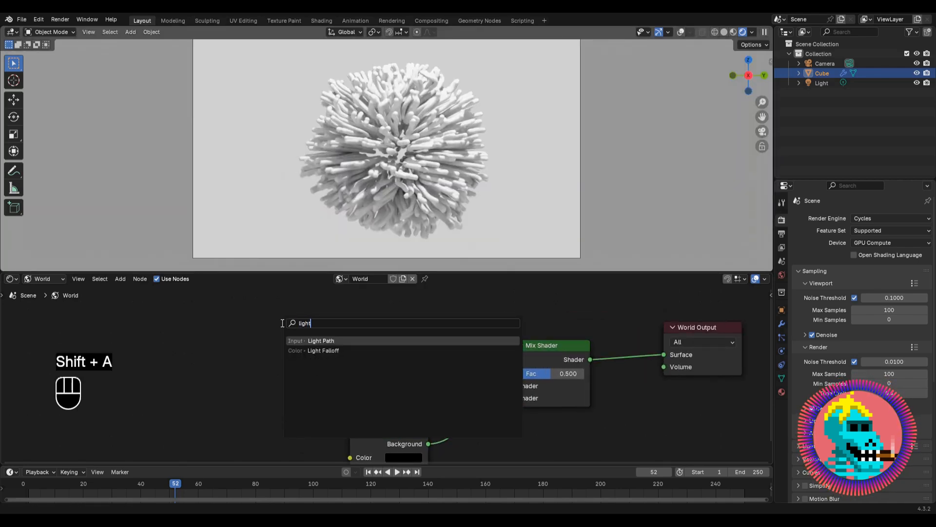
key("Return")
left_click(247, 285)
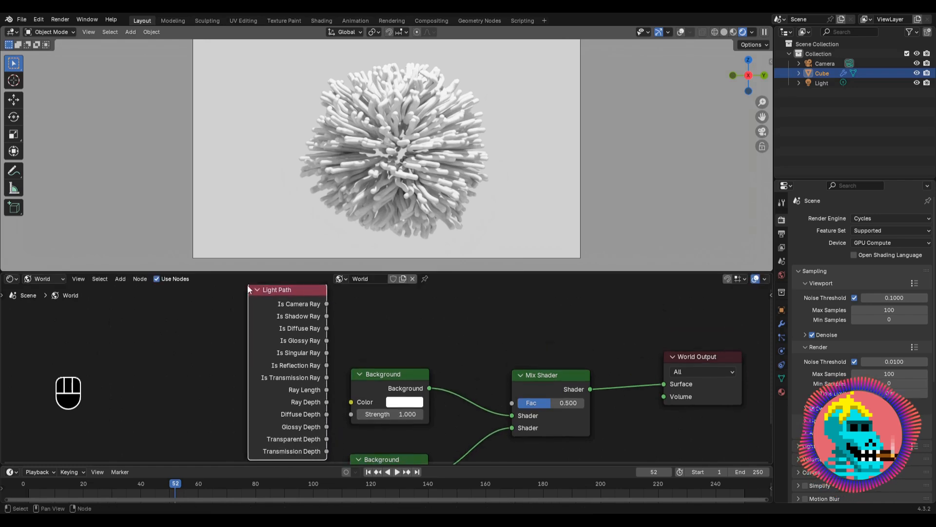
Connect Light Path's Is Camera Ray to the Mix Shader's Fac, hide its unused sockets, and place it above the white Background
scroll(283, 335, "down", 3)
middle_click_drag(280, 334, 248, 342)
scroll(273, 341, "up", 3)
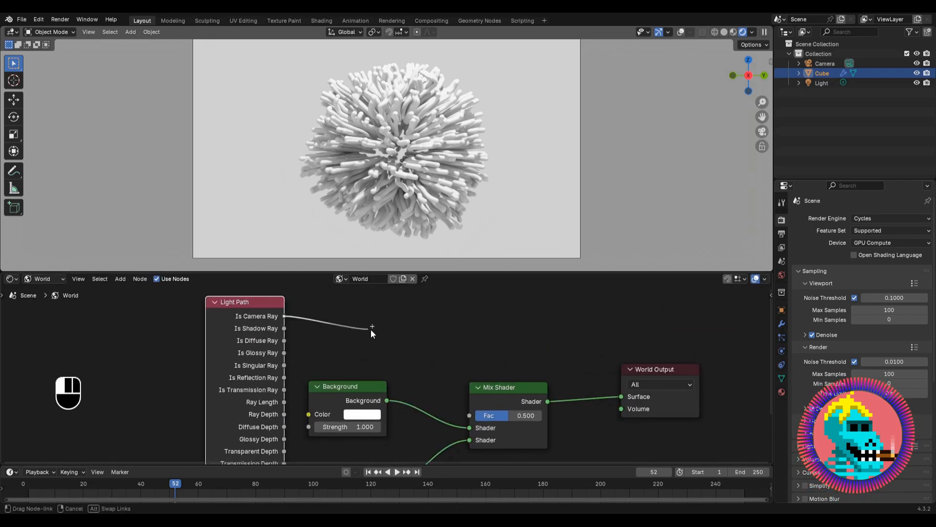
left_click_drag(465, 405, 466, 408)
key("ctrl+h")
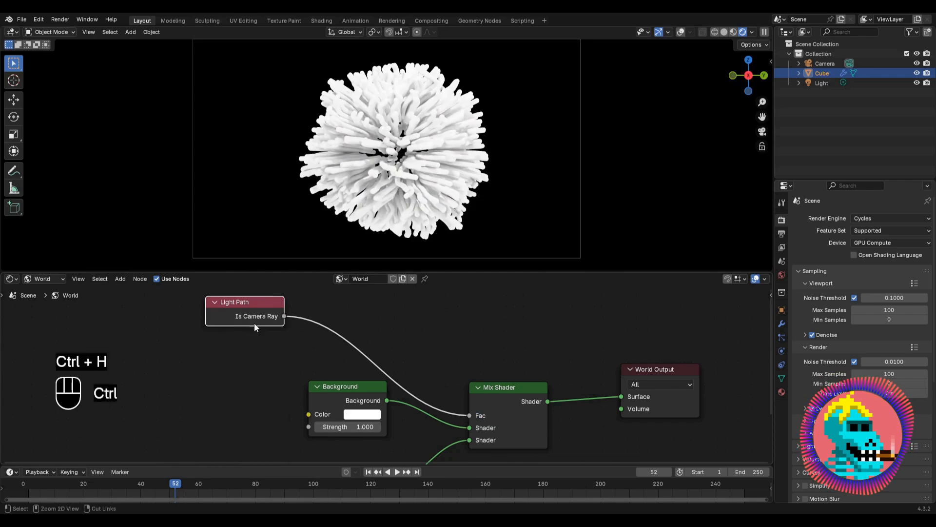
left_click_drag(253, 323, 350, 341)
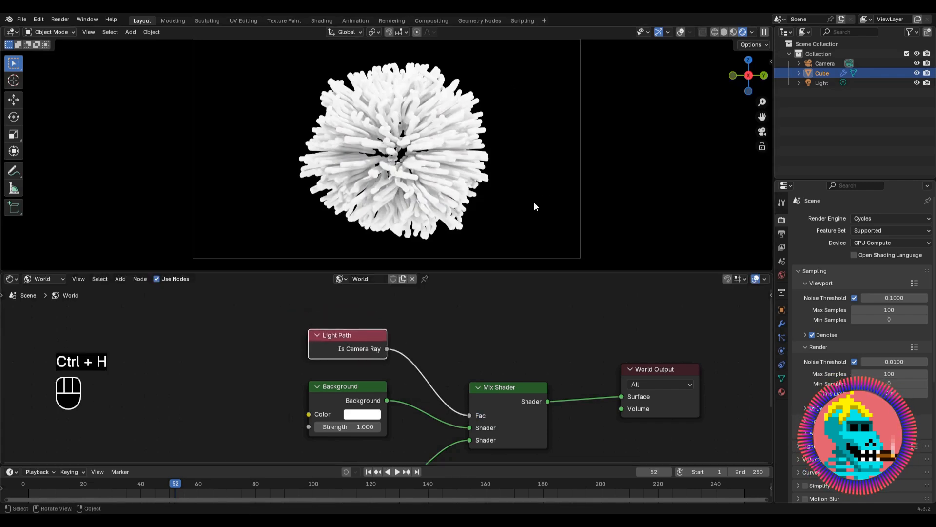
Darken the upper Background's color from white to a light grey
scroll(421, 413, "down", 3)
middle_click_drag(421, 414, 403, 347)
scroll(396, 365, "up", 1)
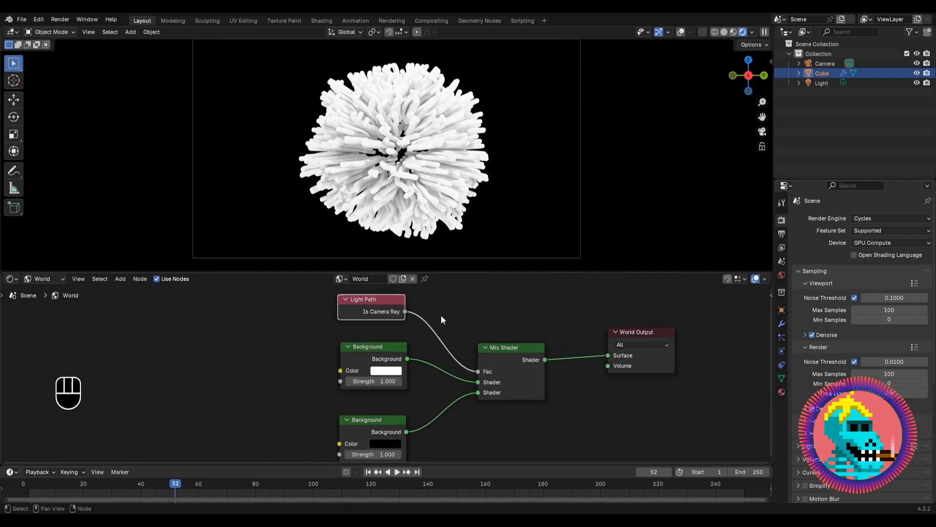
middle_click_drag(439, 312, 408, 312)
scroll(386, 368, "up", 2)
left_click(351, 369)
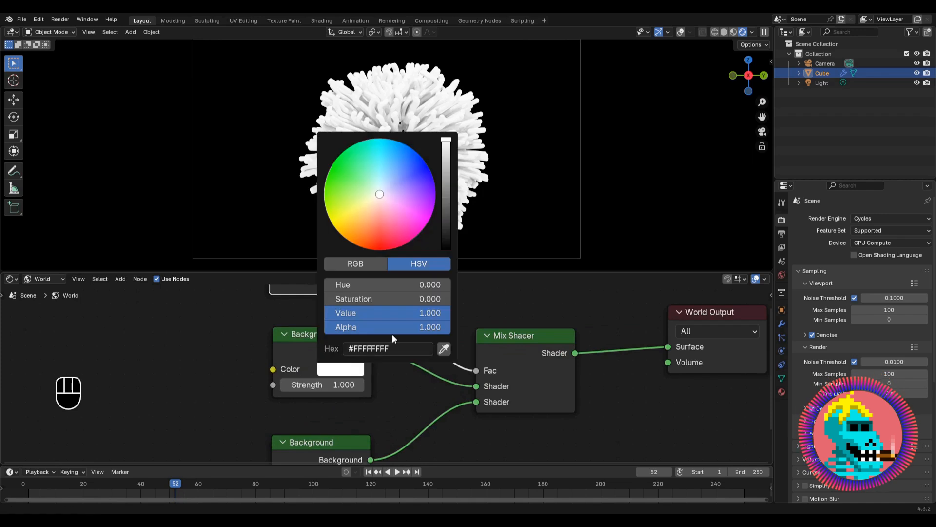
left_click_drag(446, 149, 446, 170)
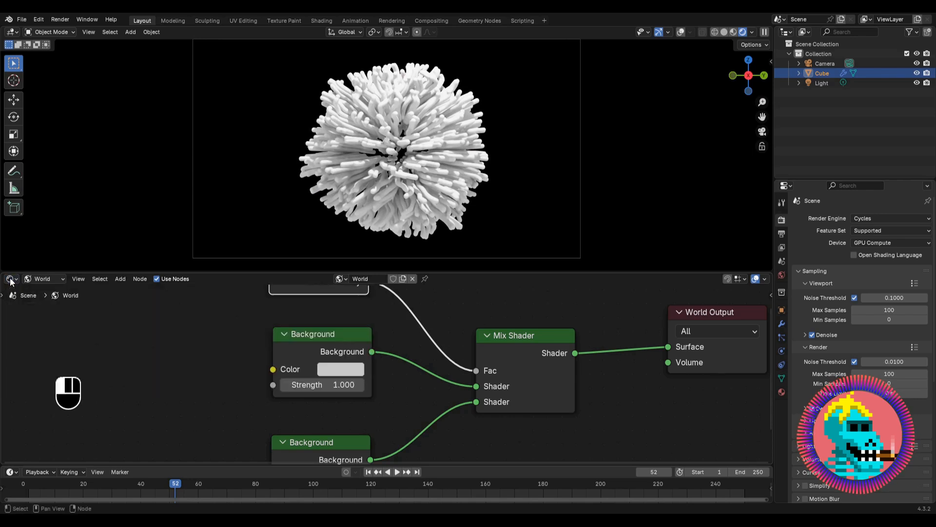
Switch the Shader Editor from the World nodes back to the Cube's material nodes
left_click(46, 303)
scroll(569, 363, "down", 4)
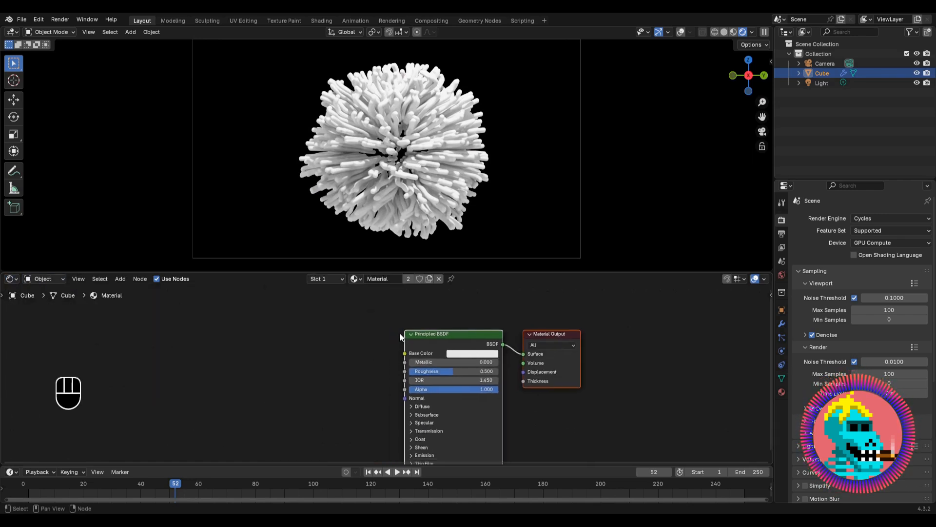
Add a Gradient Texture node before the Principled BSDF in the Cube's material
left_click(377, 358)
key("shift+a")
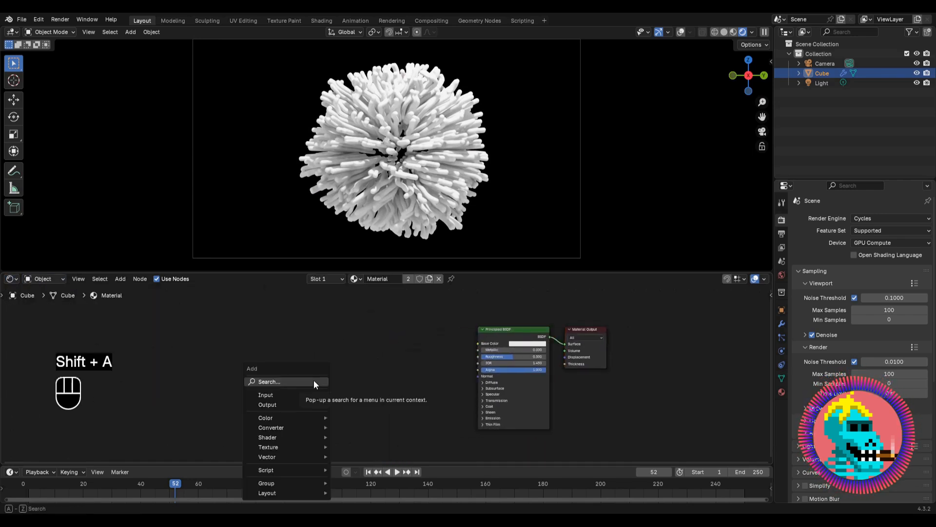
key("shift+a")
type("grad")
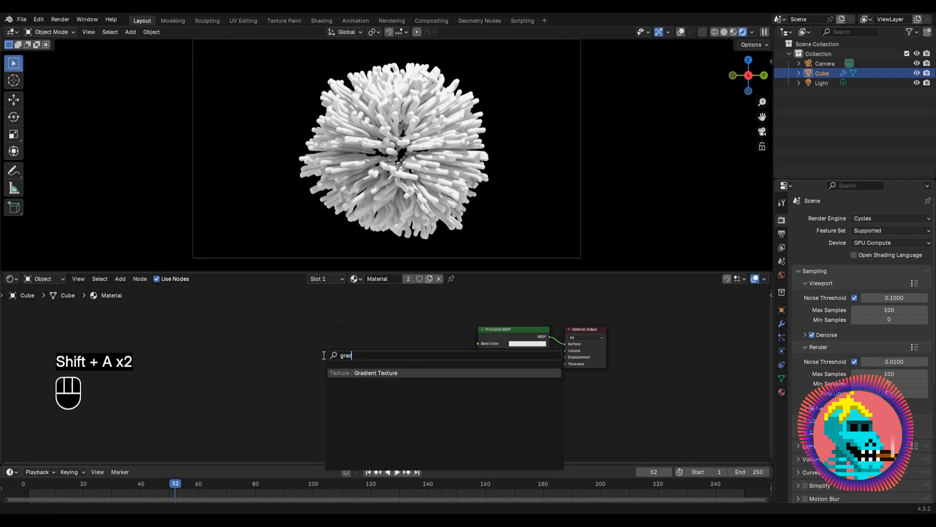
key("Return")
left_click(304, 356)
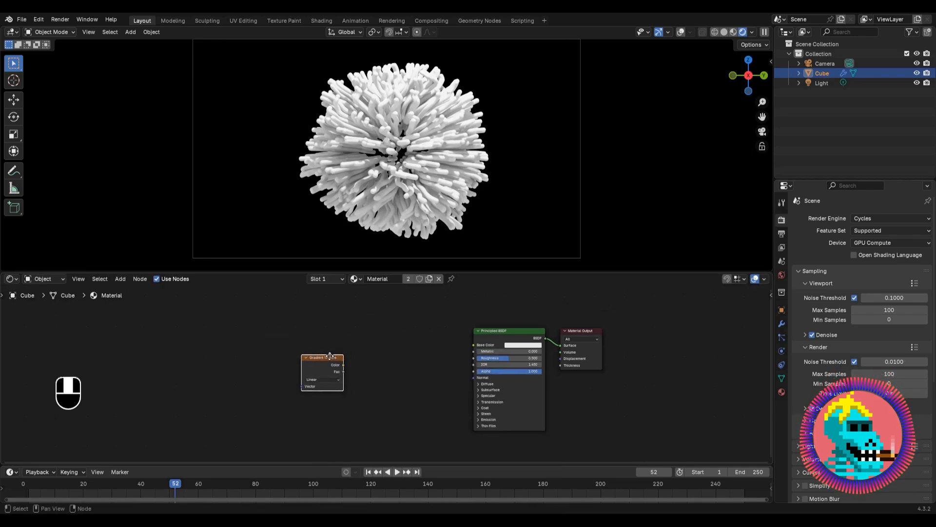
Connect the Gradient Texture's Color output to the Principled BSDF's Base Color
scroll(251, 370, "up", 3)
scroll(256, 365, "up", 2)
scroll(293, 336, "down", 3)
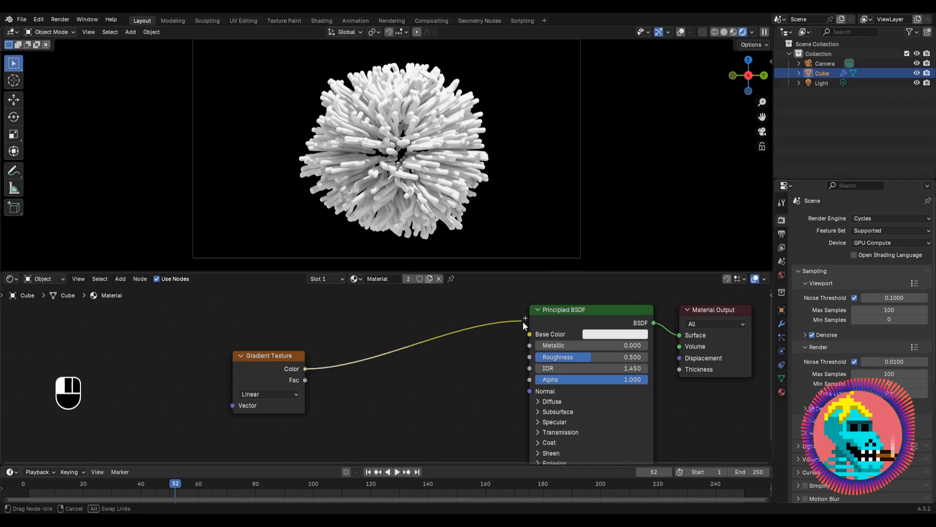
left_click_drag(525, 322, 530, 334)
Add Texture Coordinate and Mapping nodes ahead of the Gradient Texture and feed the Mapping node from the Object coordinates
middle_click_drag(255, 363, 416, 325)
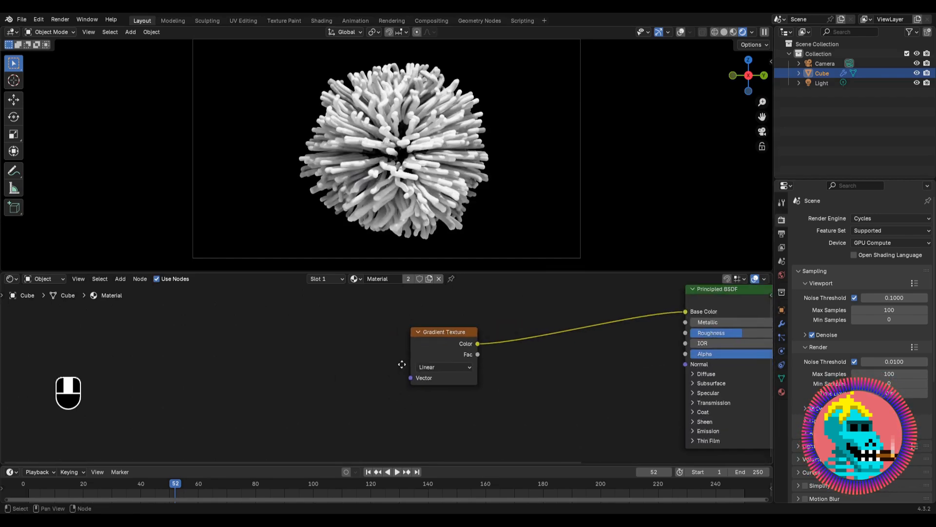
middle_click_drag(402, 364, 412, 361)
scroll(412, 362, "up", 1)
left_click_drag(445, 340, 386, 333)
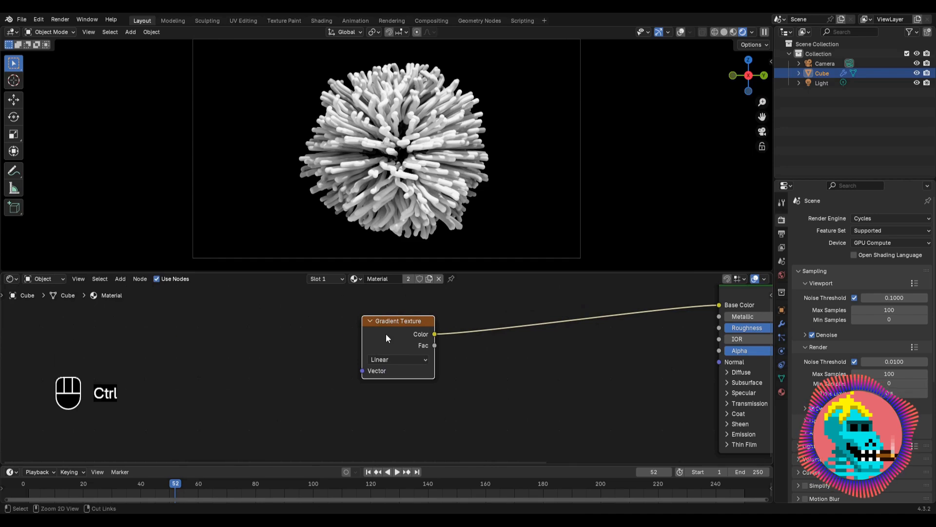
key("ctrl+t")
scroll(273, 351, "up", 2)
middle_click_drag(387, 372, 382, 361)
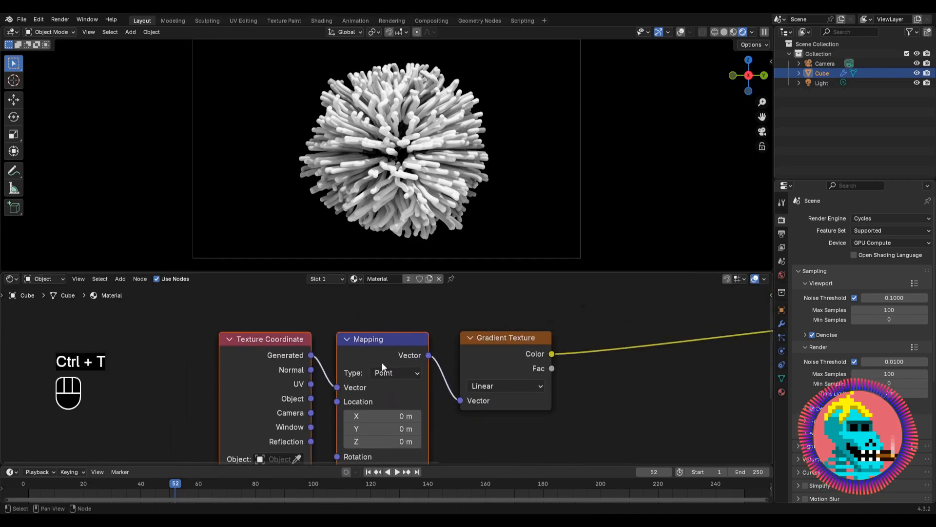
scroll(307, 363, "up", 1)
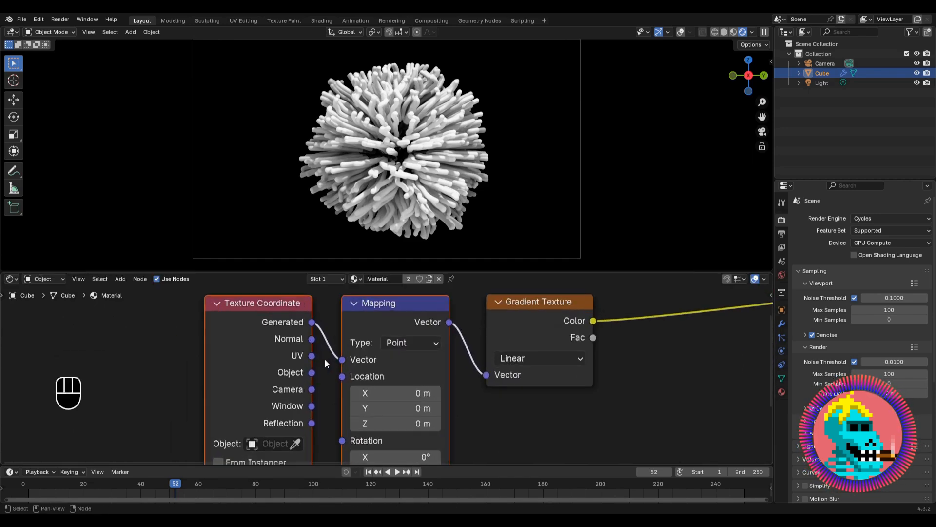
left_click_drag(312, 372, 337, 362)
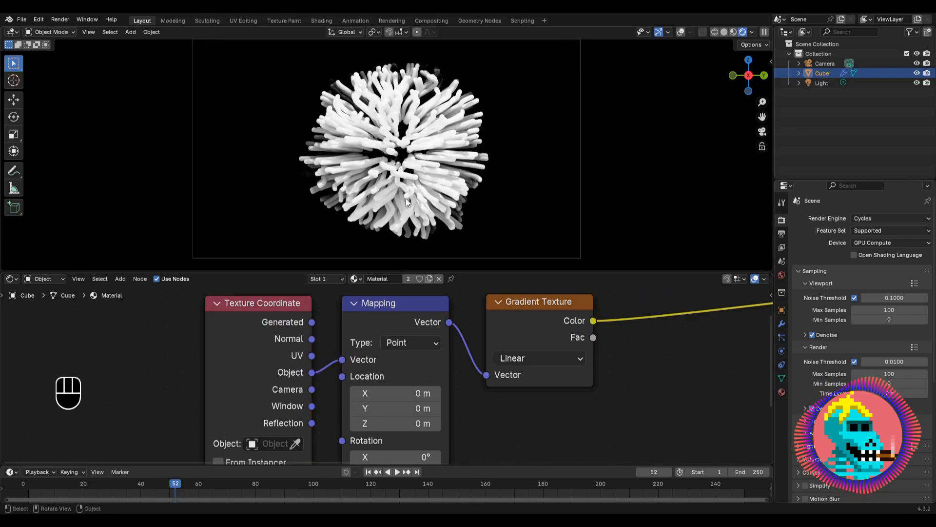
Set the Gradient Texture's type to Spherical and return the viewport to the camera view
middle_click_drag(472, 109, 502, 145)
key("shift+z")
key("shift+z")
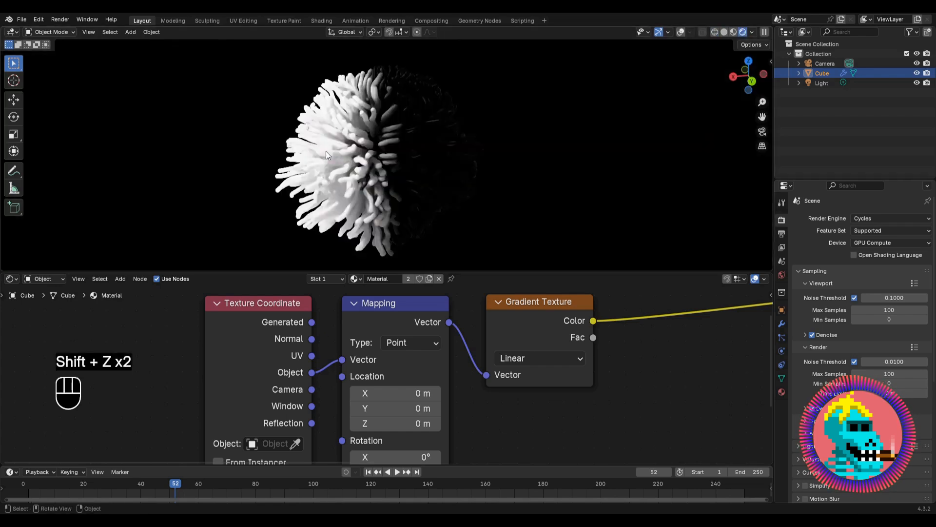
middle_click_drag(326, 151, 382, 162)
left_click(548, 358)
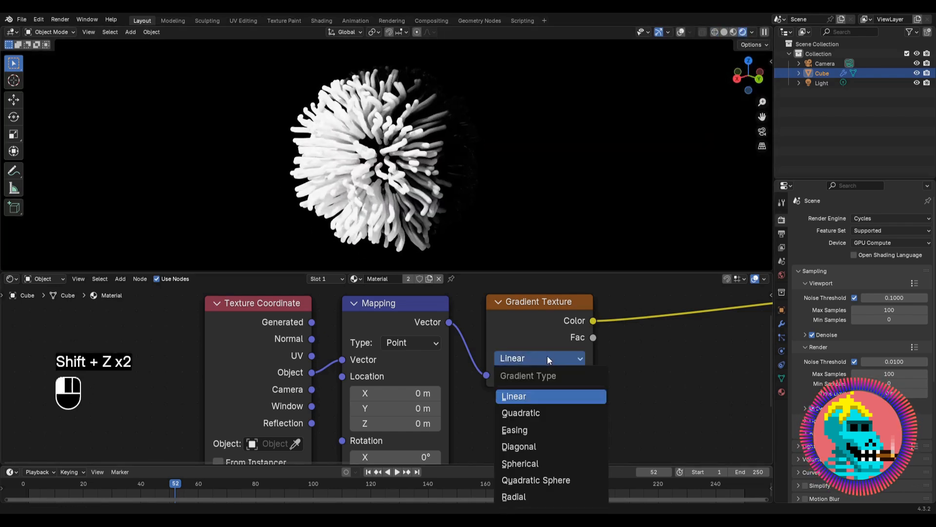
left_click(516, 464)
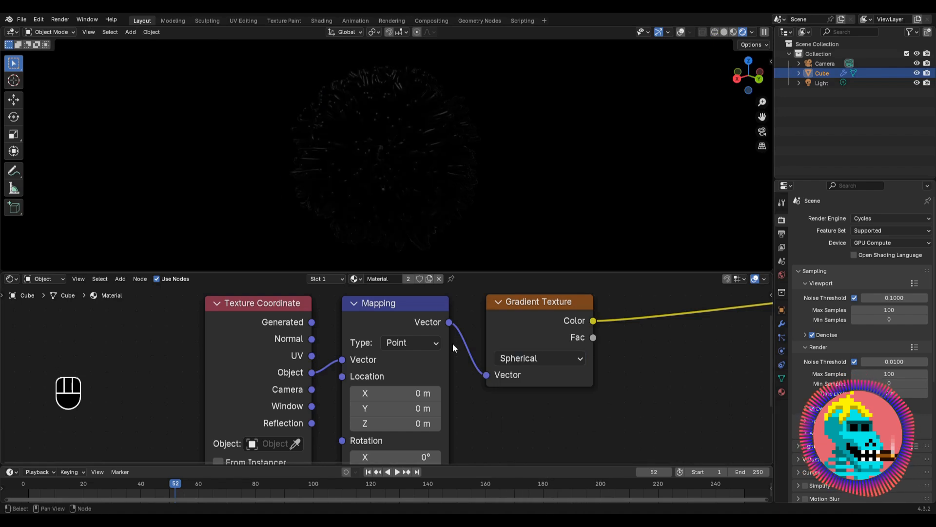
left_click(762, 132)
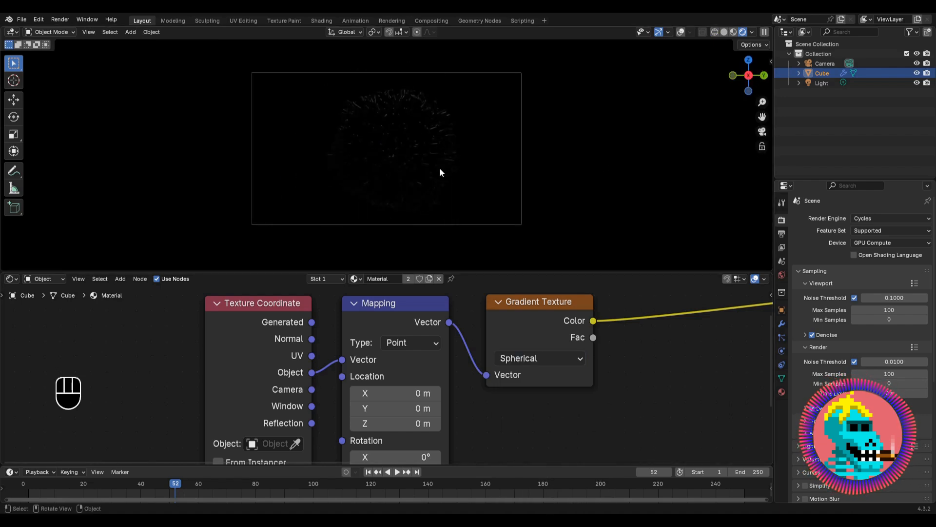
Set the Mapping node's Scale to 0.480 on all axes and move the texture nodes further from the Principled BSDF
scroll(439, 171, "up", 1)
scroll(426, 363, "down", 3)
middle_click_drag(428, 424, 396, 329)
middle_click_drag(368, 399, 361, 378)
scroll(363, 374, "up", 4)
left_click_drag(359, 366, 328, 398, "shift")
scroll(425, 136, "up", 5)
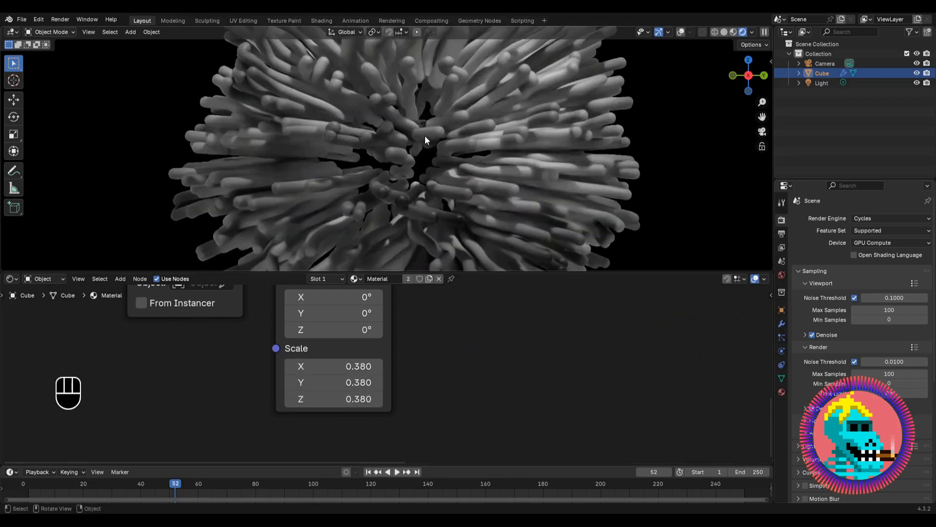
left_click_drag(359, 366, 368, 399, "shift")
scroll(440, 145, "down", 4)
scroll(440, 187, "up", 4)
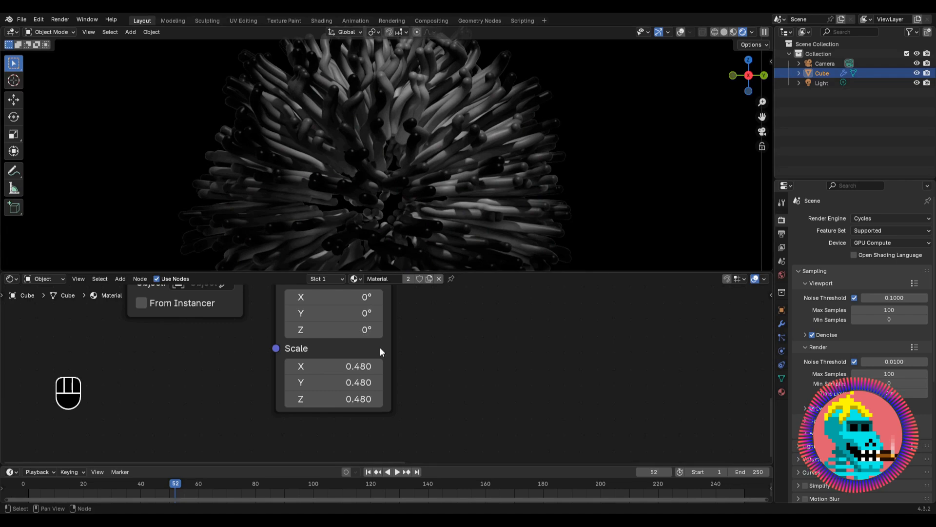
scroll(385, 356, "down", 4)
left_click_drag(422, 352, 310, 365)
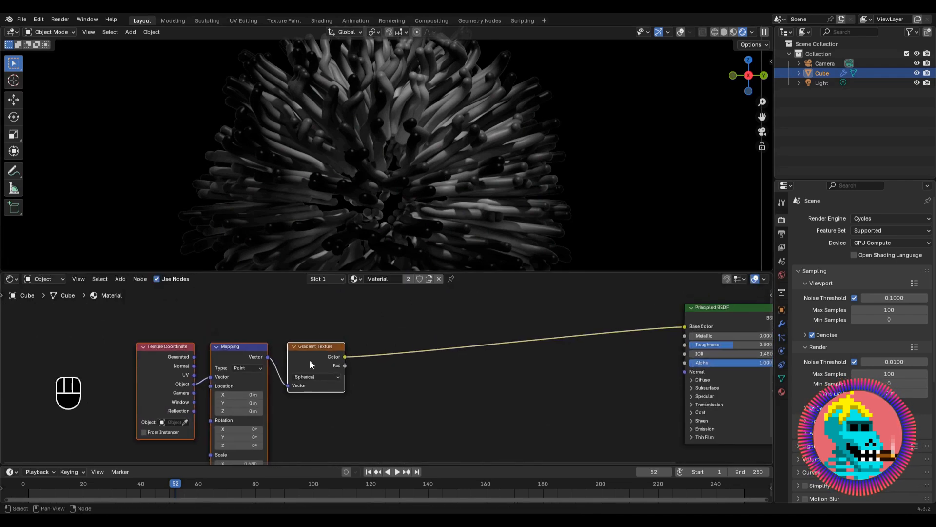
key("shift+a")
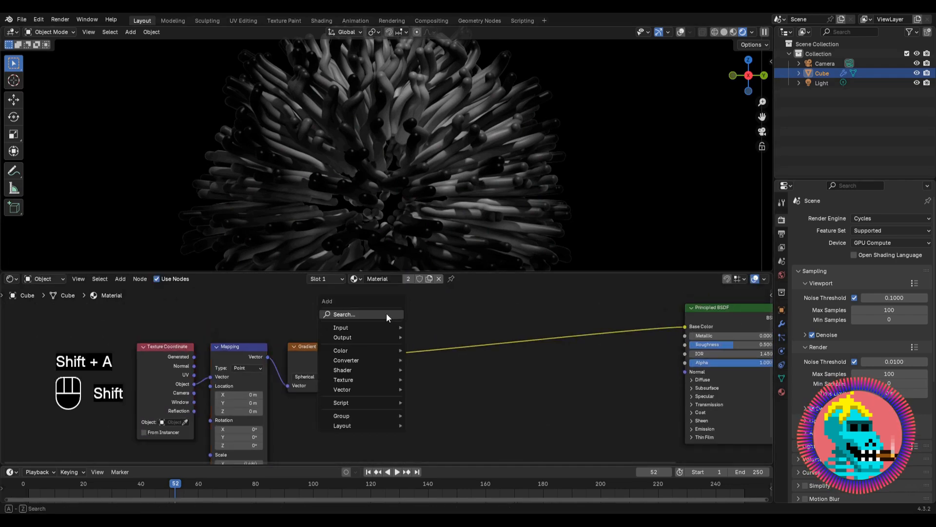
type("color")
key("Return")
left_click(386, 314)
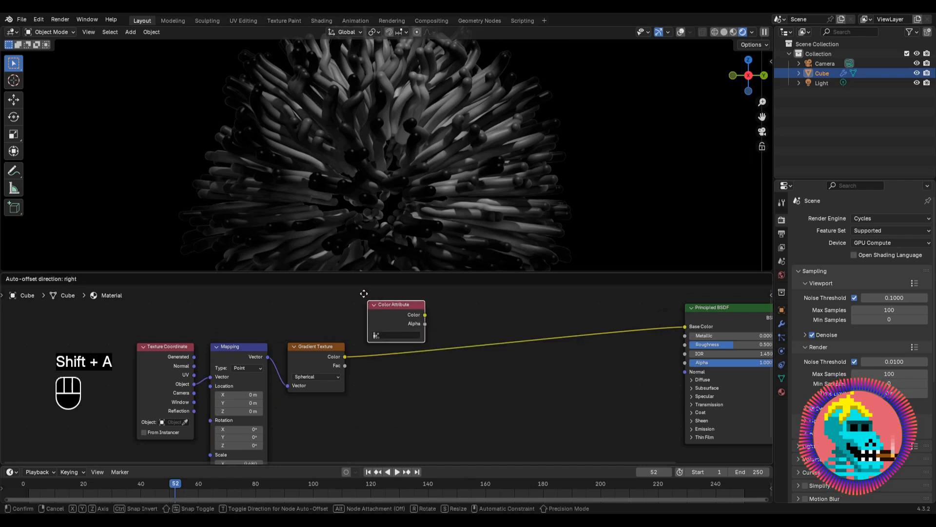
key("ctrl+x")
Insert a Color Ramp node between the Gradient Texture and the Principled BSDF's Base Color
key("shift+a")
type("color r")
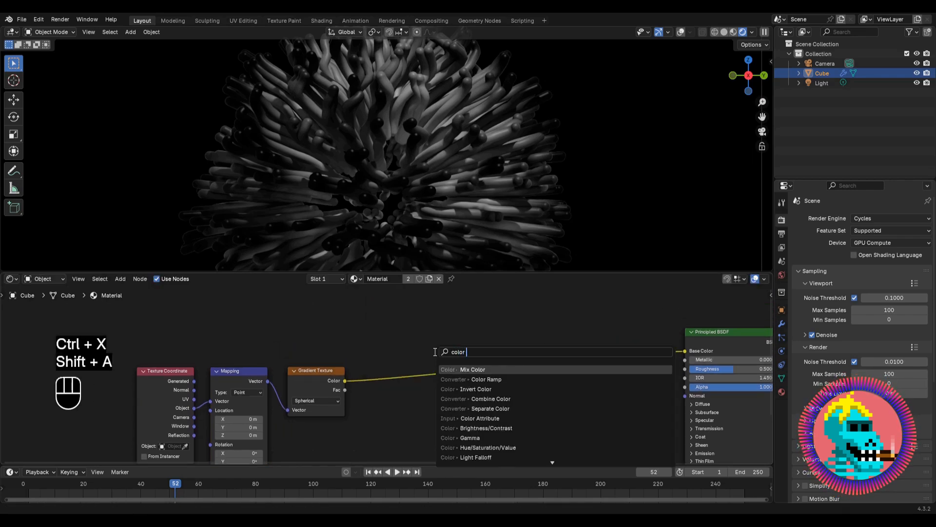
key("Return")
left_click(357, 354)
Preview the Color Ramp's output directly on the tubes, and restore the Principled BSDF as the Material Output's surface
left_click(413, 373, "ctrl+shift")
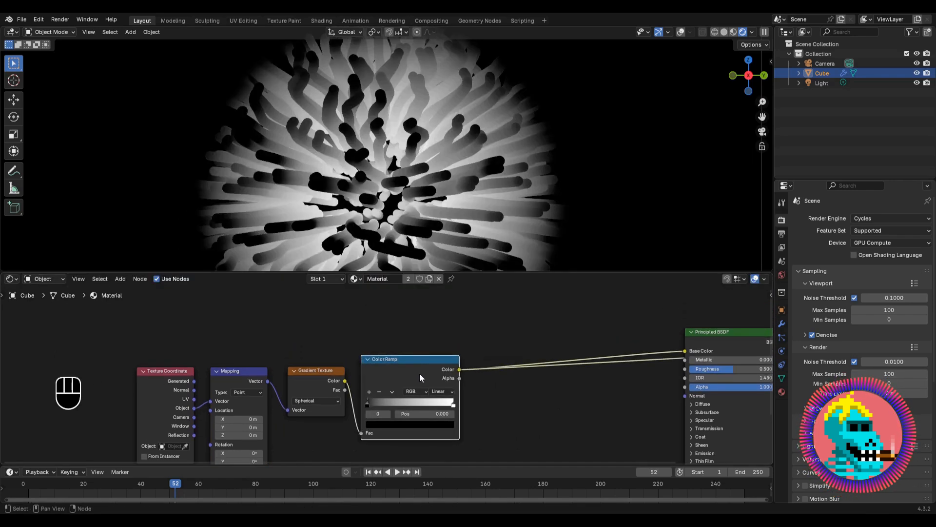
scroll(359, 178, "down", 2)
middle_click_drag(360, 180, 390, 140, "shift")
scroll(393, 155, "up", 2)
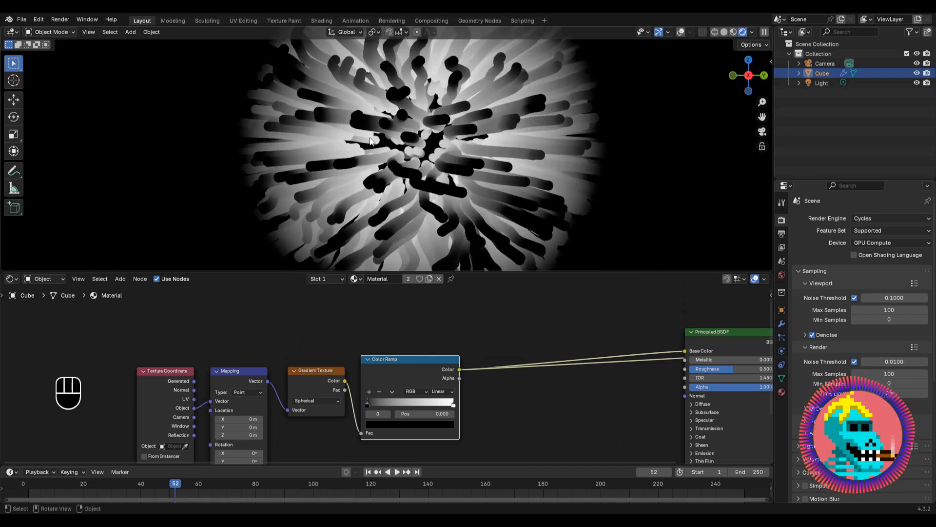
scroll(397, 336, "down", 2)
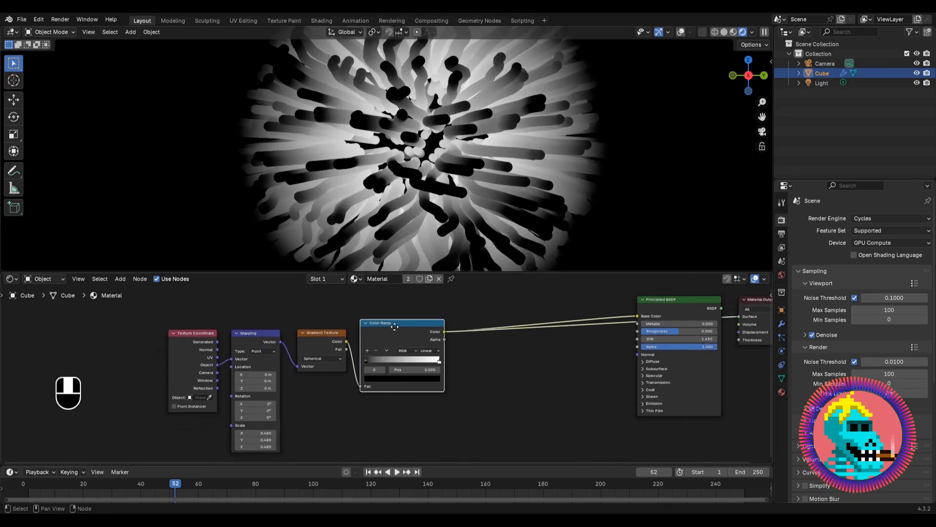
middle_click_drag(463, 352, 351, 375)
scroll(352, 375, "down", 2)
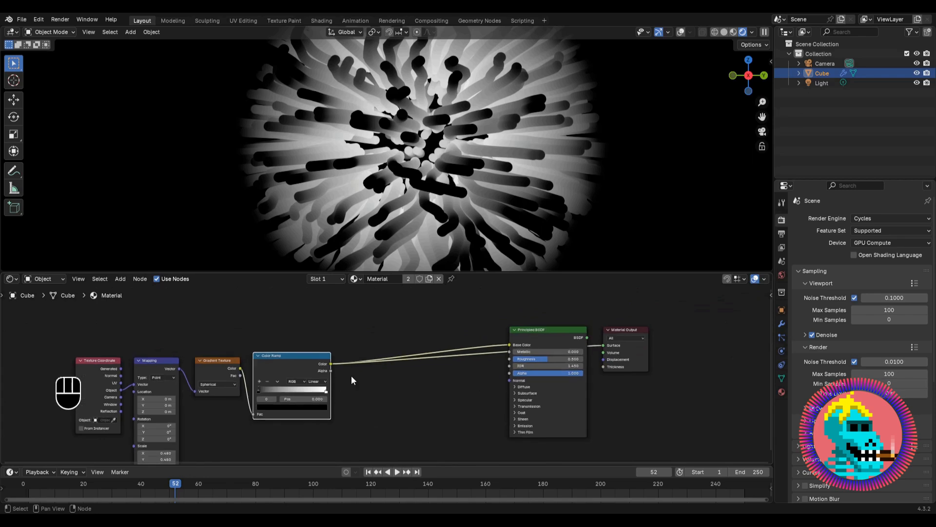
scroll(352, 376, "up", 2)
left_click(569, 327)
left_click(570, 331, "ctrl+shift")
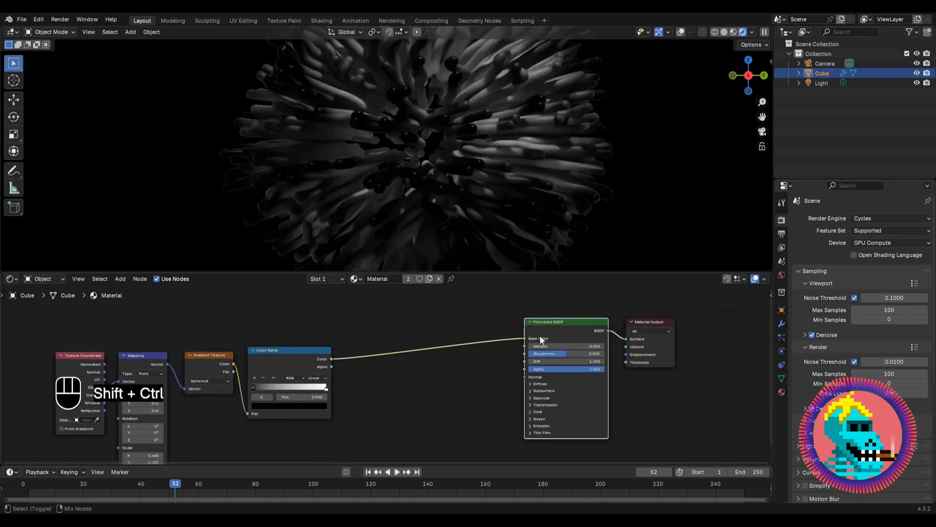
Duplicate the Color Ramp and insert the copy between the first ramp and the Principled BSDF's Base Color
scroll(536, 336, "down", 4)
middle_click_drag(337, 336, 409, 355)
left_click_drag(417, 334, 164, 423)
left_click_drag(412, 362, 303, 371)
left_click(377, 355)
key("shift+a")
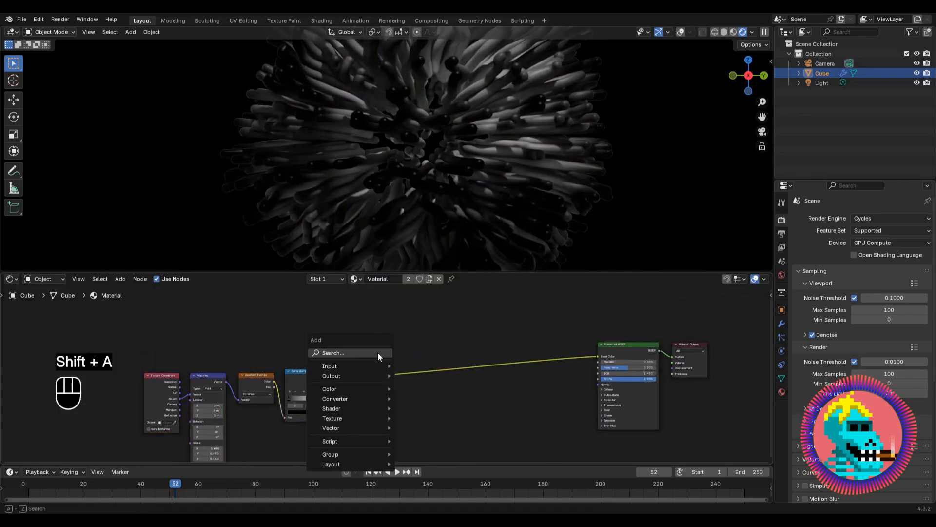
key("Escape")
key("shift+d")
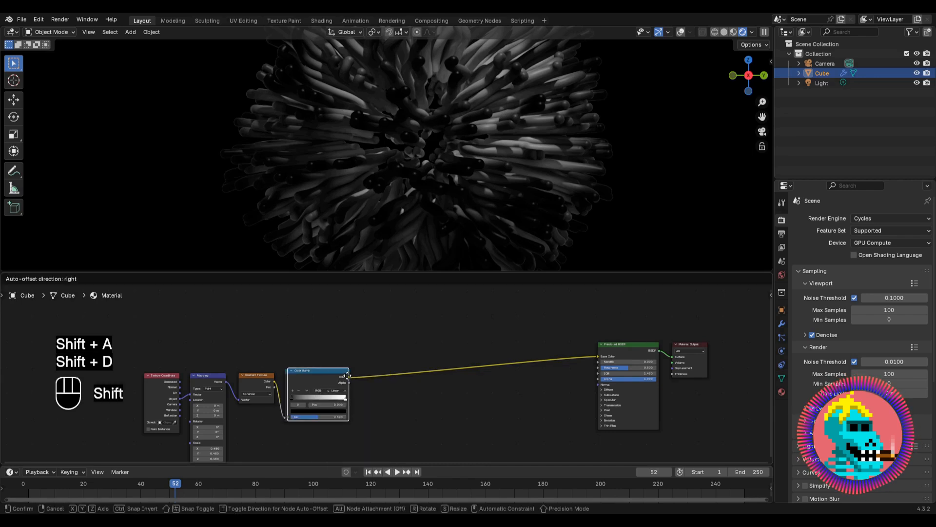
left_click(392, 372)
Set the first color stop of the second Color Ramp to bright blue, hex #00BEFF
scroll(385, 381, "up", 5)
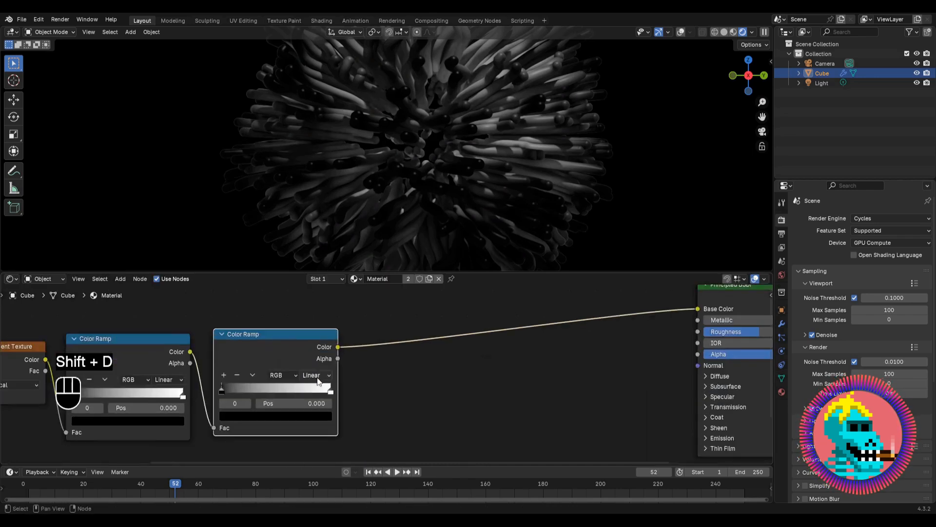
left_click(418, 435)
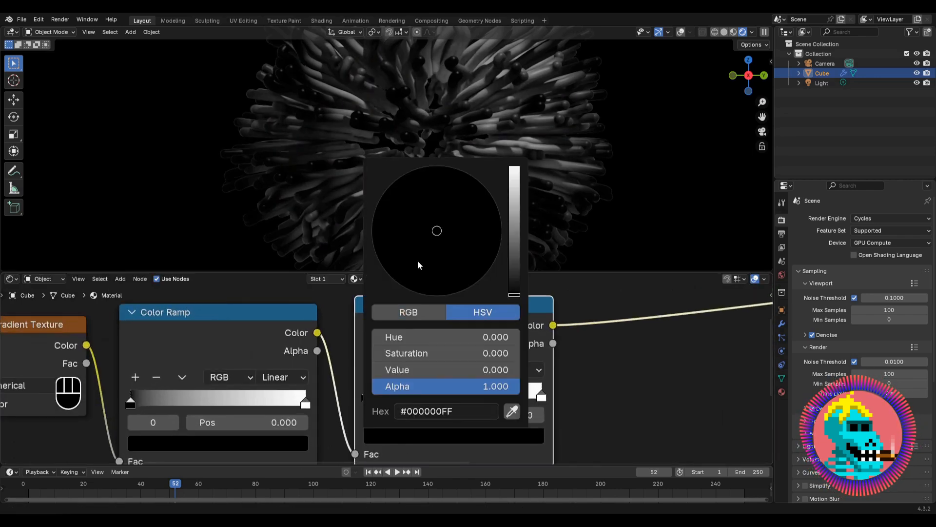
left_click_drag(514, 203, 514, 167)
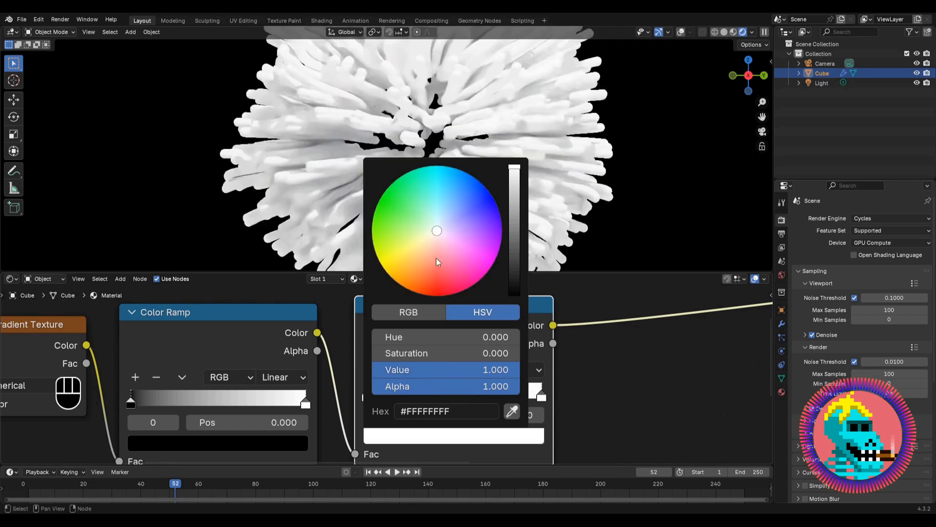
left_click(422, 230)
mouse_move(403, 247)
left_mouse_down()
mouse_move(501, 231)
mouse_move(488, 271)
mouse_move(469, 175)
mouse_move(455, 169)
left_mouse_up()
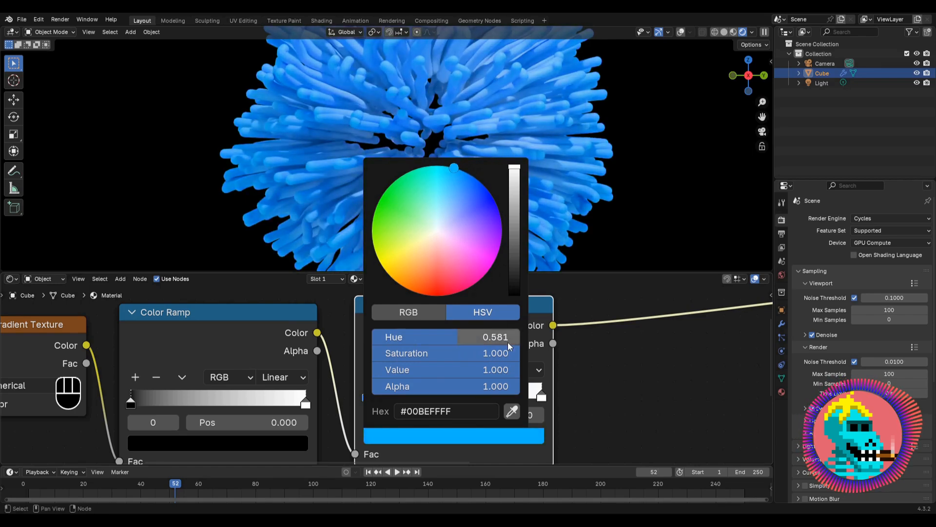
Set the second Color Ramp's end stop to light pink and its color mode to HSV
left_click(542, 396)
left_click(497, 429)
mouse_move(476, 237)
left_mouse_down()
mouse_move(471, 285)
mouse_move(450, 238)
mouse_move(453, 247)
left_mouse_up()
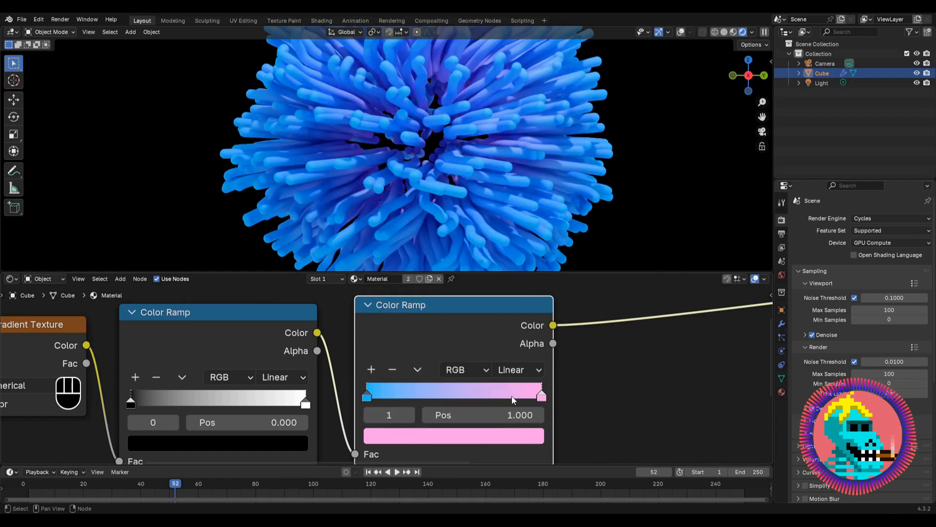
left_click(476, 369)
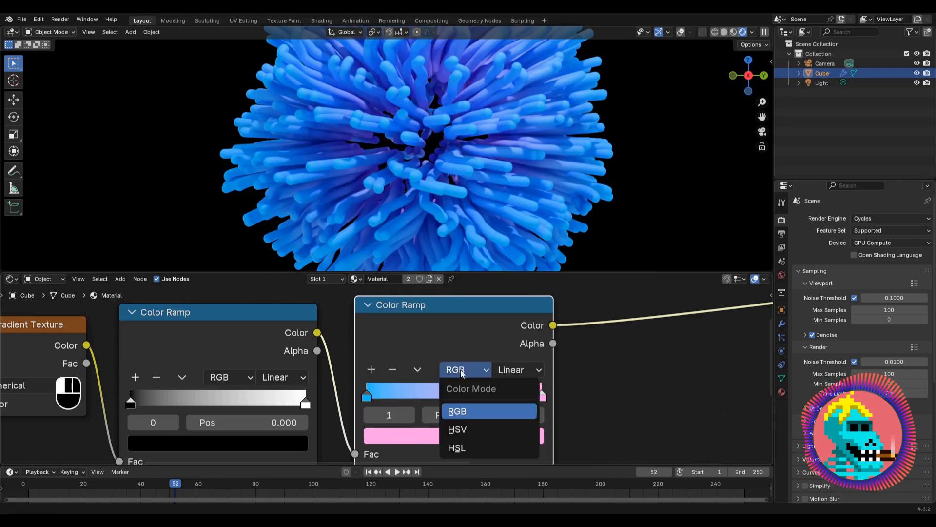
left_click(460, 429)
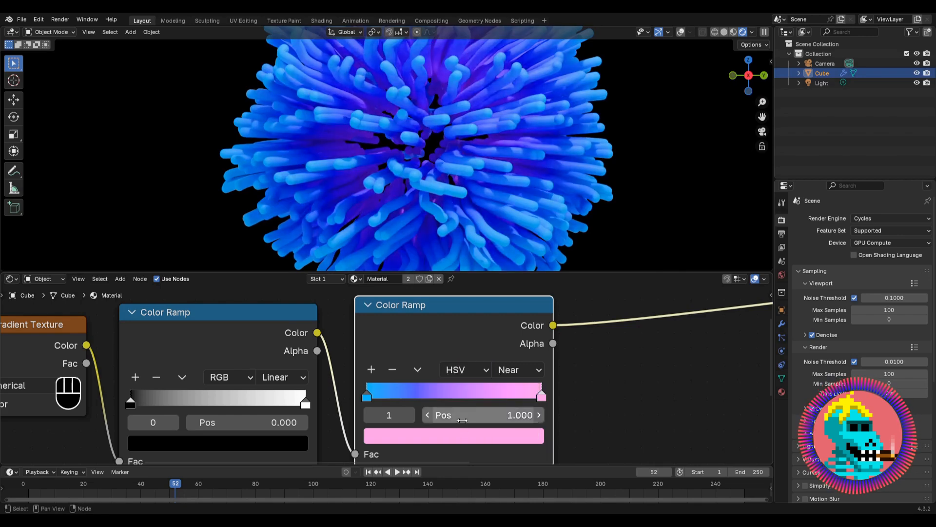
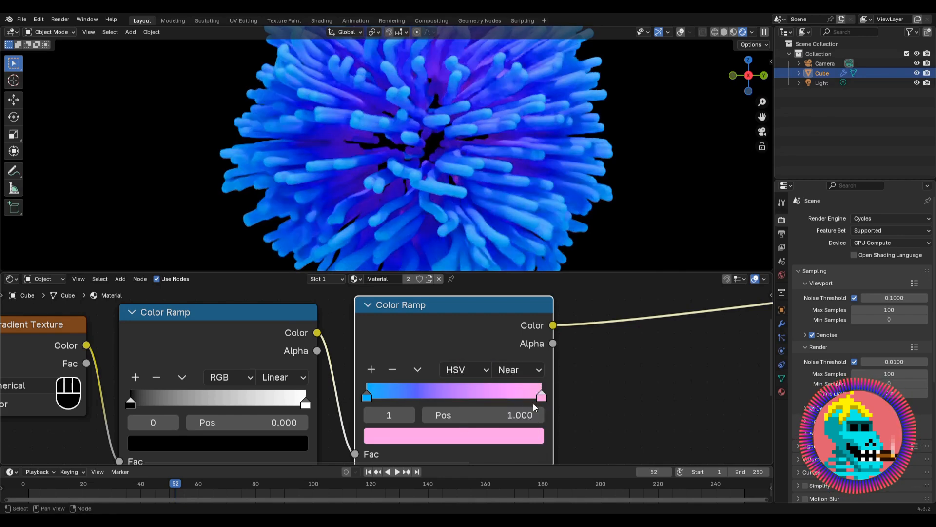
Move the first Color Ramp's white stop to position 0.350
scroll(388, 397, "down", 1)
middle_click_drag(288, 401, 380, 376)
scroll(380, 375, "up", 1)
left_click_drag(402, 376, 287, 378)
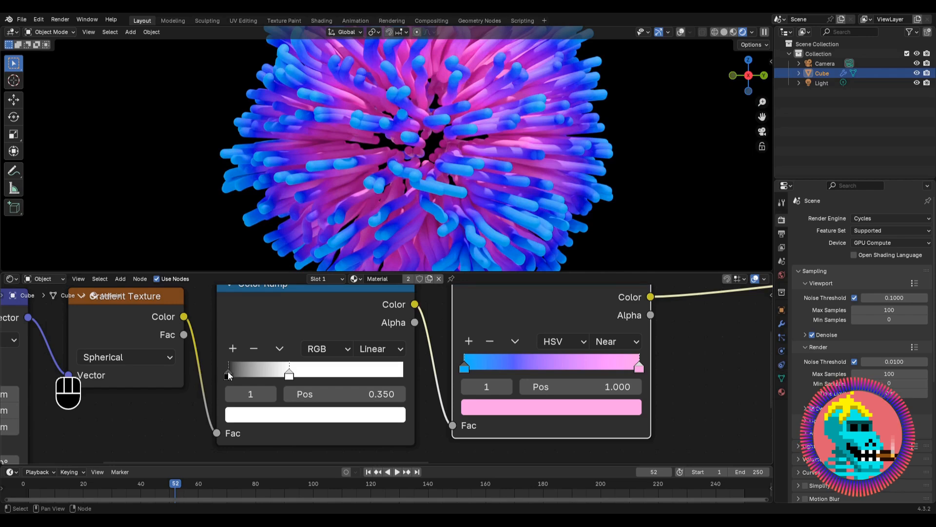
Move the first Color Ramp's white stop to position 0.241
left_click_drag(228, 375, 187, 371)
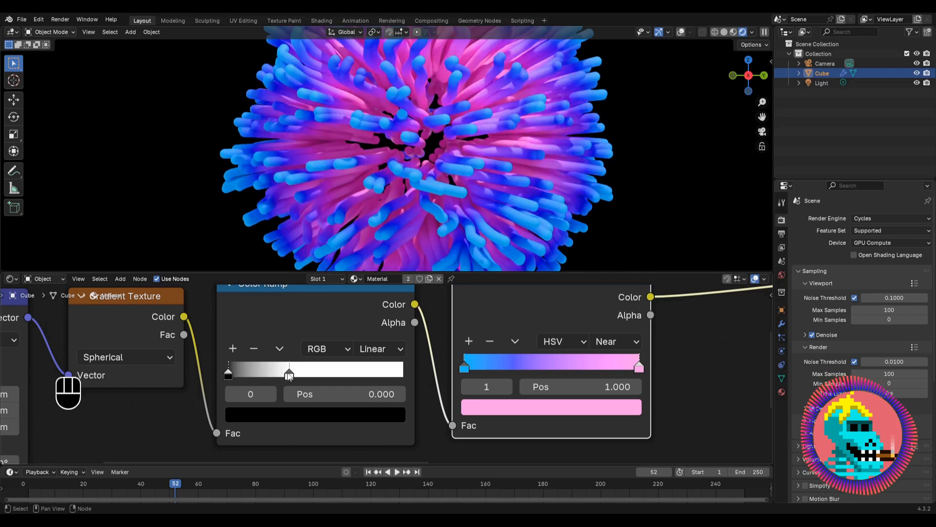
mouse_move(289, 374)
left_mouse_down()
mouse_move(250, 374)
mouse_move(271, 375)
left_mouse_up()
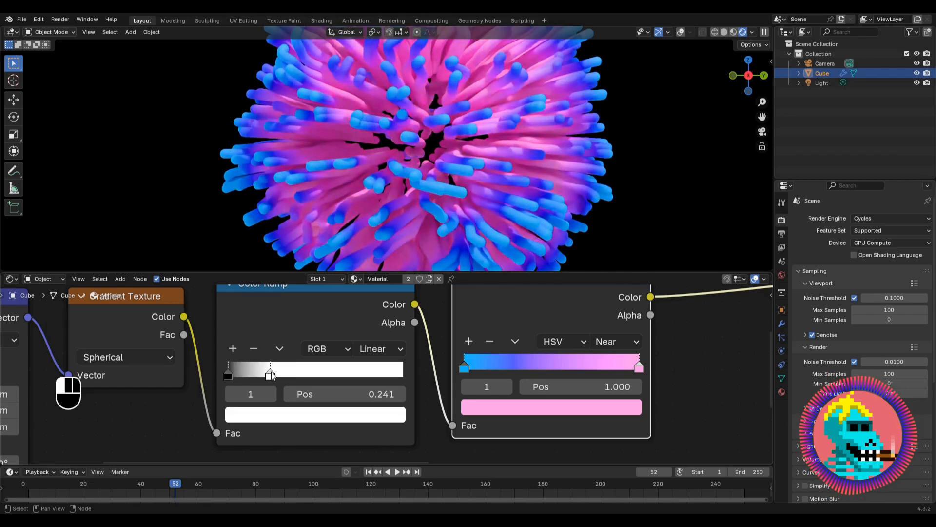
Try an extra middle stop at about position 0.423 on the second Color Ramp and remove it
left_click(469, 341)
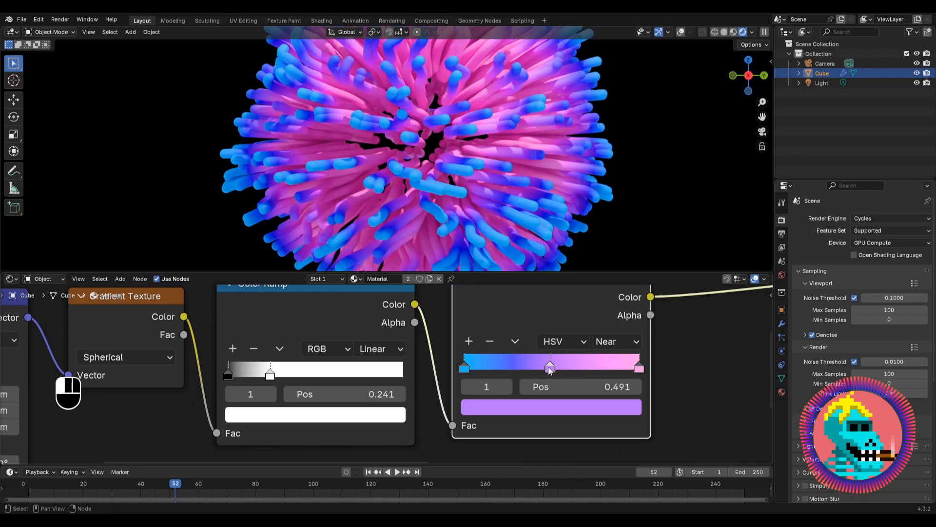
mouse_move(550, 370)
left_mouse_down()
mouse_move(495, 369)
mouse_move(539, 371)
left_mouse_up()
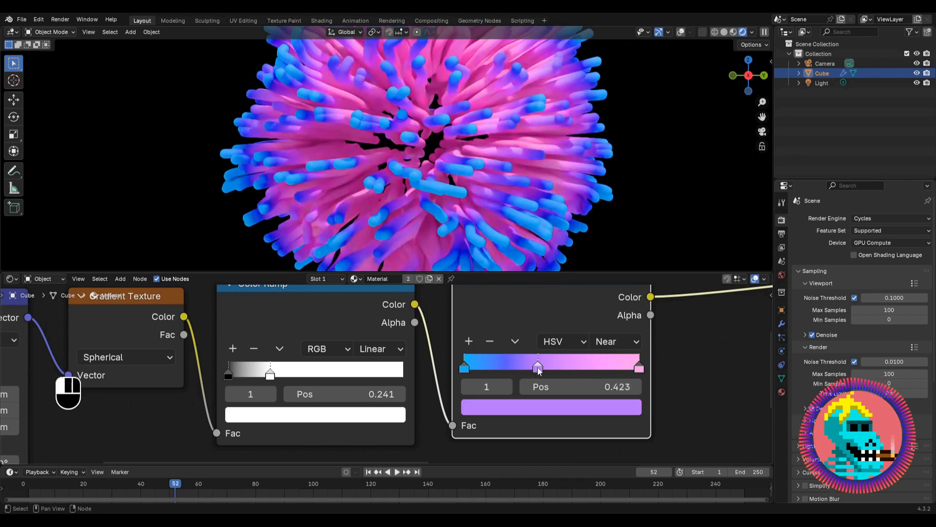
left_click(490, 342)
Move the first Color Ramp's white stop to position 0.332
scroll(537, 345, "down", 3)
scroll(426, 95, "down", 4)
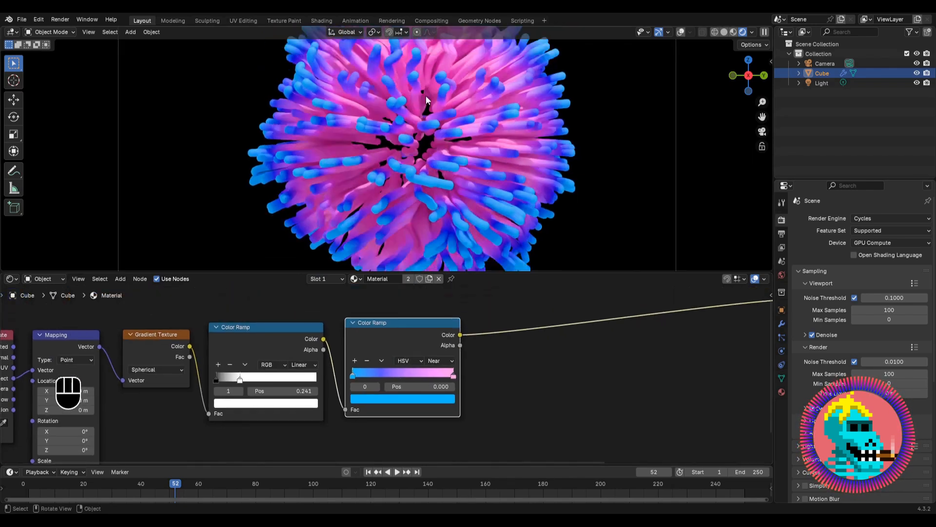
scroll(251, 389, "up", 4)
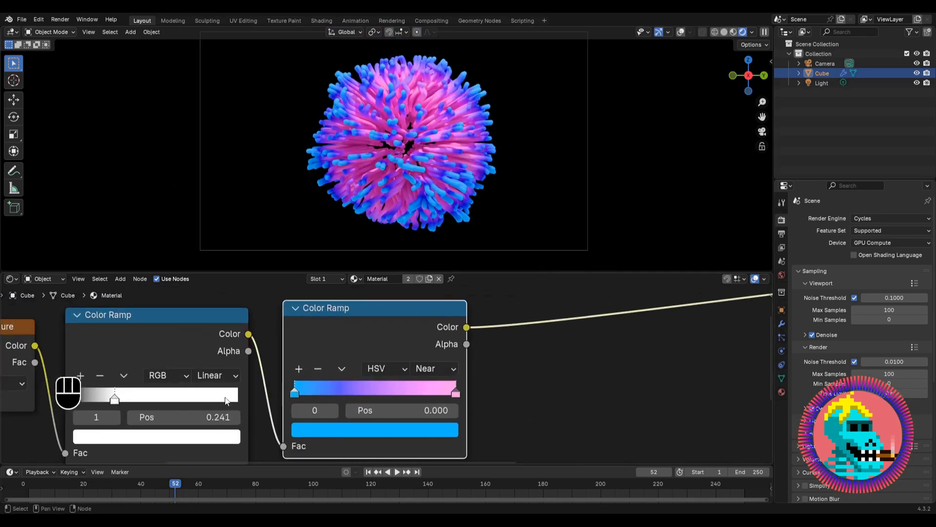
left_click_drag(202, 387, 230, 388)
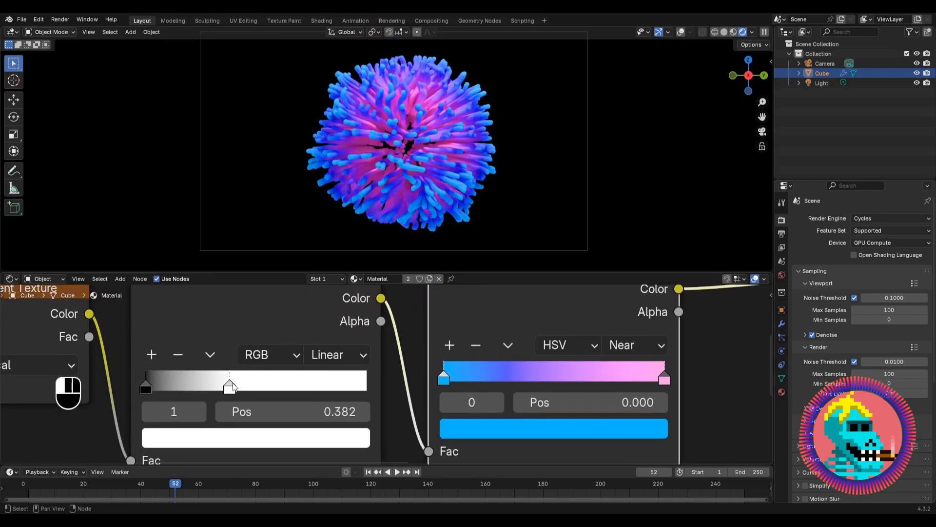
Connect the second Color Ramp's Color output to the Principled BSDF's Emission Color and set the Emission Strength to 0.1
scroll(396, 396, "down", 8)
scroll(388, 380, "down", 5)
middle_click_drag(634, 351, 398, 368)
scroll(410, 361, "up", 2)
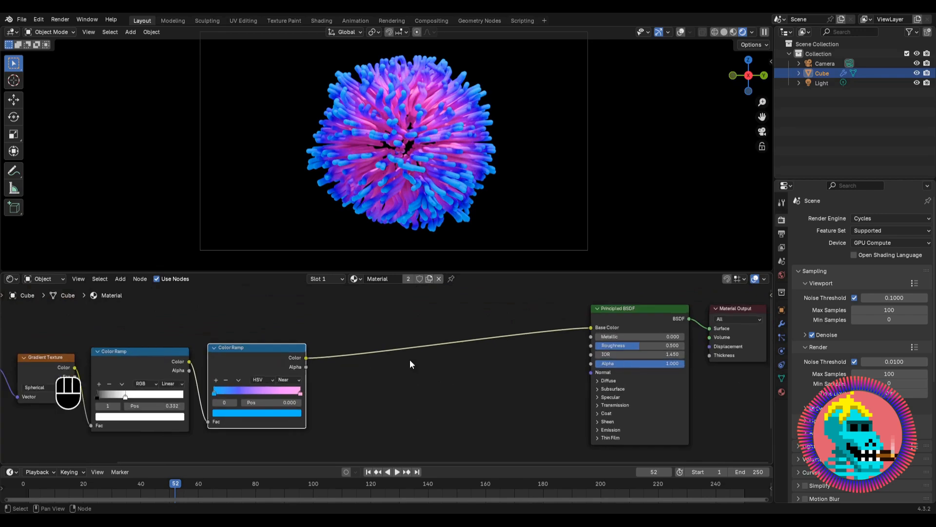
scroll(529, 364, "up", 2)
middle_click_drag(529, 364, 425, 333)
scroll(446, 356, "up", 3)
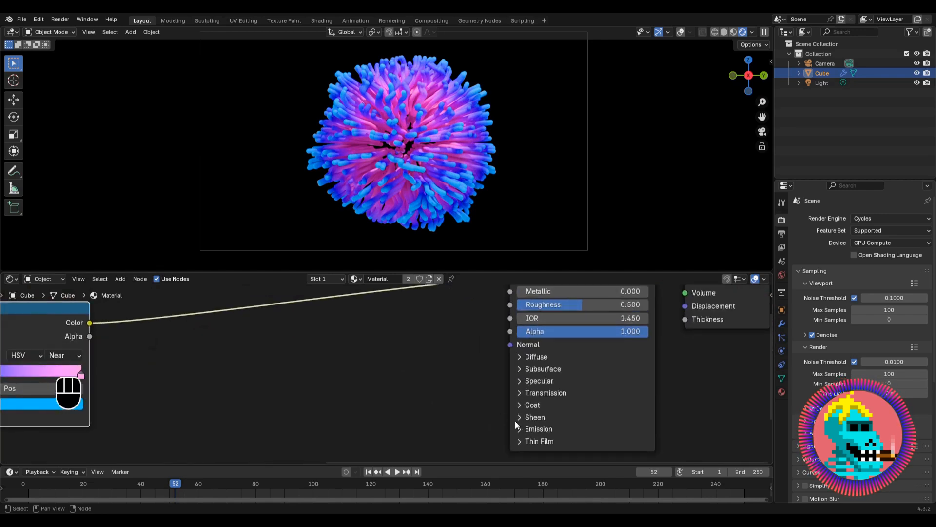
left_click(528, 431)
scroll(371, 414, "down", 2)
left_click_drag(175, 328, 483, 417)
scroll(436, 387, "up", 7)
middle_click_drag(560, 410, 452, 398)
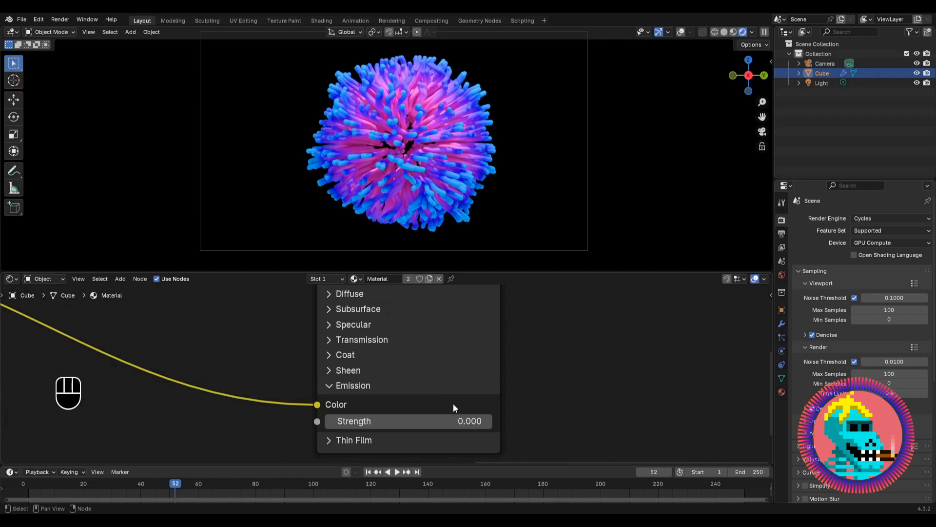
left_click(487, 421)
scroll(383, 375, "down", 3)
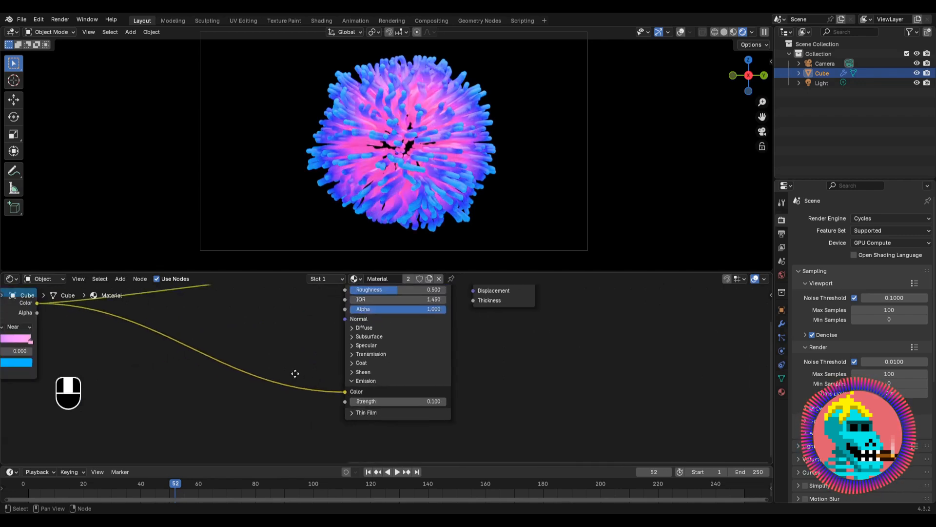
Expand the Principled BSDF's Sheen settings and set the sheen Weight to 1.000
middle_click_drag(295, 373, 373, 392)
scroll(408, 368, "up", 2)
left_click(424, 376)
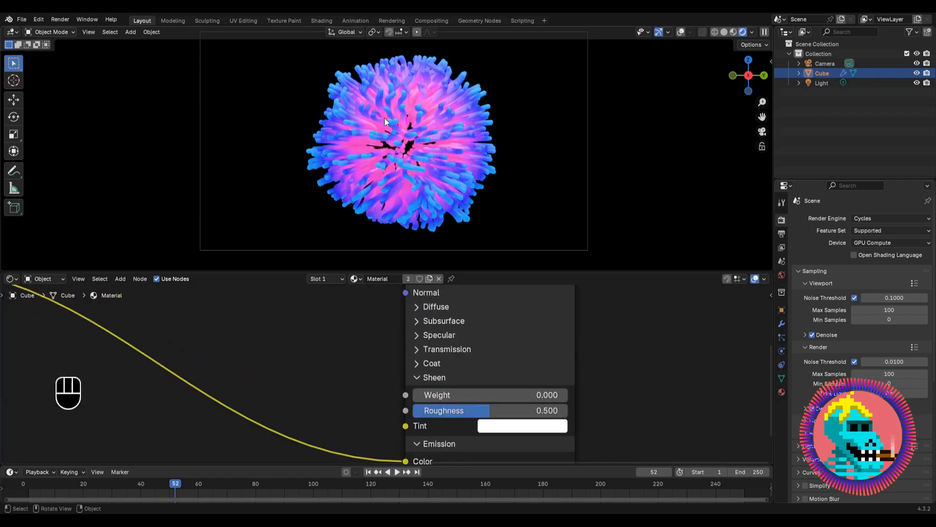
scroll(394, 116, "up", 6)
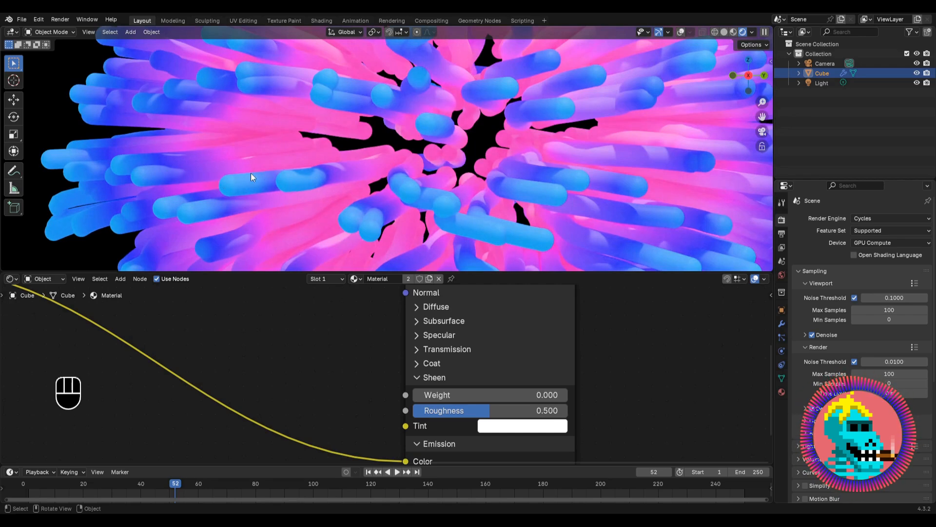
scroll(359, 339, "down", 5)
middle_click_drag(343, 355, 387, 359)
scroll(390, 337, "up", 4)
scroll(385, 364, "down", 1)
middle_click_drag(457, 373, 496, 364)
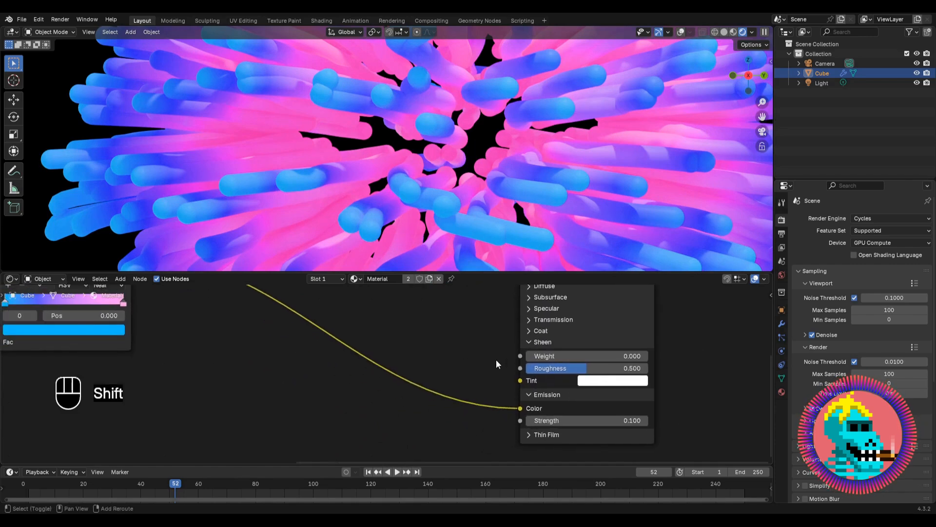
left_click_drag(541, 356, 648, 356)
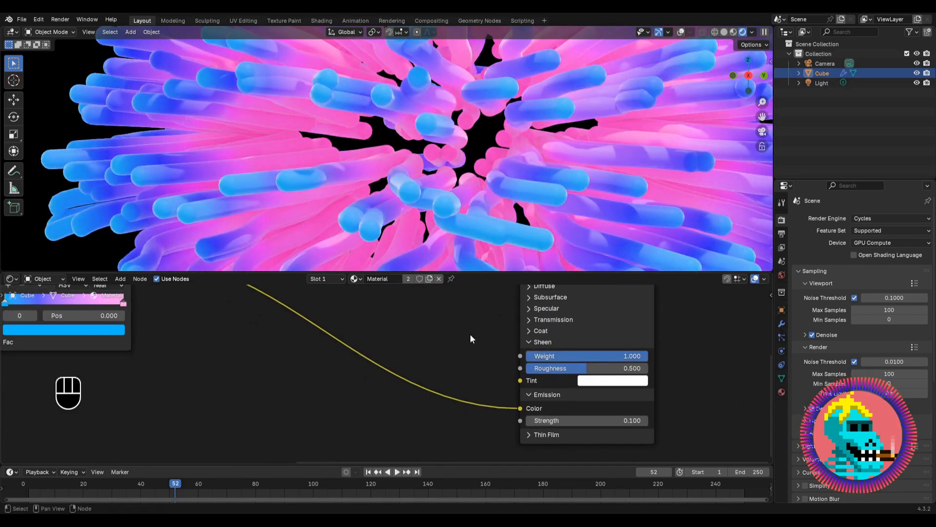
Add a Layer Weight node and connect its Facing output to the Principled BSDF's Sheen Roughness
key("shift+a")
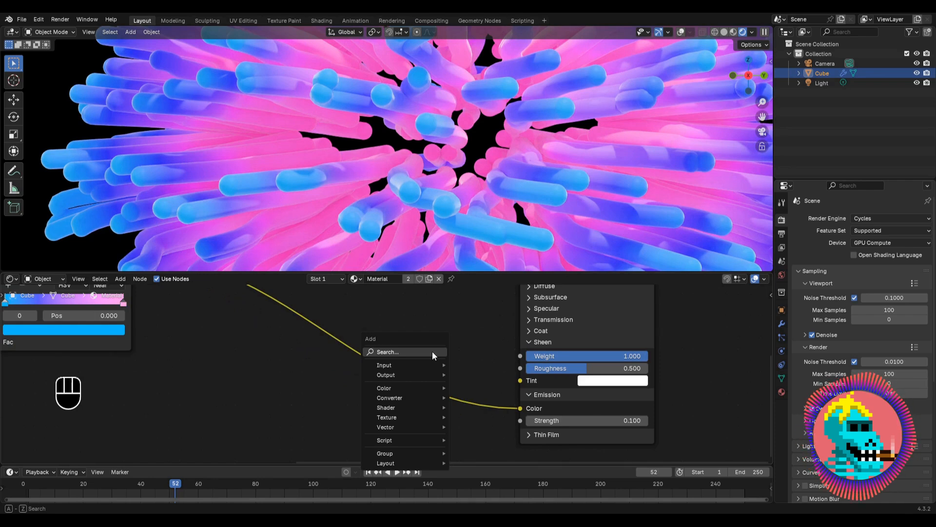
type("layer weight")
key("Return")
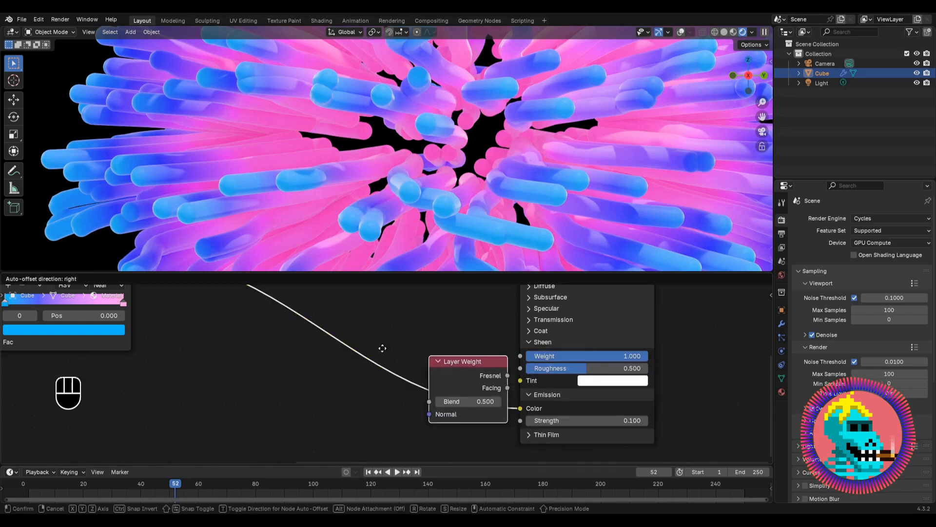
left_click(211, 374)
left_click_drag(509, 374, 518, 369)
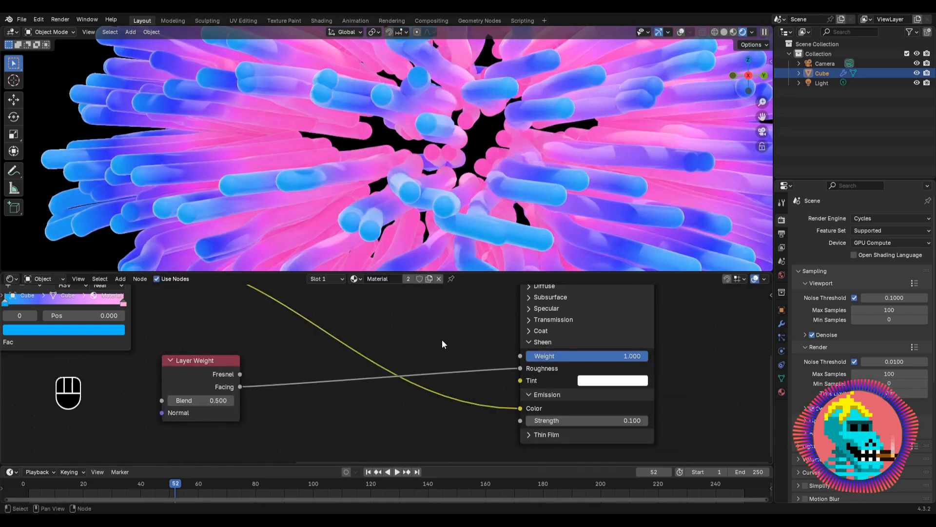
Set the Principled BSDF's Sheen Tint to a fully saturated cyan
scroll(382, 127, "up", 1)
middle_click_drag(273, 166, 384, 146, "shift")
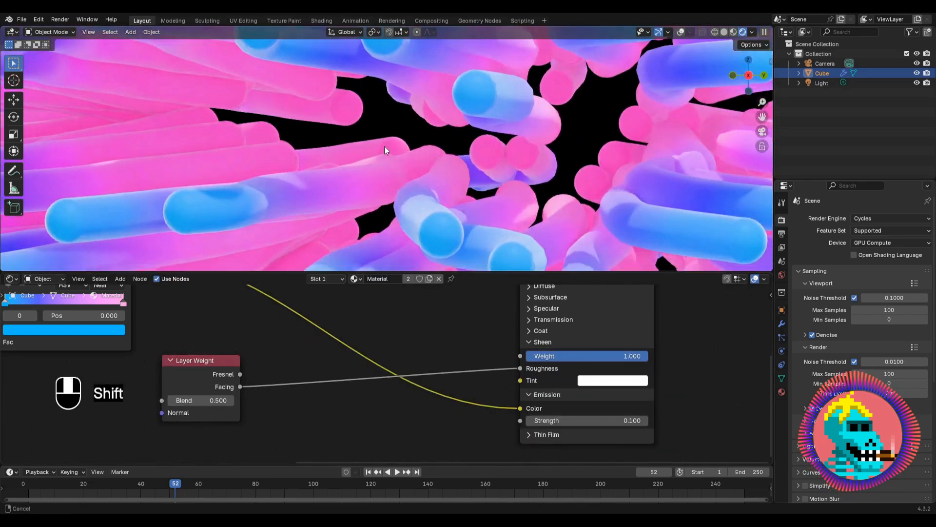
scroll(363, 151, "up", 2)
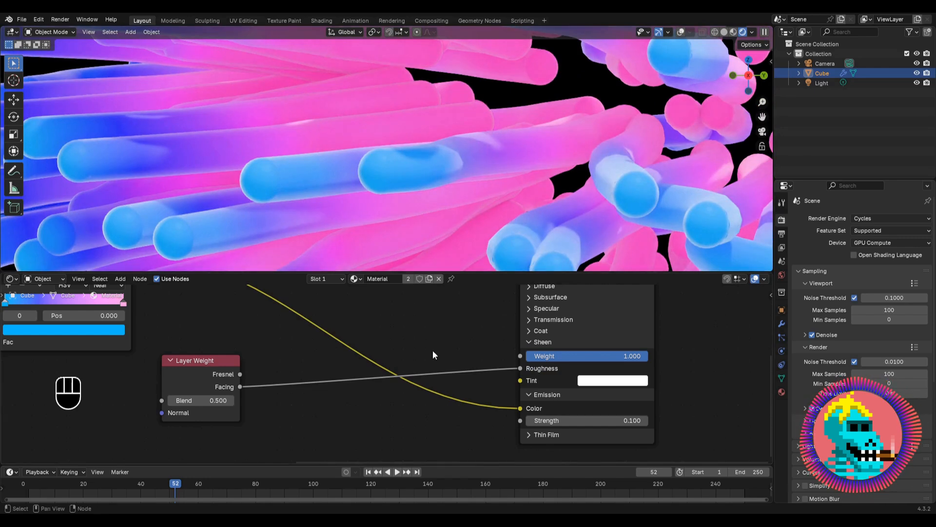
middle_click_drag(433, 355, 314, 354)
left_click(492, 380)
left_click(513, 219)
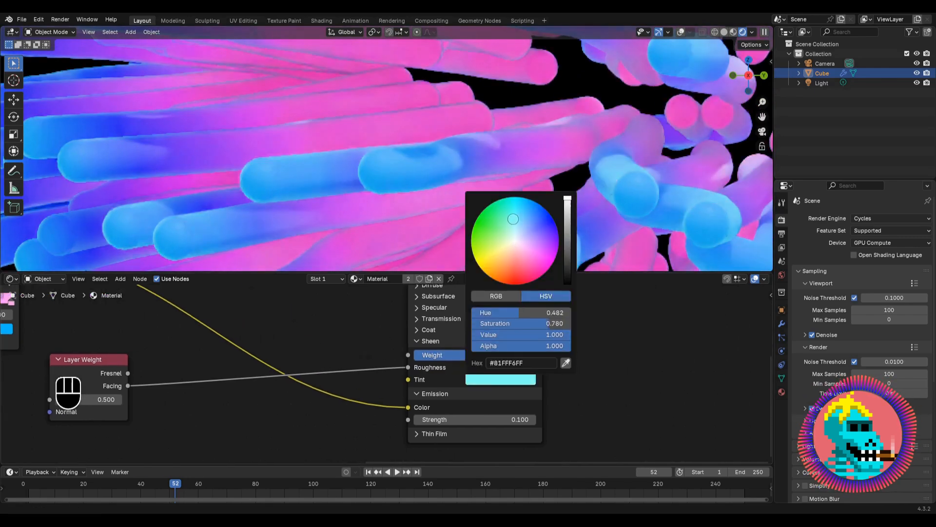
left_click_drag(513, 219, 515, 197)
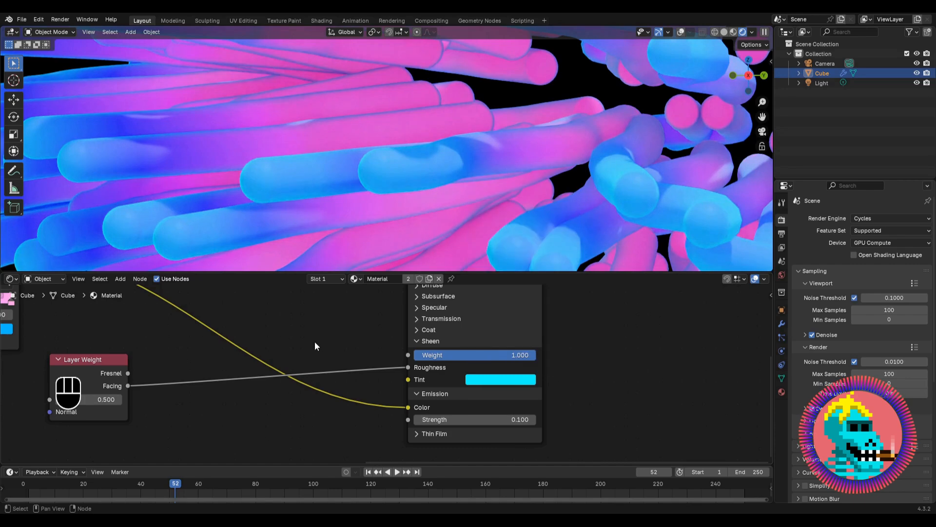
Inspect the tinted tubes up close and play the animation in the rendered camera view
scroll(445, 146, "down", 6)
middle_click_drag(455, 145, 395, 209, "shift")
scroll(407, 180, "up", 5)
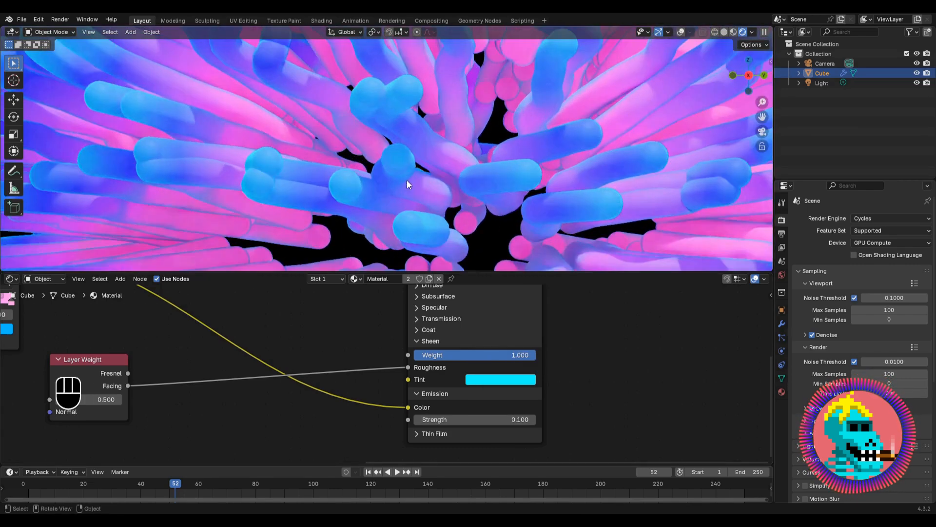
mouse_move(478, 355)
left_mouse_down()
mouse_move(358, 356)
mouse_move(480, 356)
left_mouse_up()
scroll(337, 147, "down", 2)
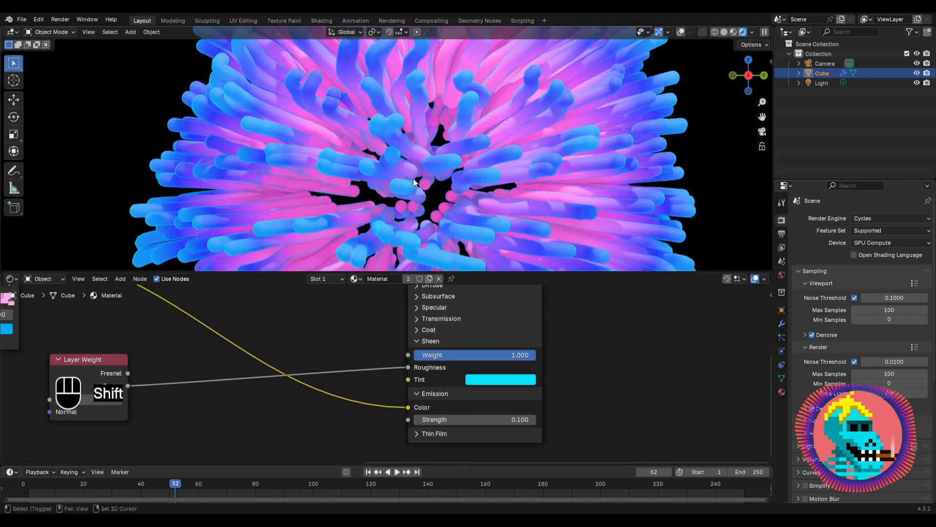
scroll(388, 117, "down", 4)
key("space")
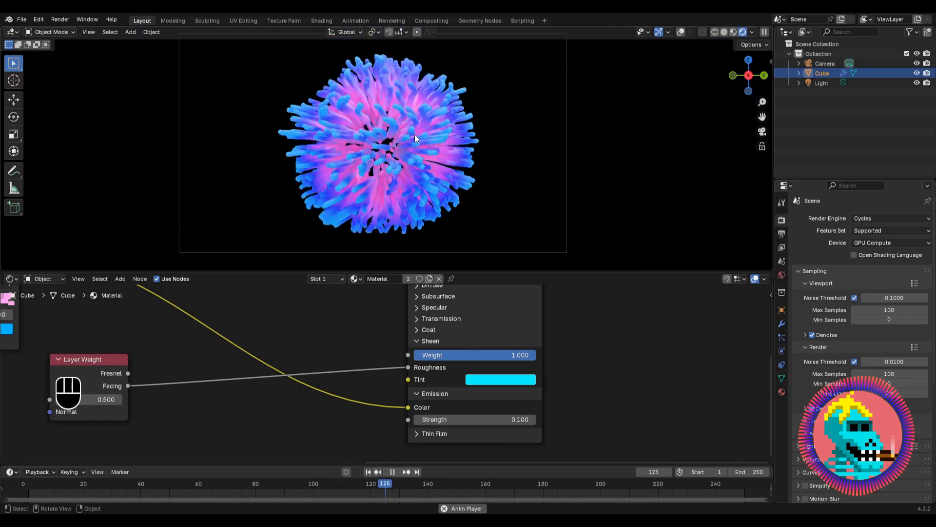
key("space")
Move the tube ball along the Y axis to slightly right of the camera frame's center
key("g")
key("y")
left_click(469, 129)
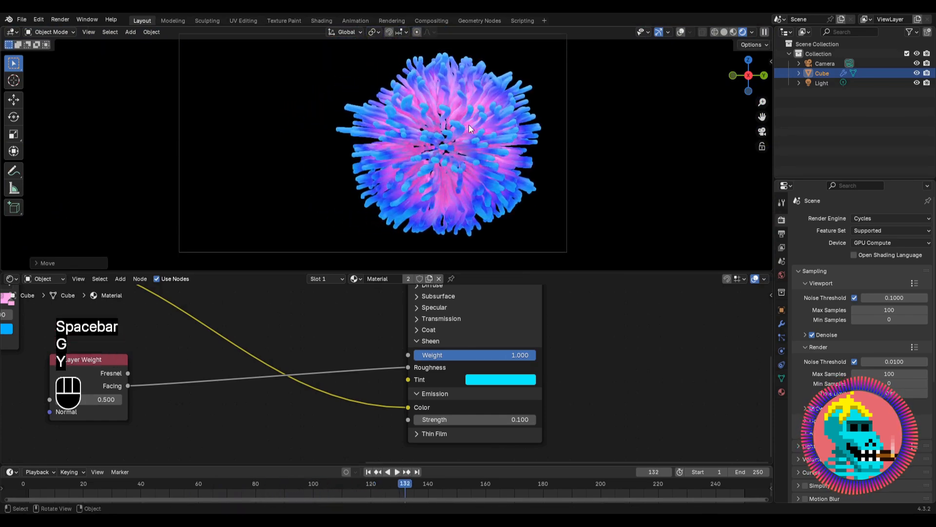
key("g")
key("y")
left_click(485, 126)
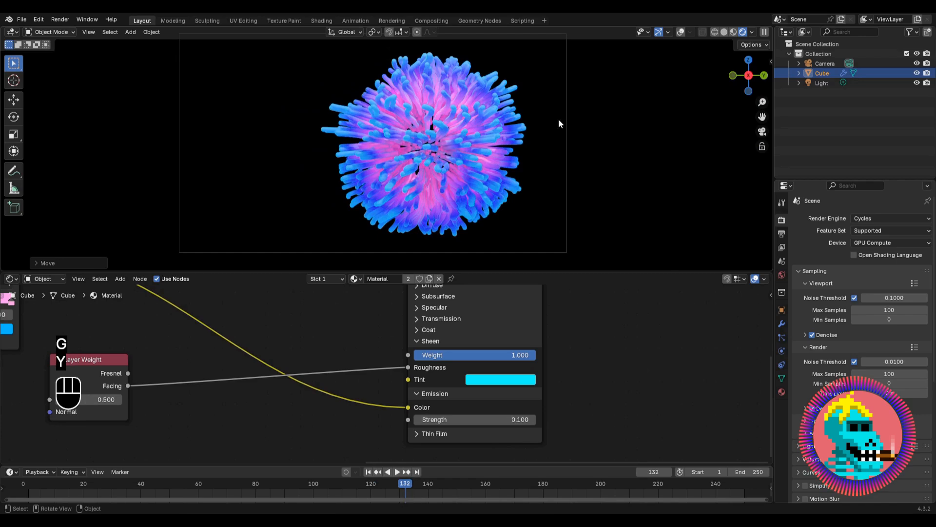
Scale the tube ball down slightly and raise it along the Z axis within the camera frame
key("s")
left_click(537, 122)
key("g")
key("y")
key("z")
left_click(541, 107)
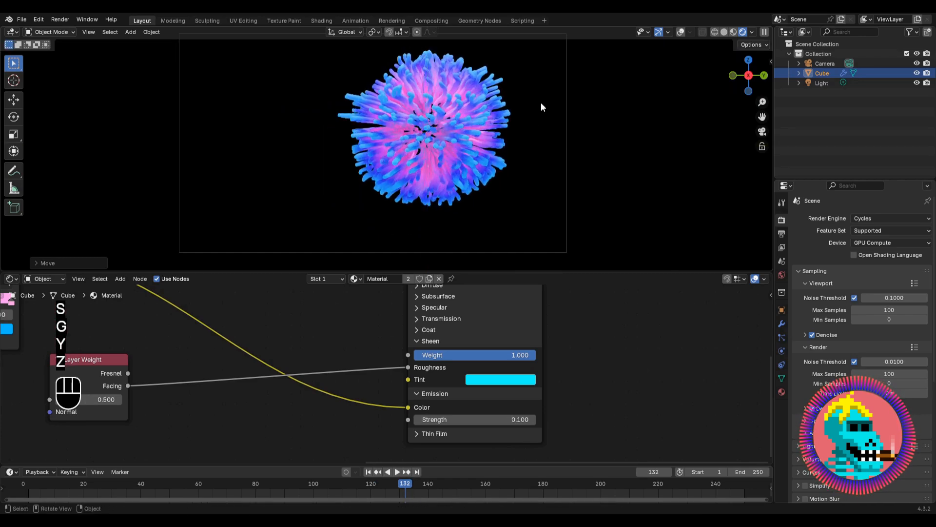
Duplicate the tube ball in the wireframe top view, offsetting the copy about 8.1 m along X and -3.7 m along Y, near the camera
scroll(434, 116, "down", 1)
middle_click_drag(433, 116, 426, 195, "shift")
key("shift+z")
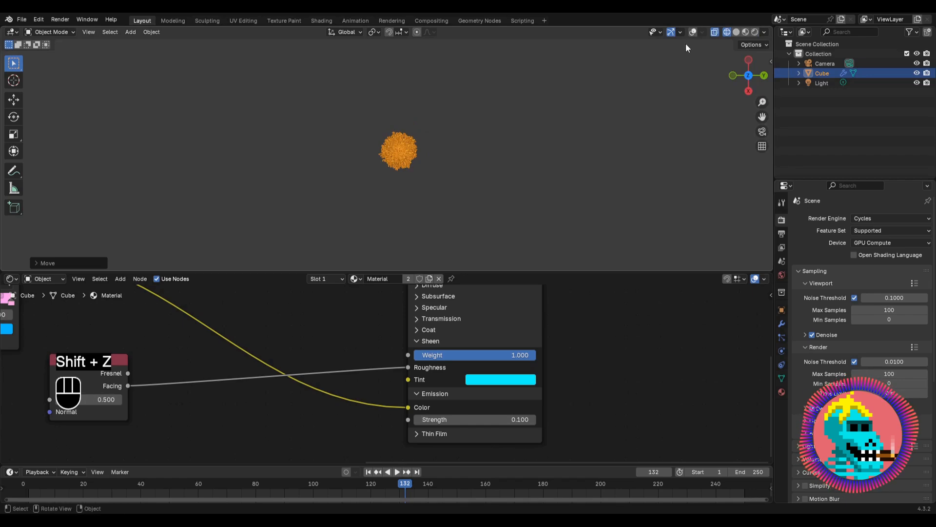
left_click(693, 31)
key("shift+d")
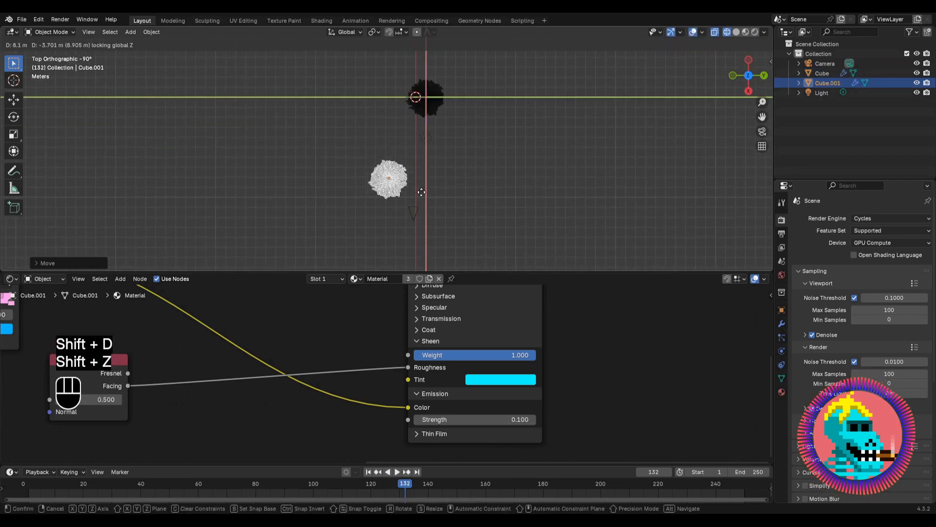
left_click(421, 190)
Return to the camera view with rendered shading and move the foreground copy slightly along the Y axis
left_click(762, 132)
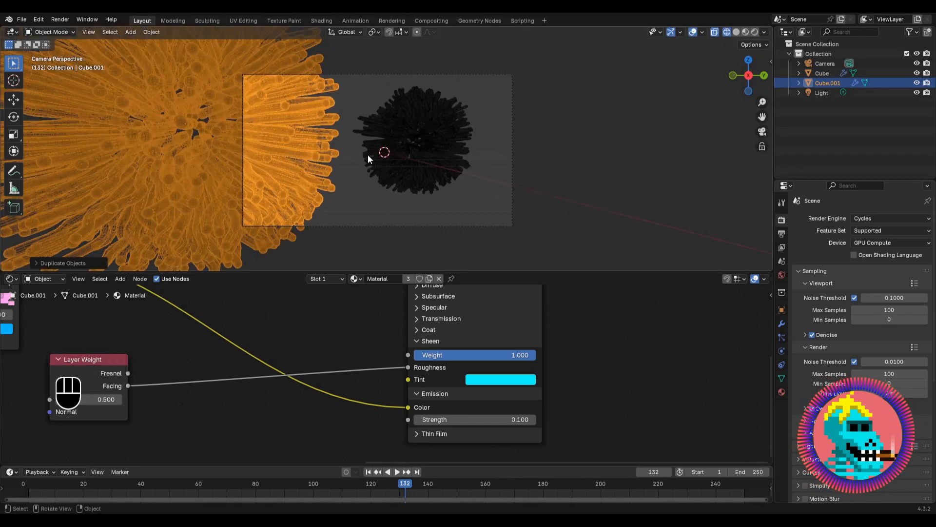
key("shift+z")
key("g")
key("y")
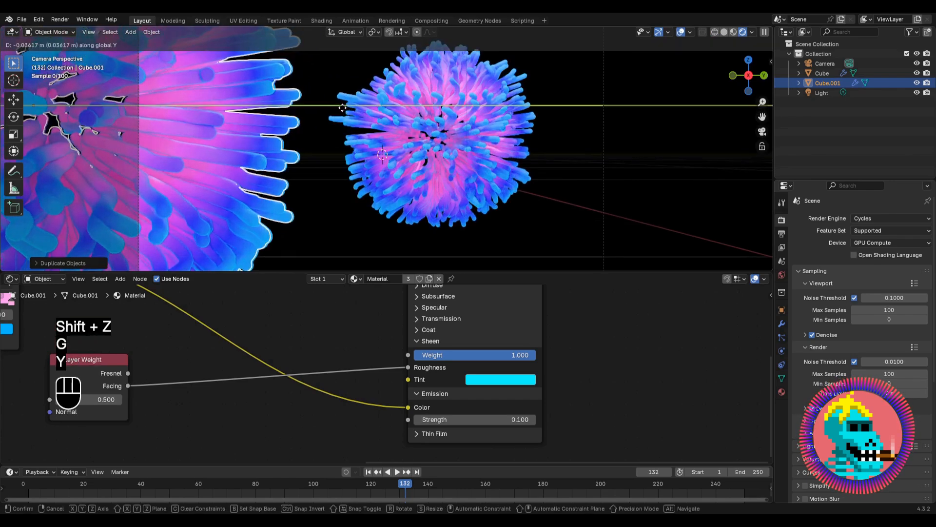
left_click(340, 100)
Preview the animation, then lower the foreground copy about 1 m along Z and shift it about 0.37 m along Y
key("space")
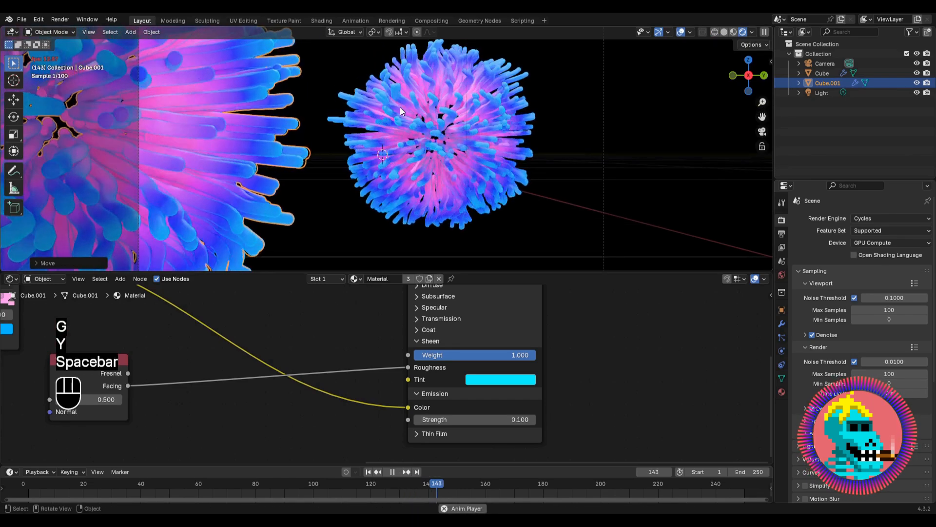
key("space")
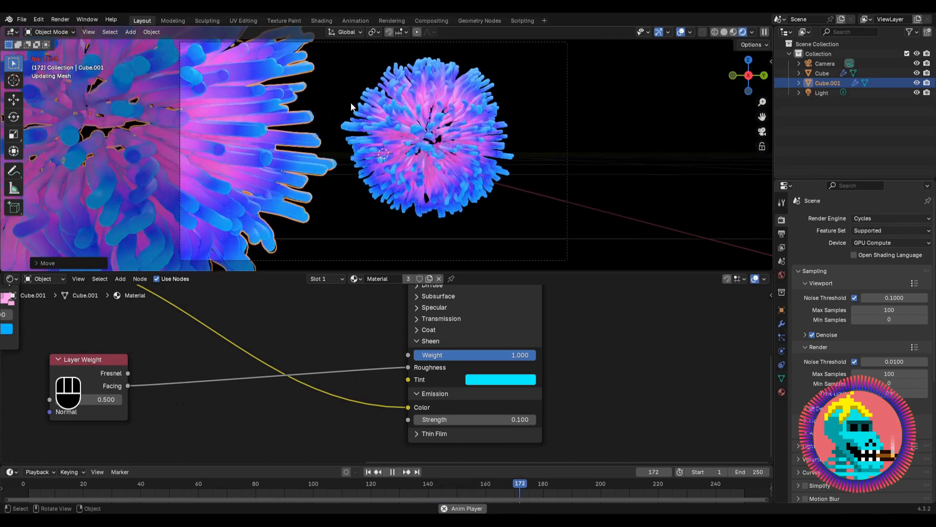
key("g")
key("z")
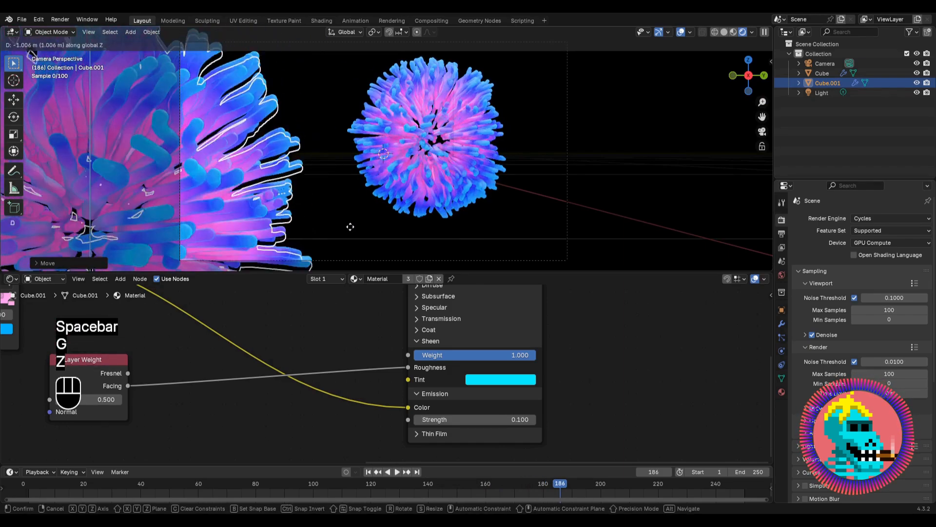
left_click(327, 212)
key("g")
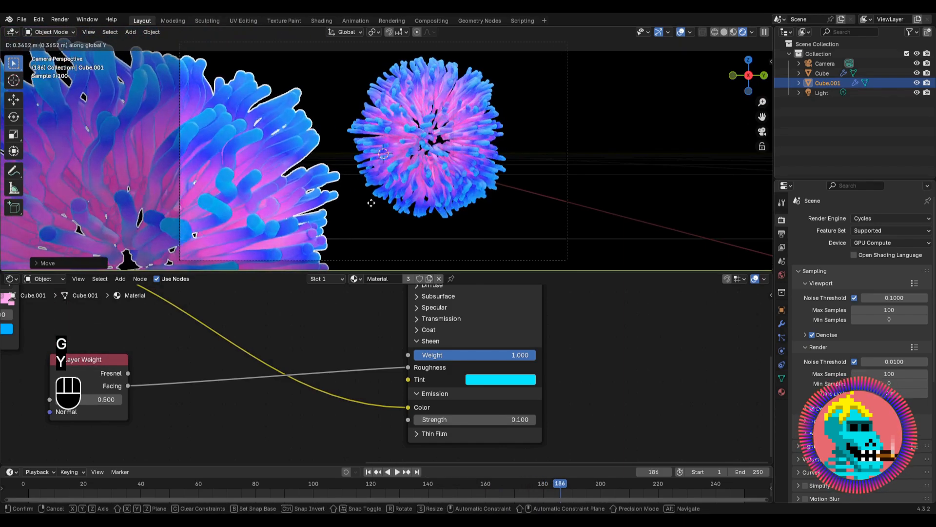
key("y")
scroll(321, 158, "down", 1)
middle_click_drag(391, 127, 366, 152, "shift")
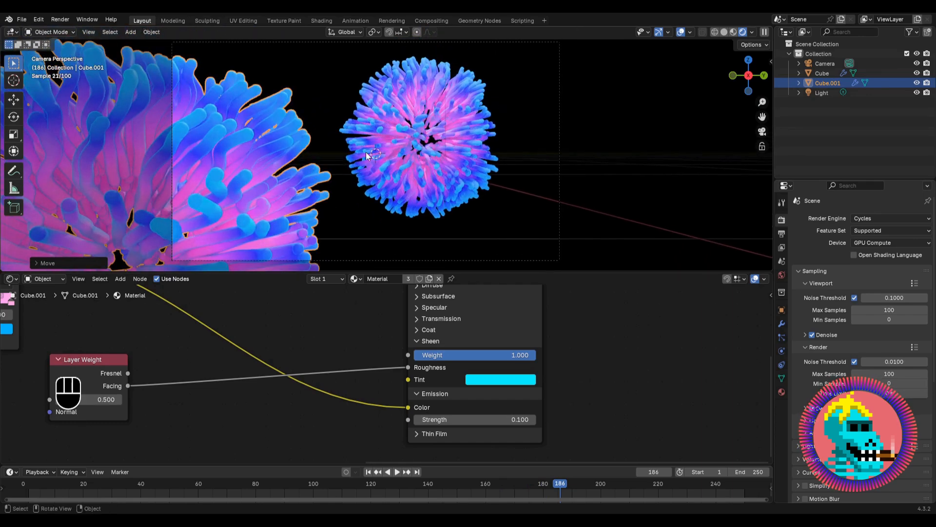
Hide the viewport overlays and enable the camera's depth of field, with the smaller background tube ball as the focus object
left_click(824, 63)
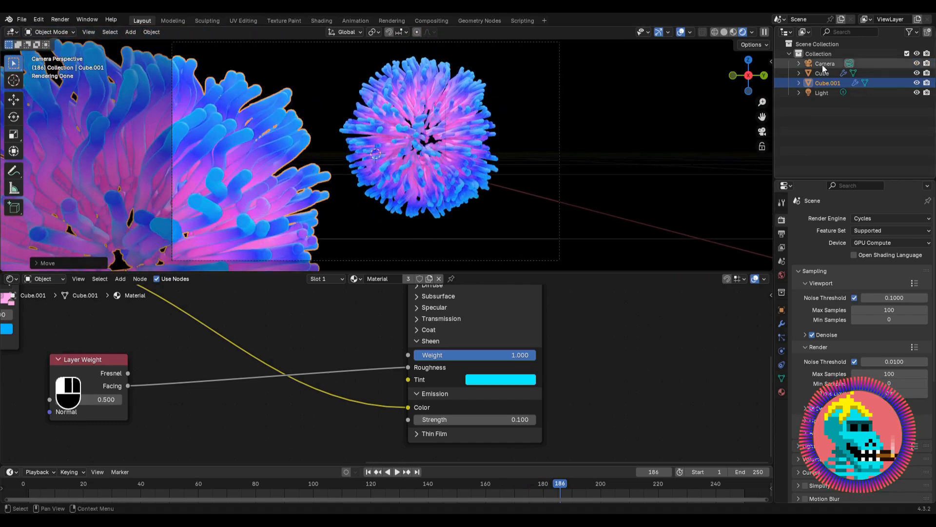
left_click(782, 350)
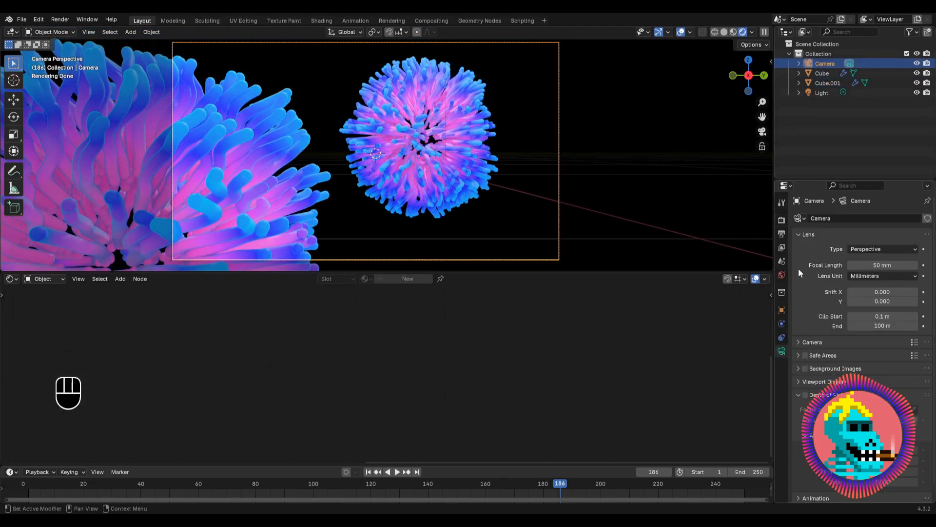
left_click(680, 33)
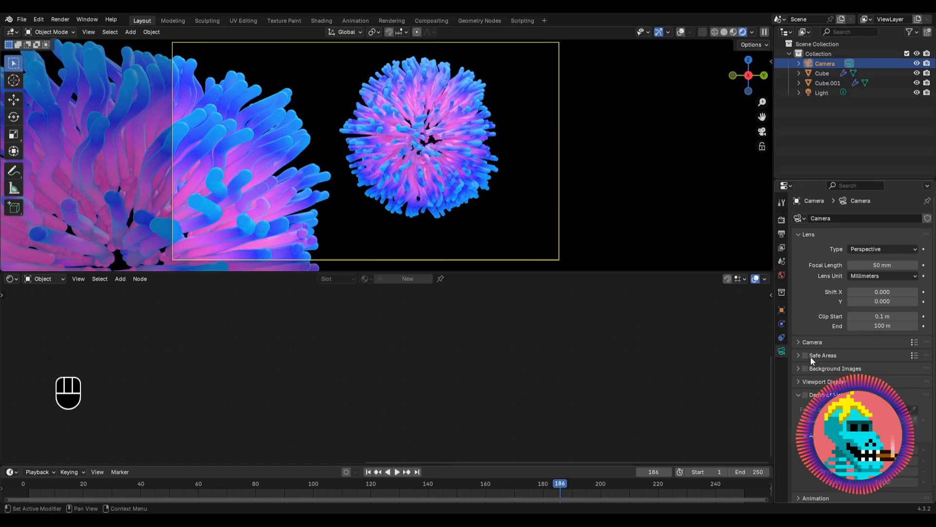
left_click(805, 395)
scroll(908, 394, "down", 2)
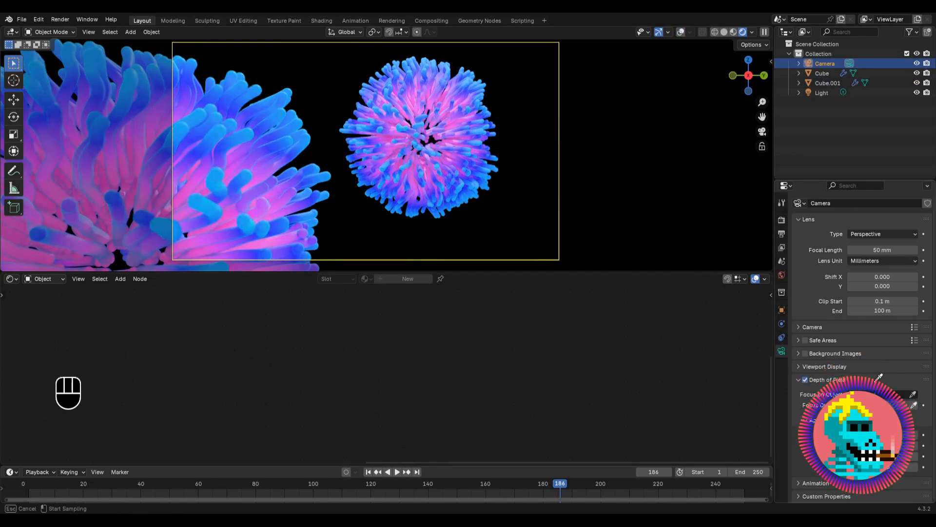
left_click(423, 136)
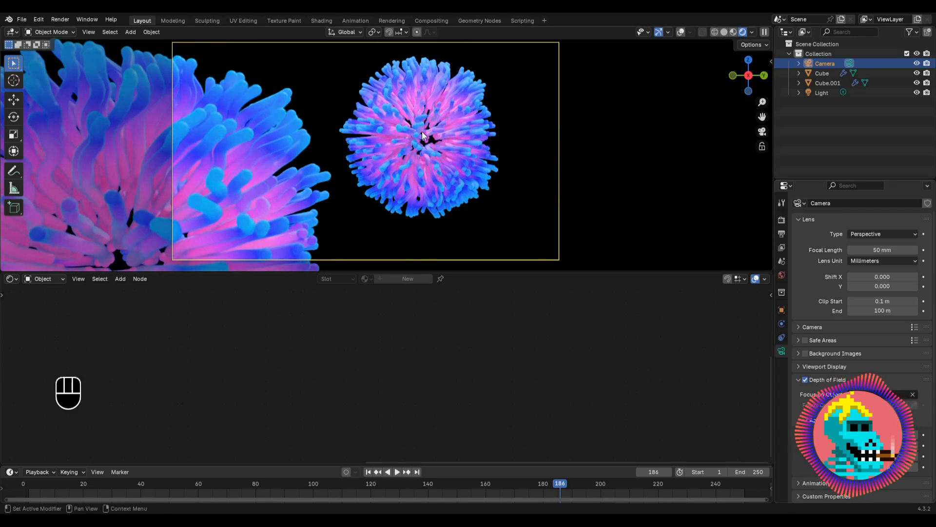
Lower the camera's F-stop so the foreground ball blurs, and check the result in the playing animation
key("shift")
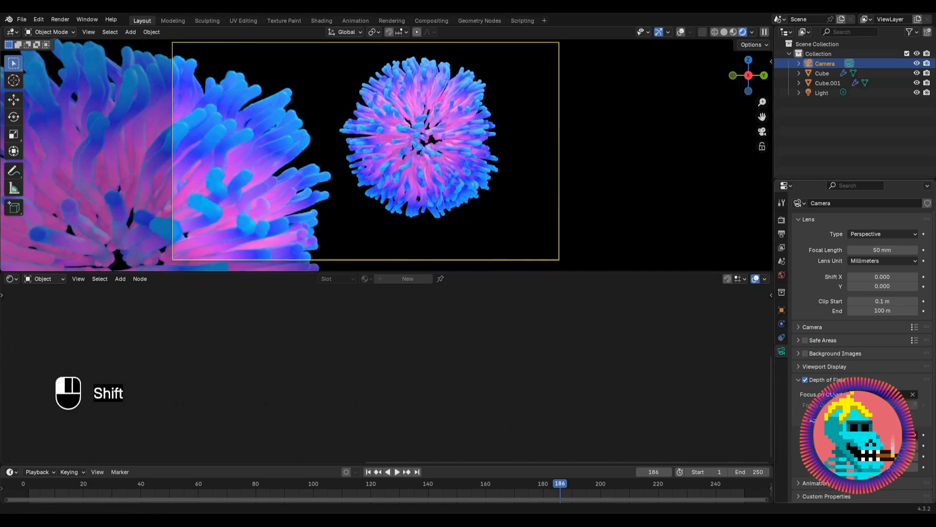
mouse_move(882, 435)
left_mouse_down("shift")
mouse_move(853, 434)
mouse_move(866, 435)
left_mouse_up("shift")
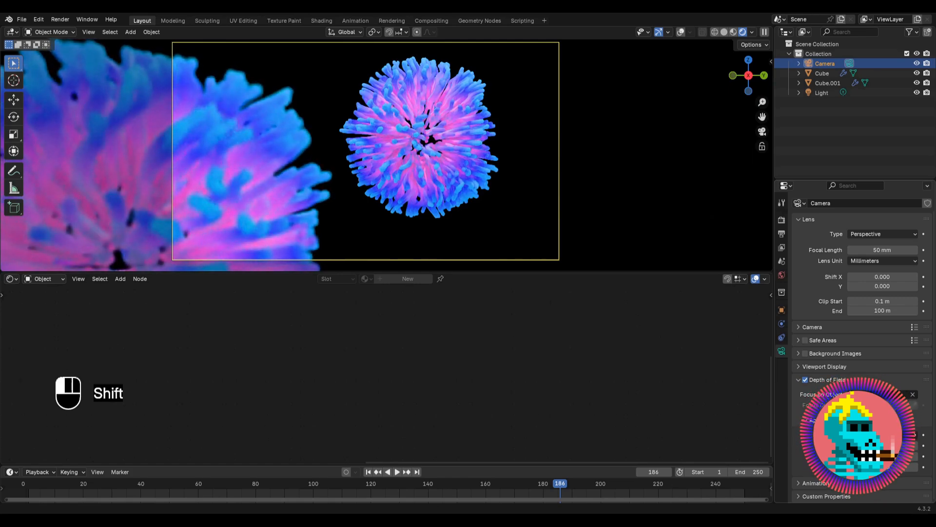
scroll(347, 150, "up", 5)
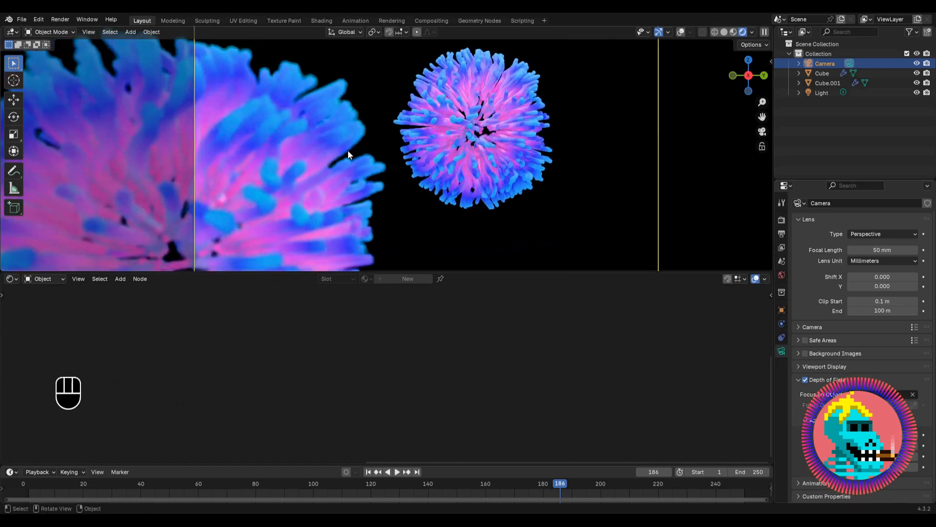
scroll(347, 151, "down", 5)
key("space")
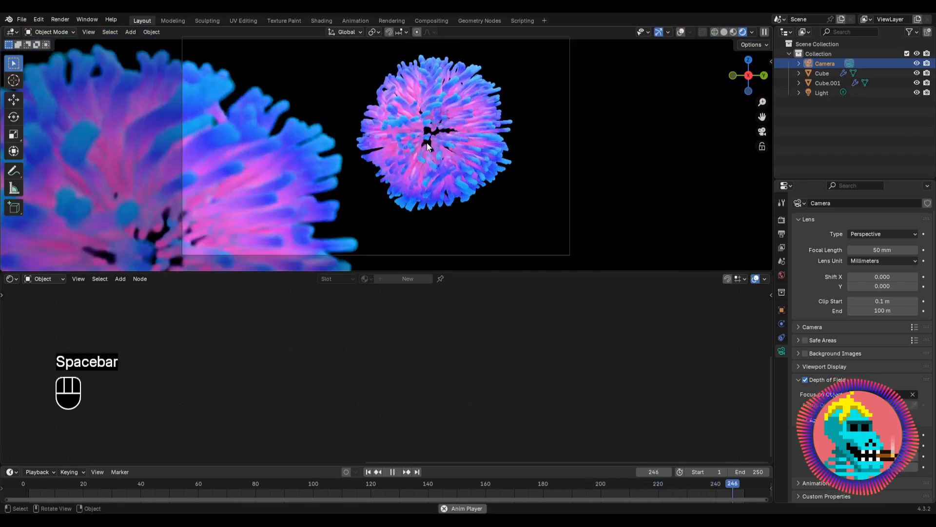
key("space")
key("space")
key("space")
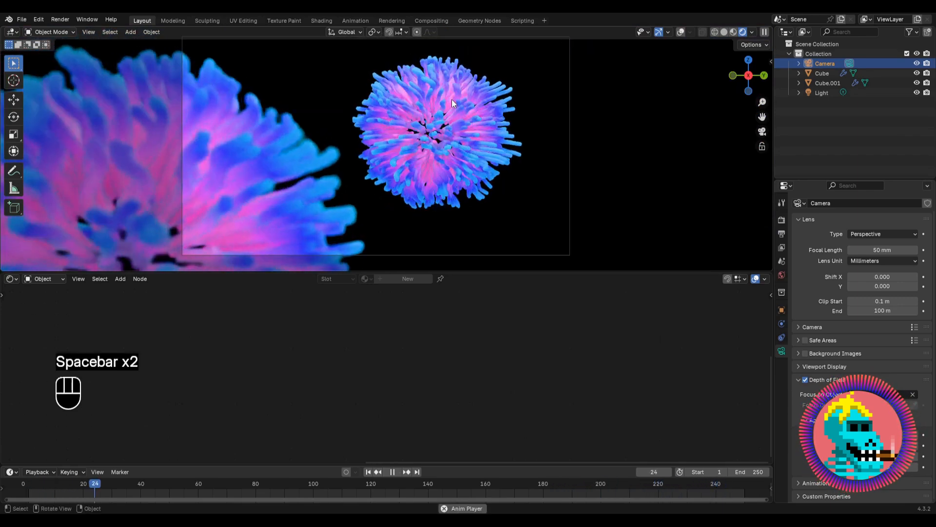
Rotate the background tube ball in the camera view so its tubes face a different direction from the foreground copy's
left_click(458, 95)
key("r")
left_click(462, 172)
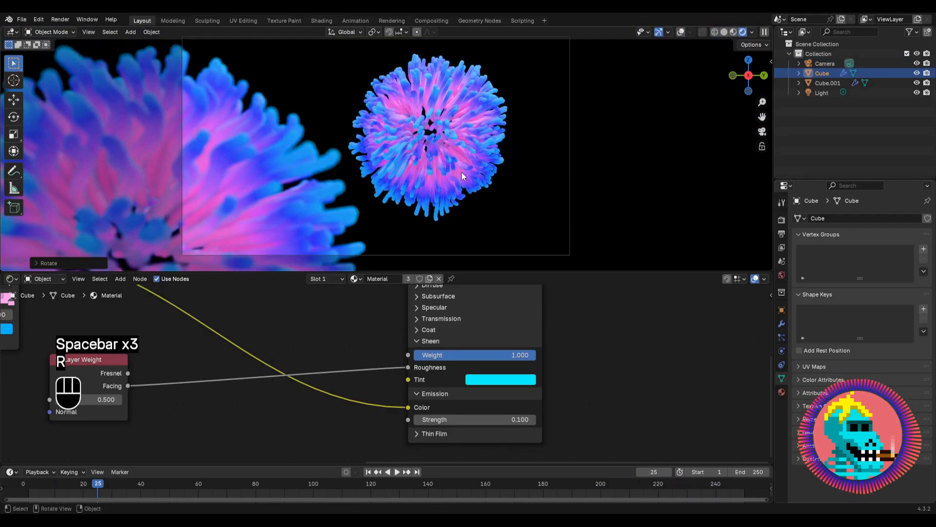
Play the animation and enable Render Region in the output format settings to limit the rendered preview to the camera frame
key("space")
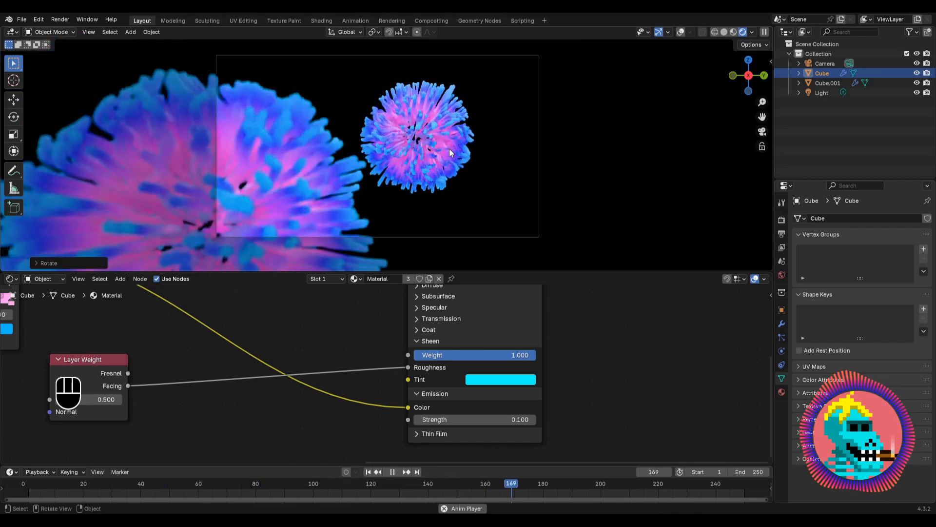
left_click(782, 234)
left_click(854, 285)
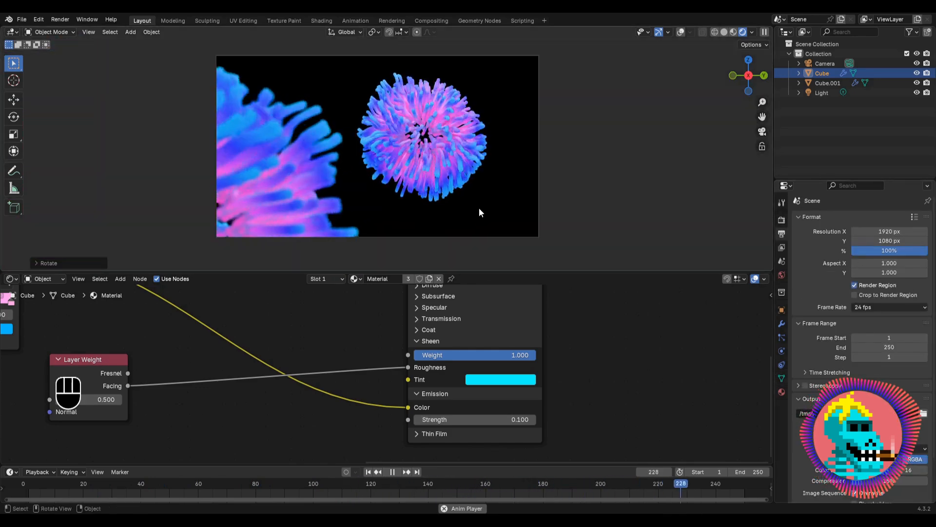